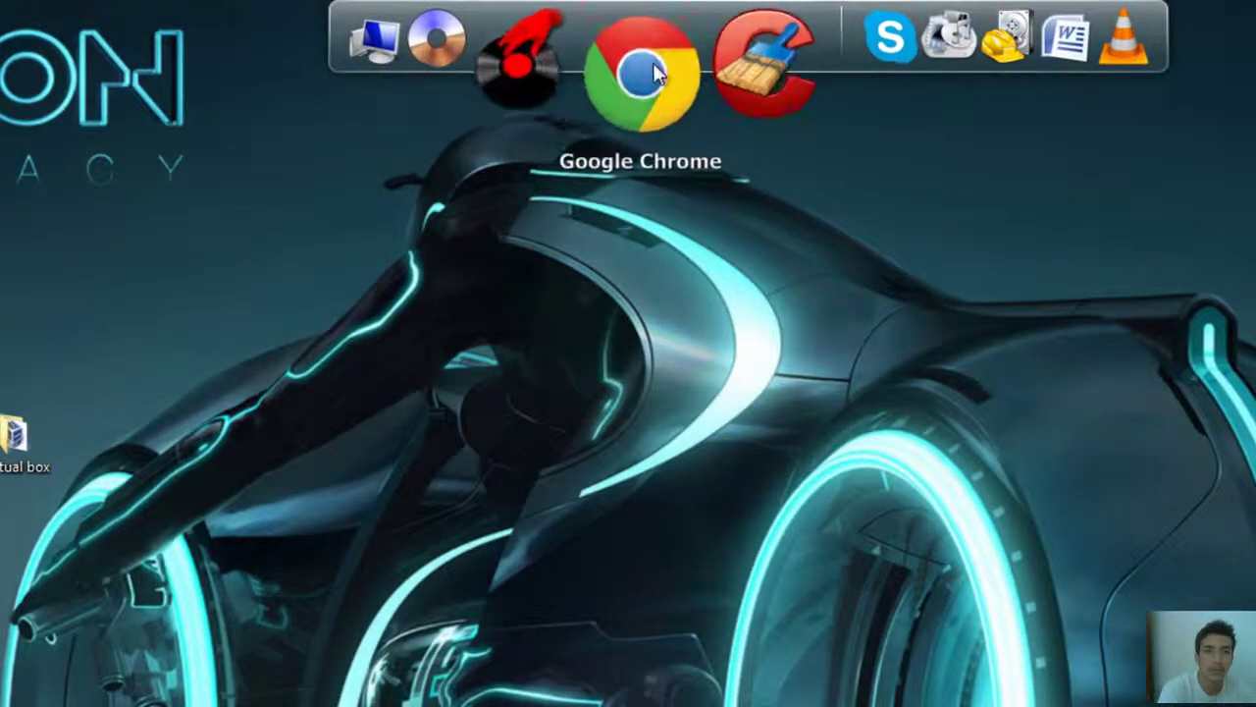
- Search Google in Chrome for "virtual box" and open the official Oracle VM VirtualBox website
left_click(653, 75)
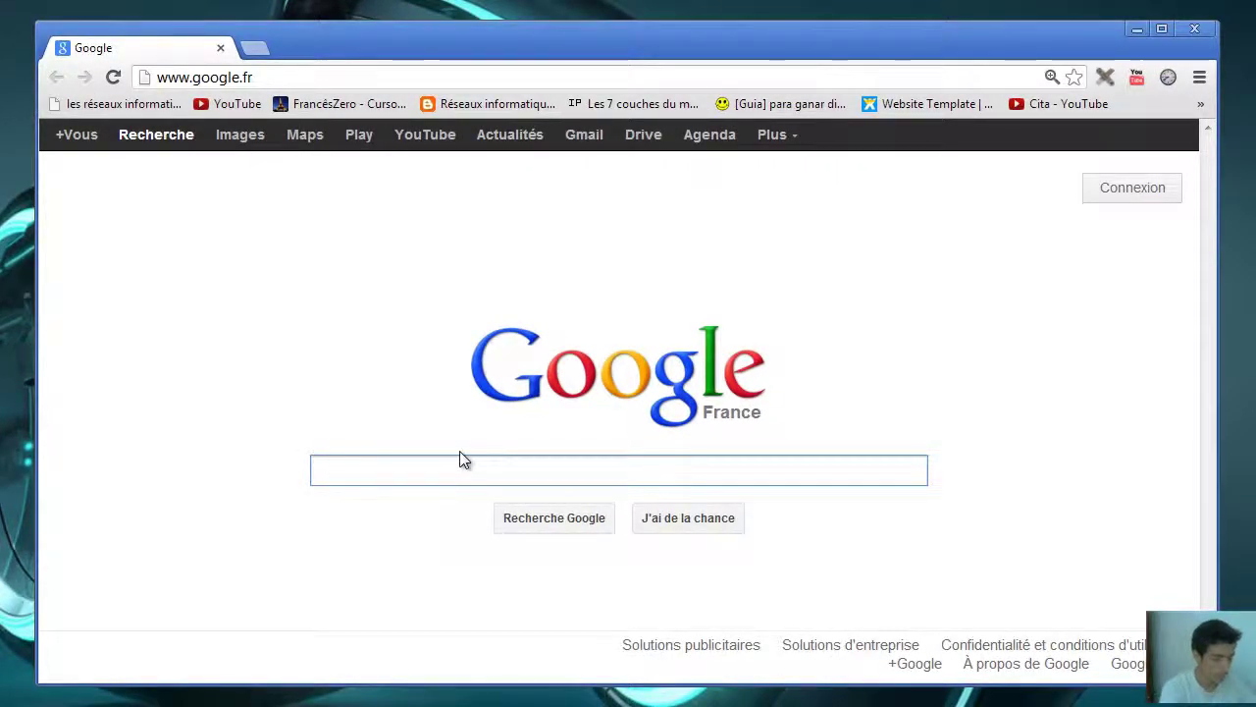
type("virtual")
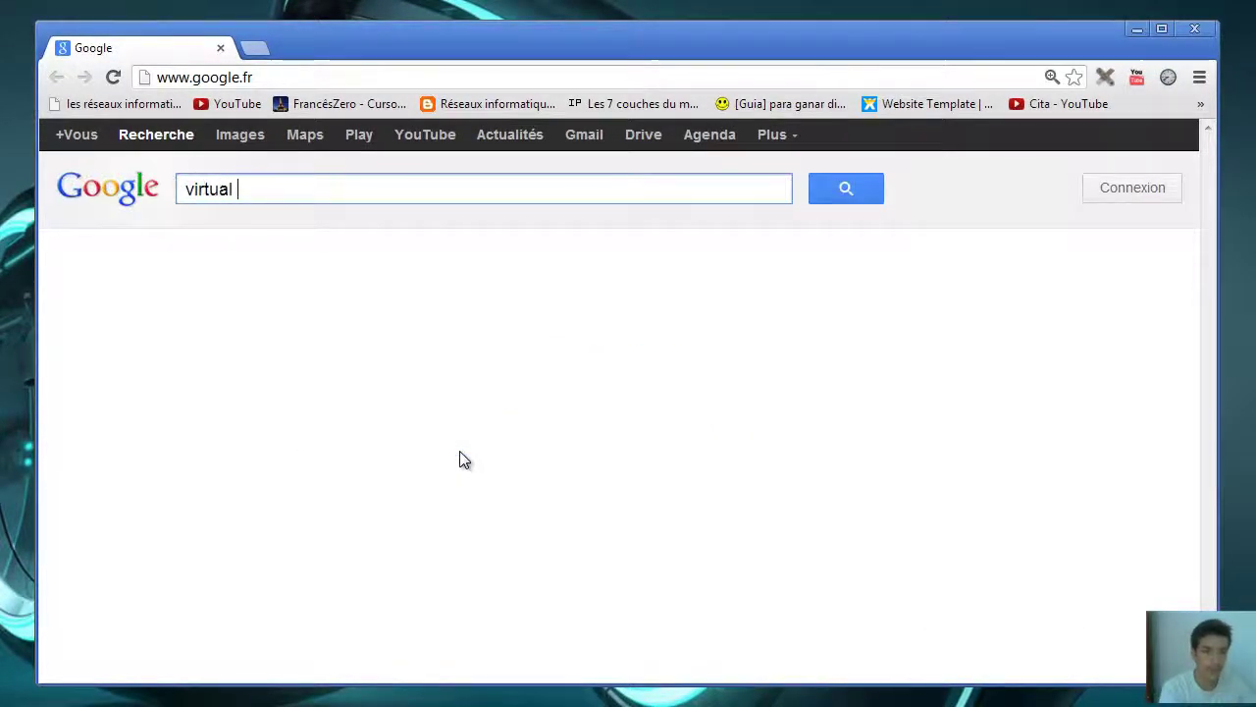
type(" box")
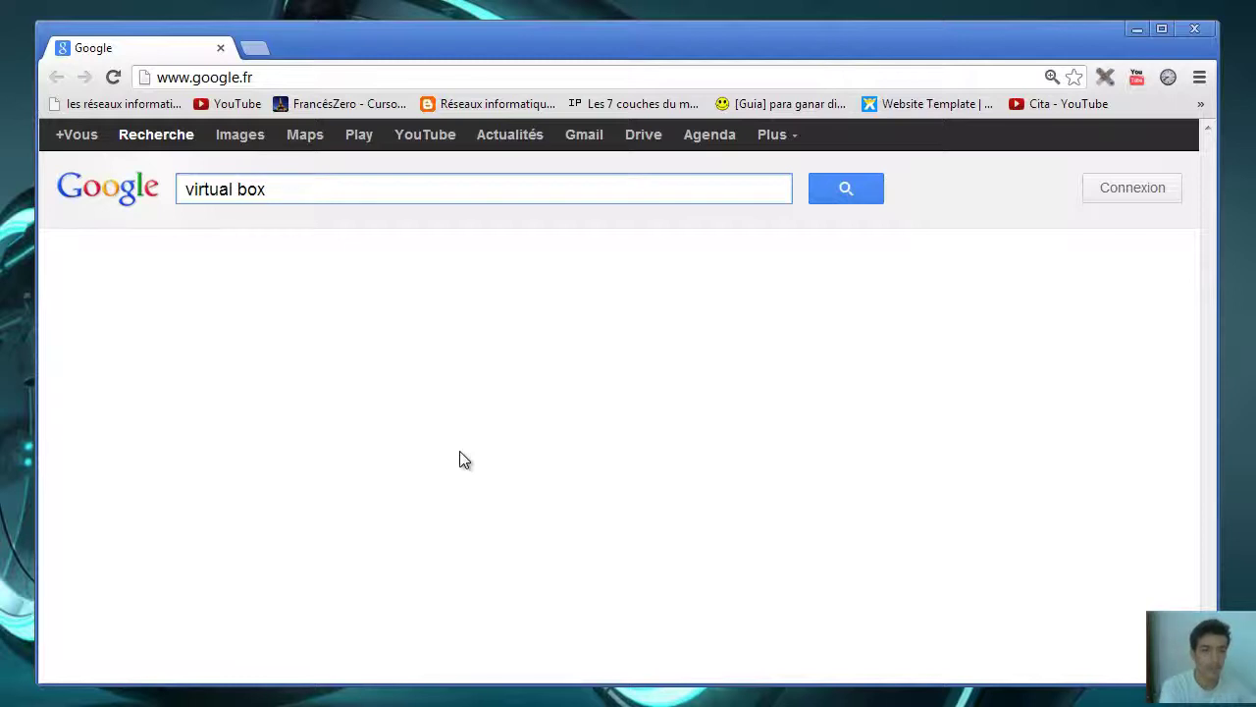
key("Return")
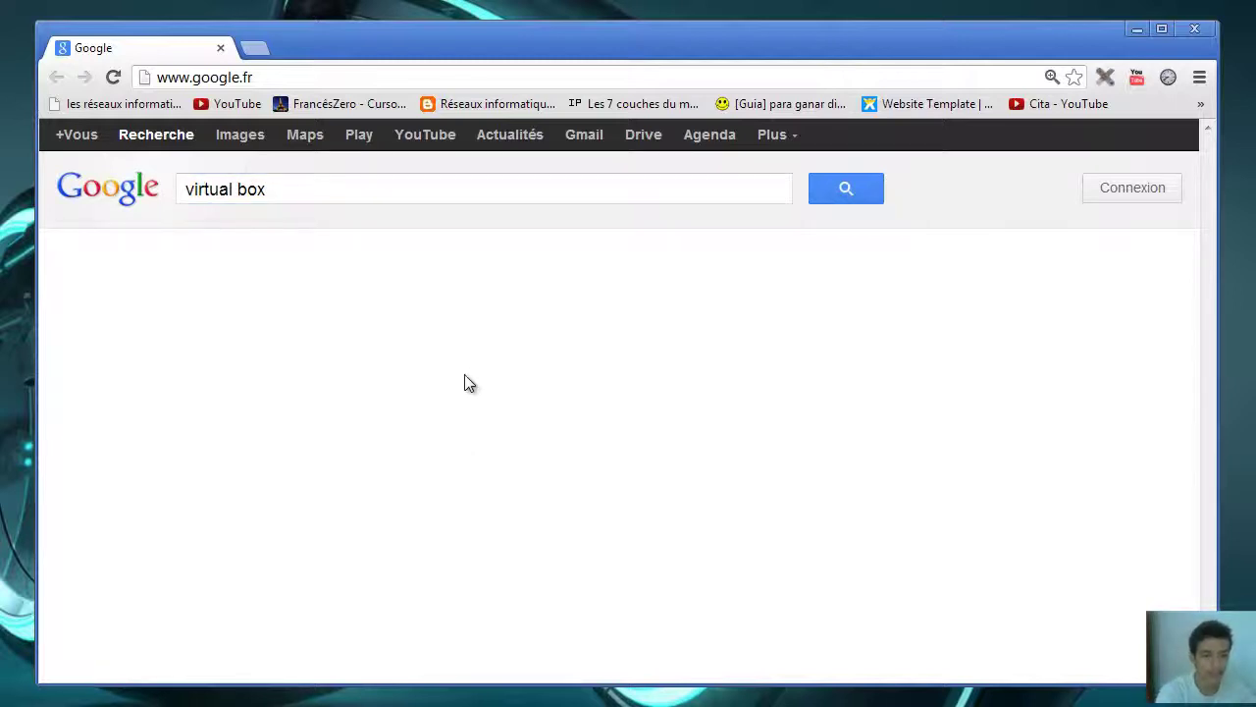
left_click(864, 191)
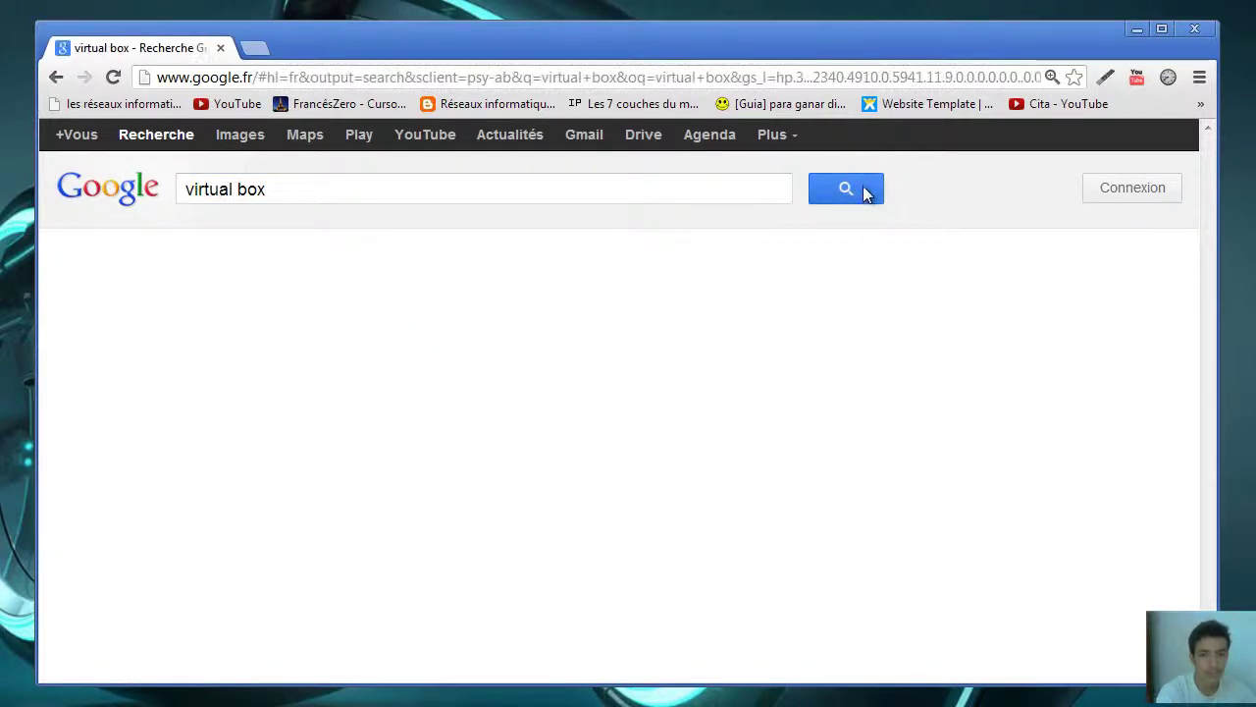
left_click(275, 334)
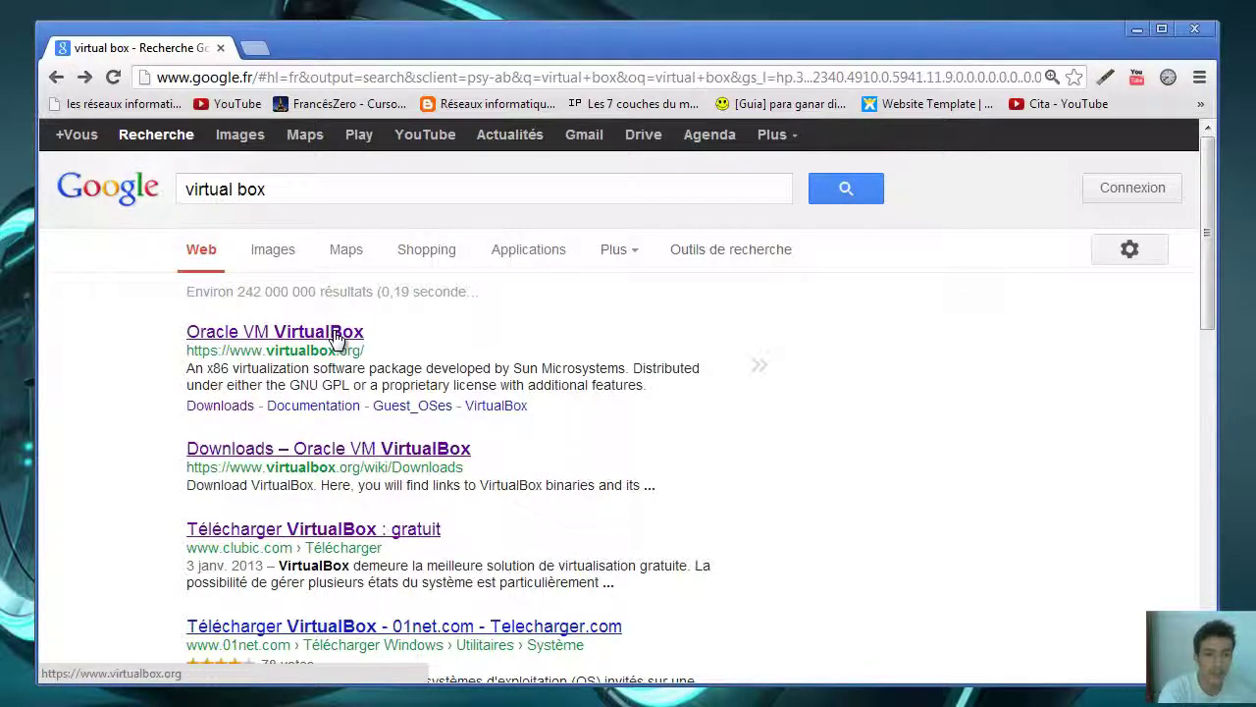
left_click(335, 334)
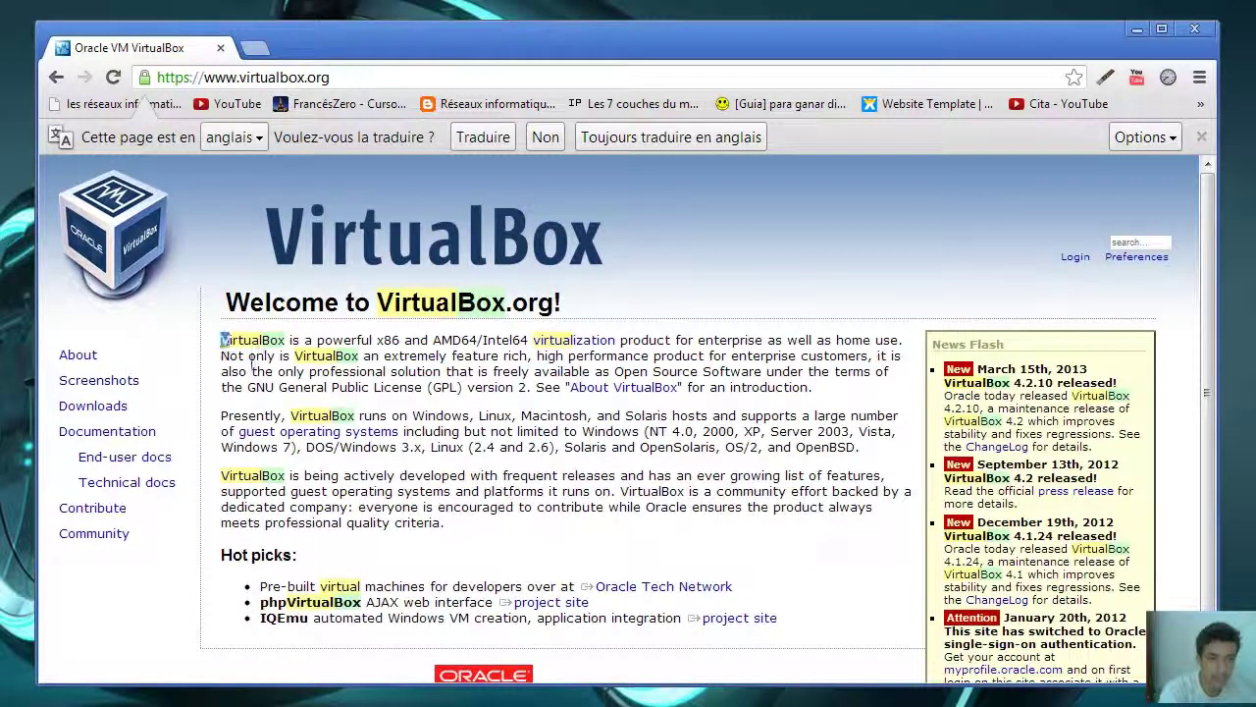
left_click_drag(221, 340, 446, 558)
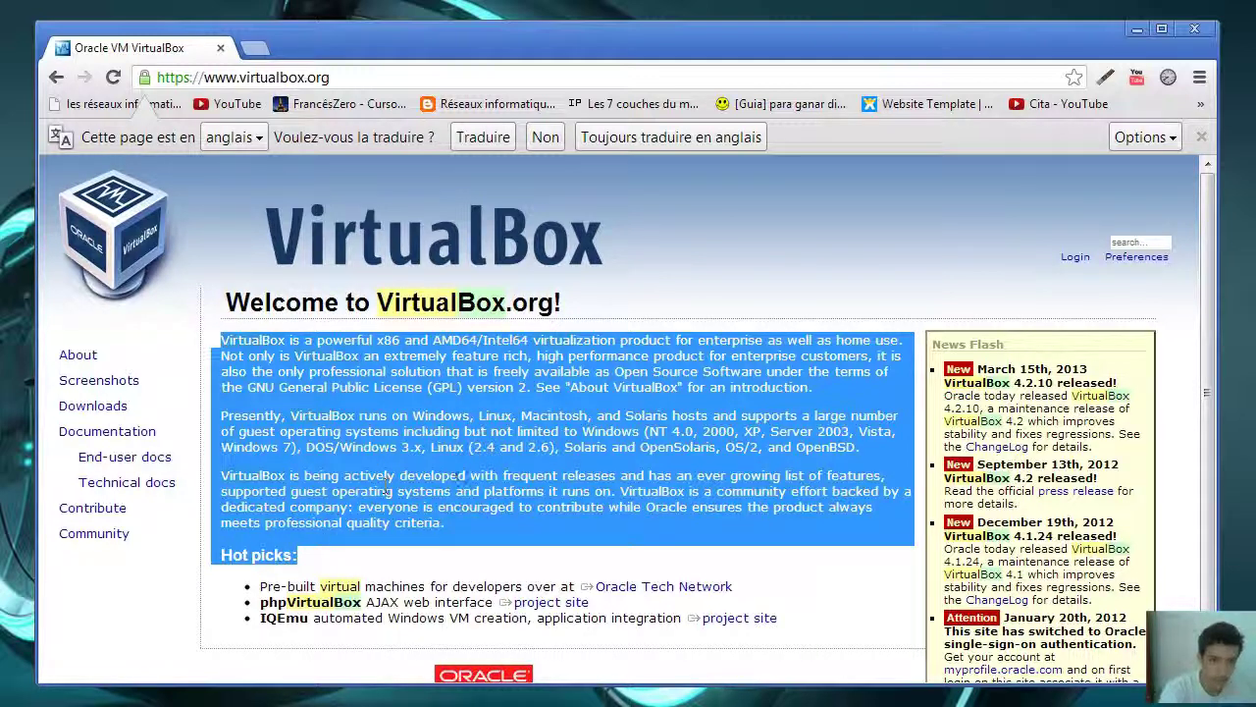
left_click(354, 527)
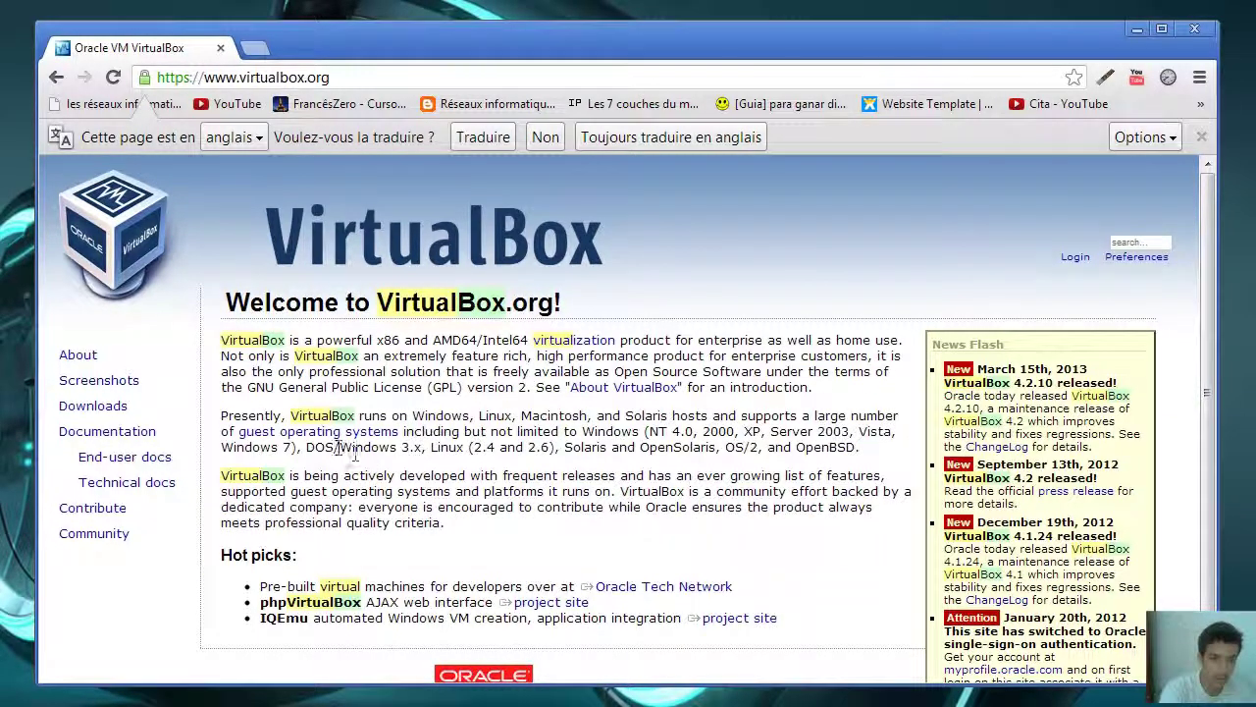
left_click_drag(340, 448, 516, 448)
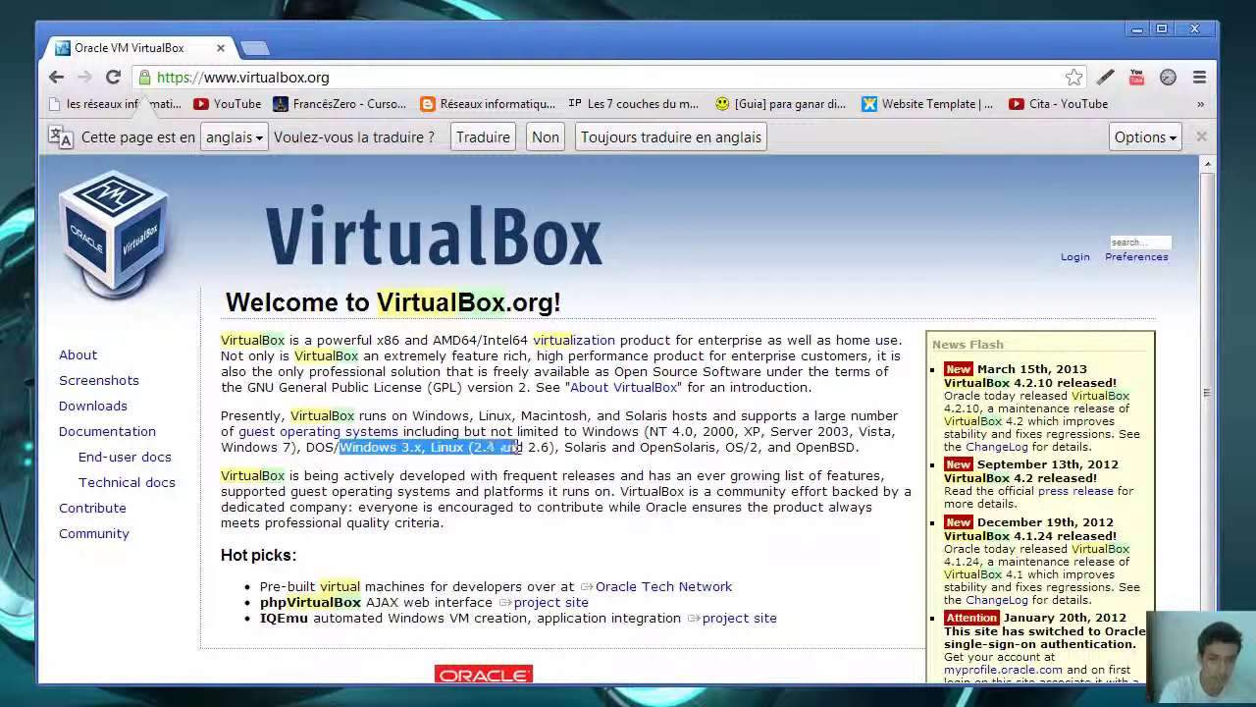
left_click(596, 469)
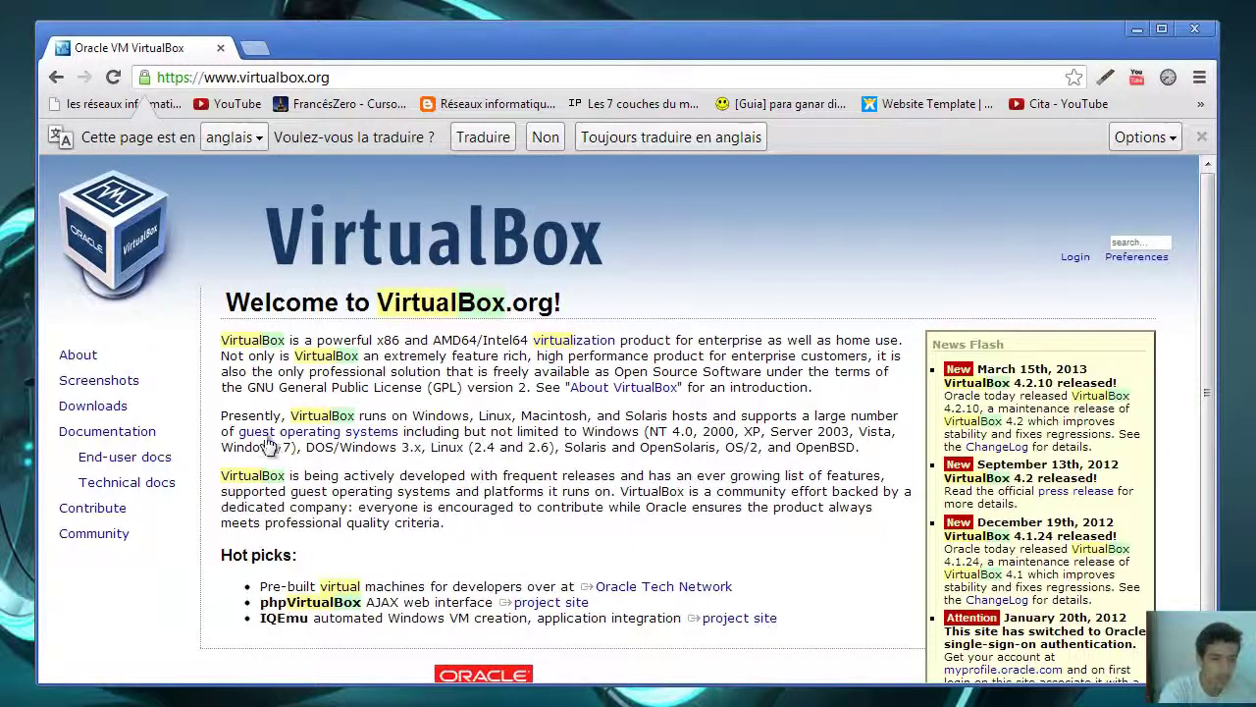
- Request the VirtualBox 4.2.10 x86/amd64 package for Windows hosts from the site's Downloads page
left_click(103, 410)
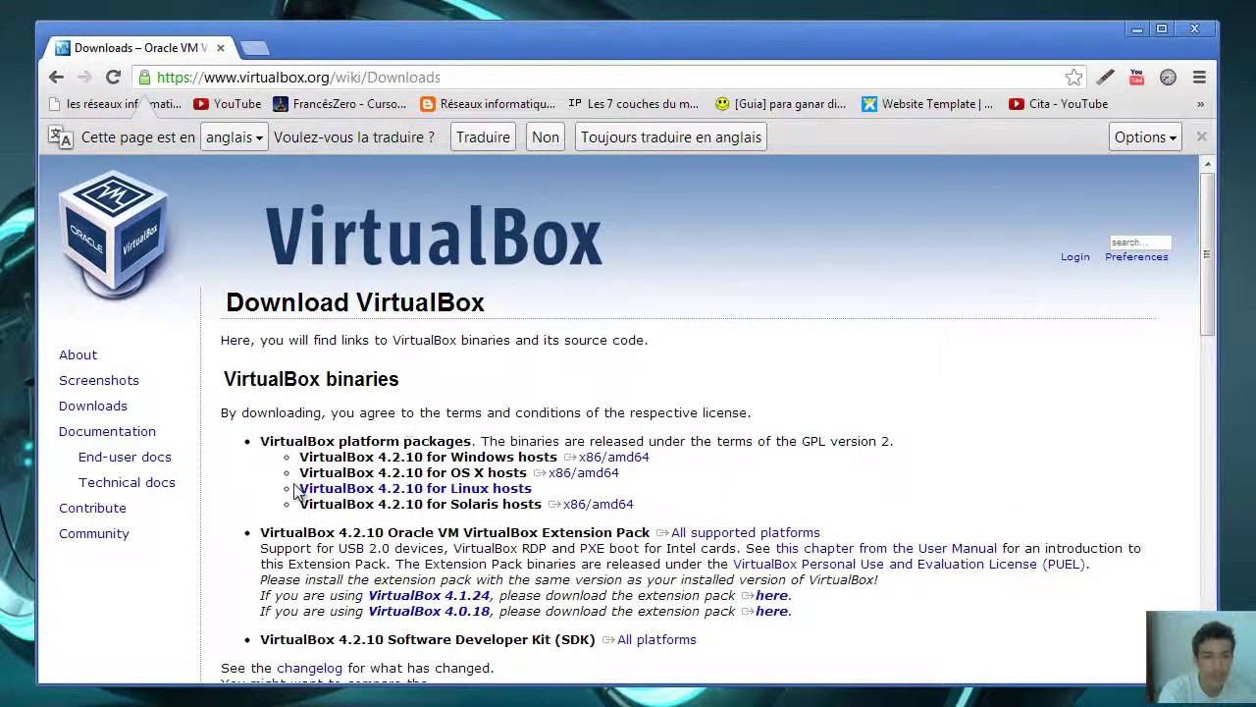
left_click_drag(301, 459, 568, 462)
left_click(691, 460)
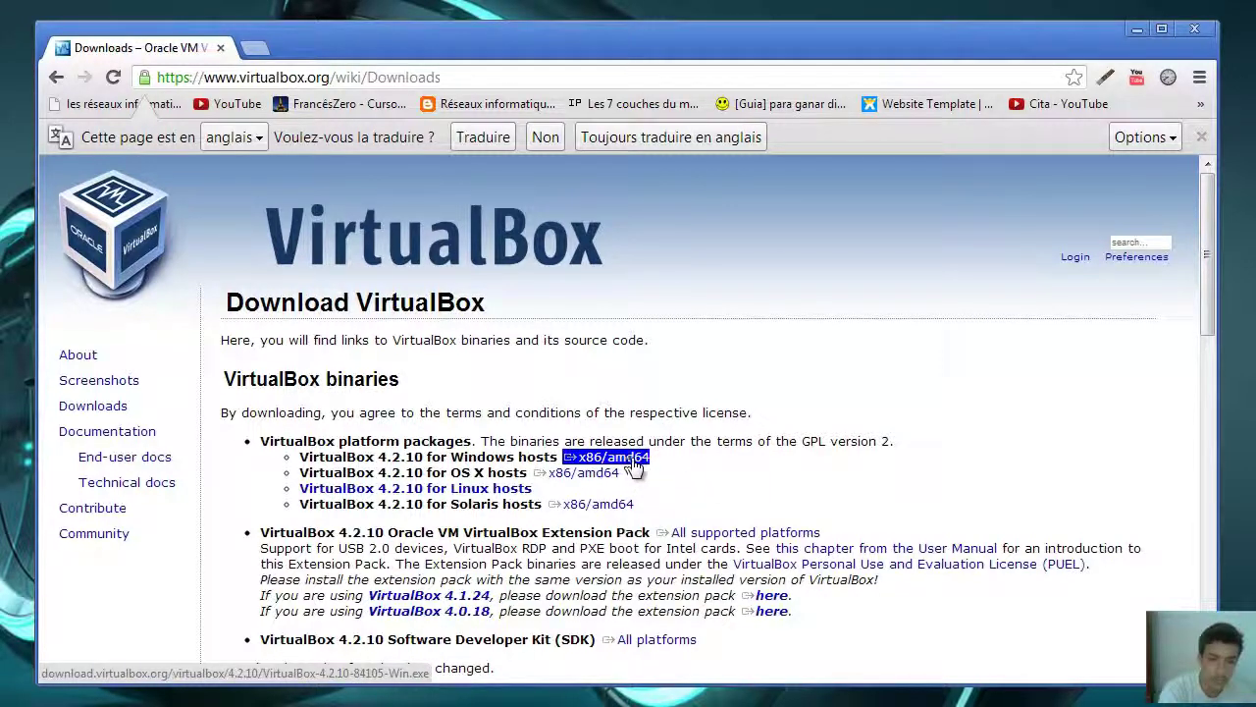
left_click(635, 468)
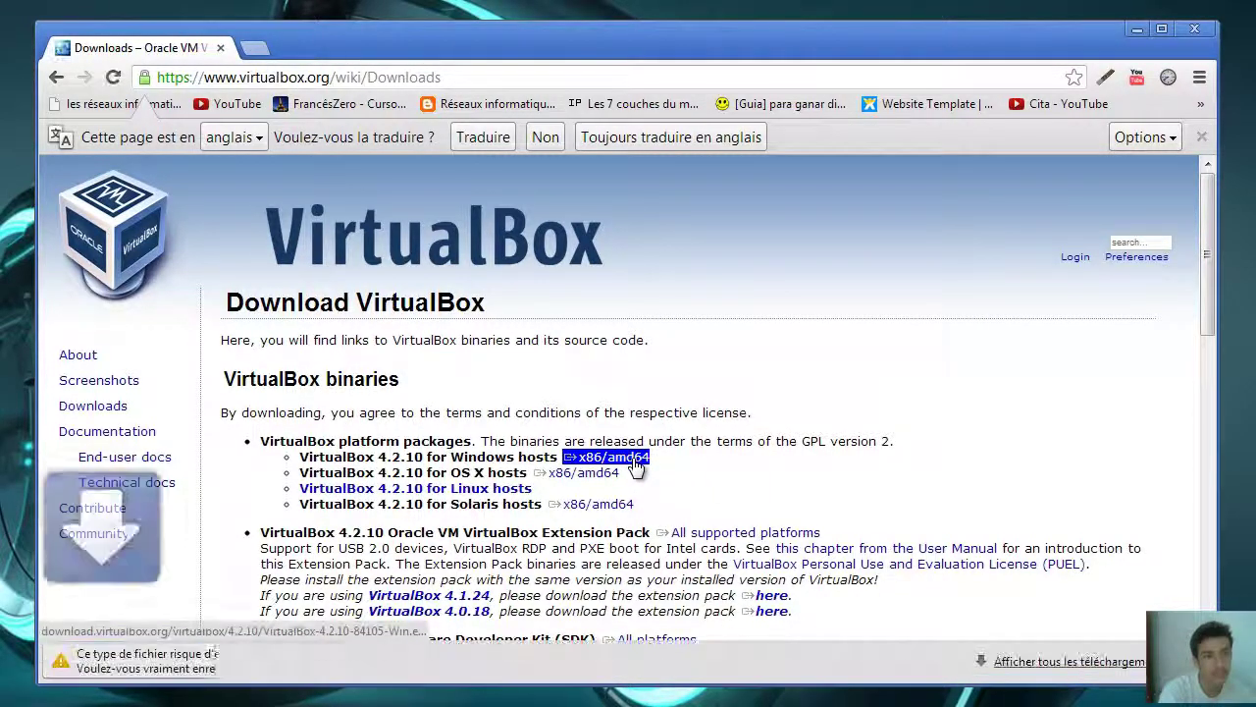
left_click(539, 662)
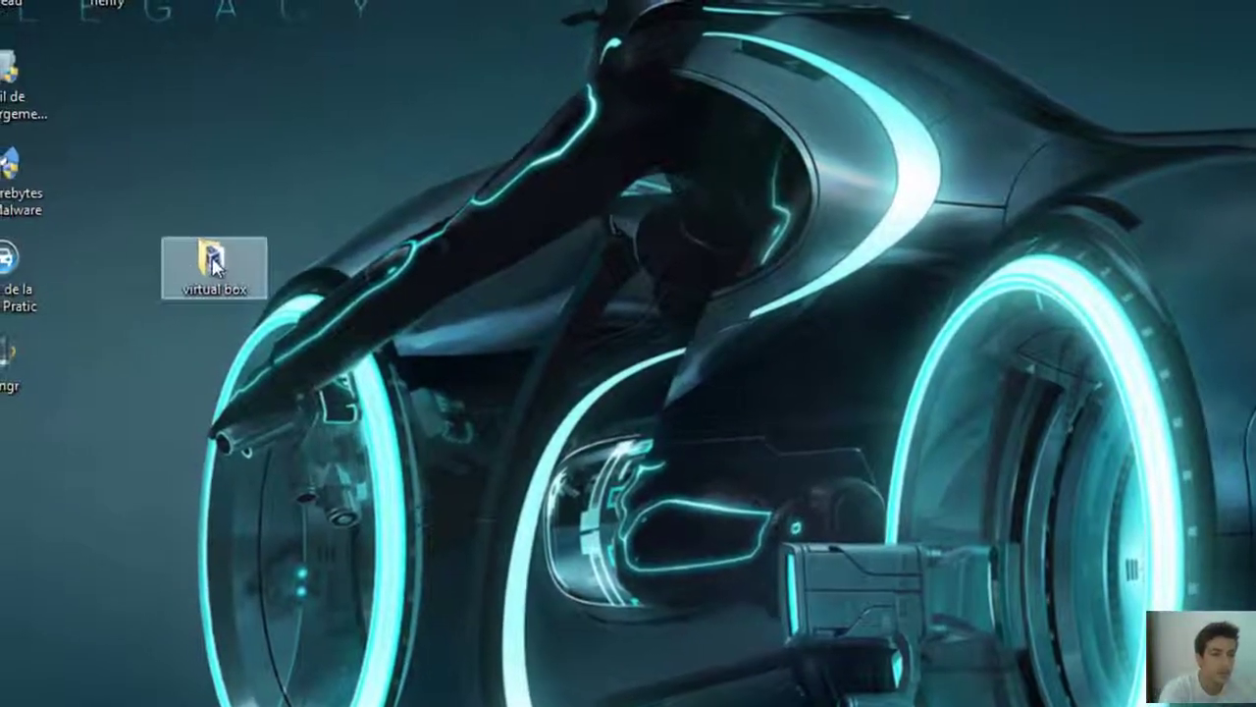
- Run VirtualBox-4.2.10-84105-Win.exe from the "virtual box" desktop folder and allow it past the security warning
double_click(196, 257)
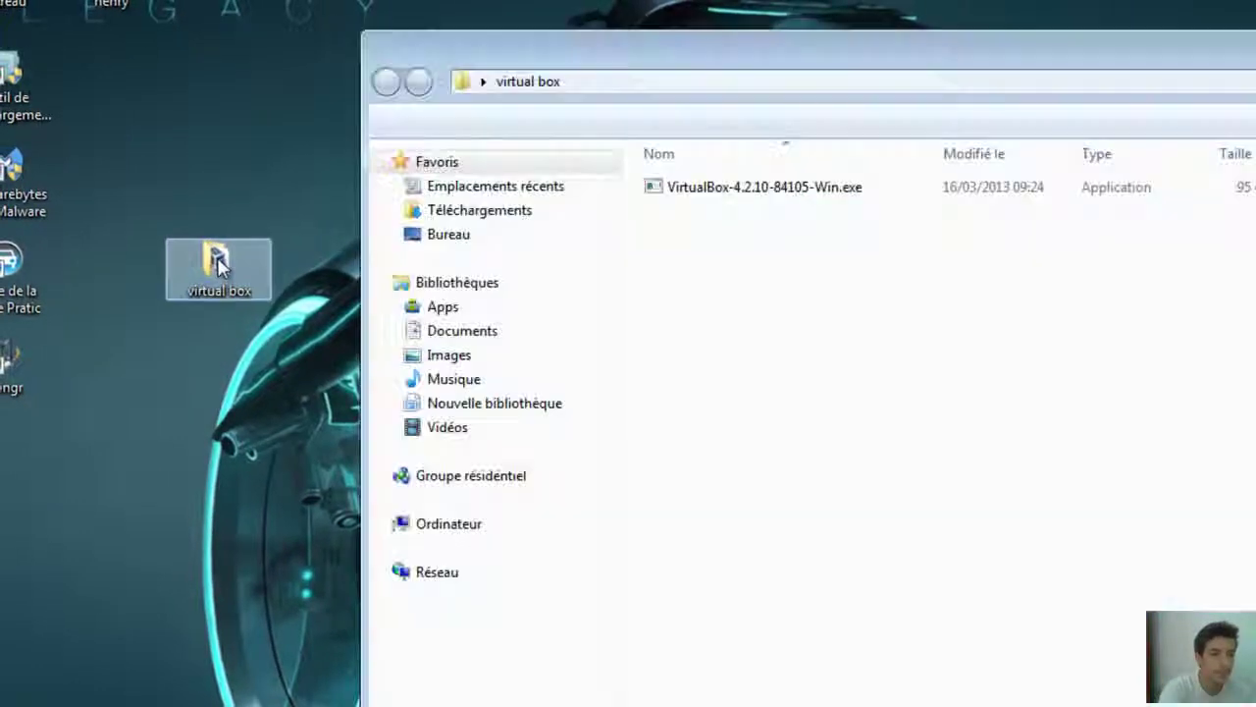
left_click(748, 194)
double_click(749, 195)
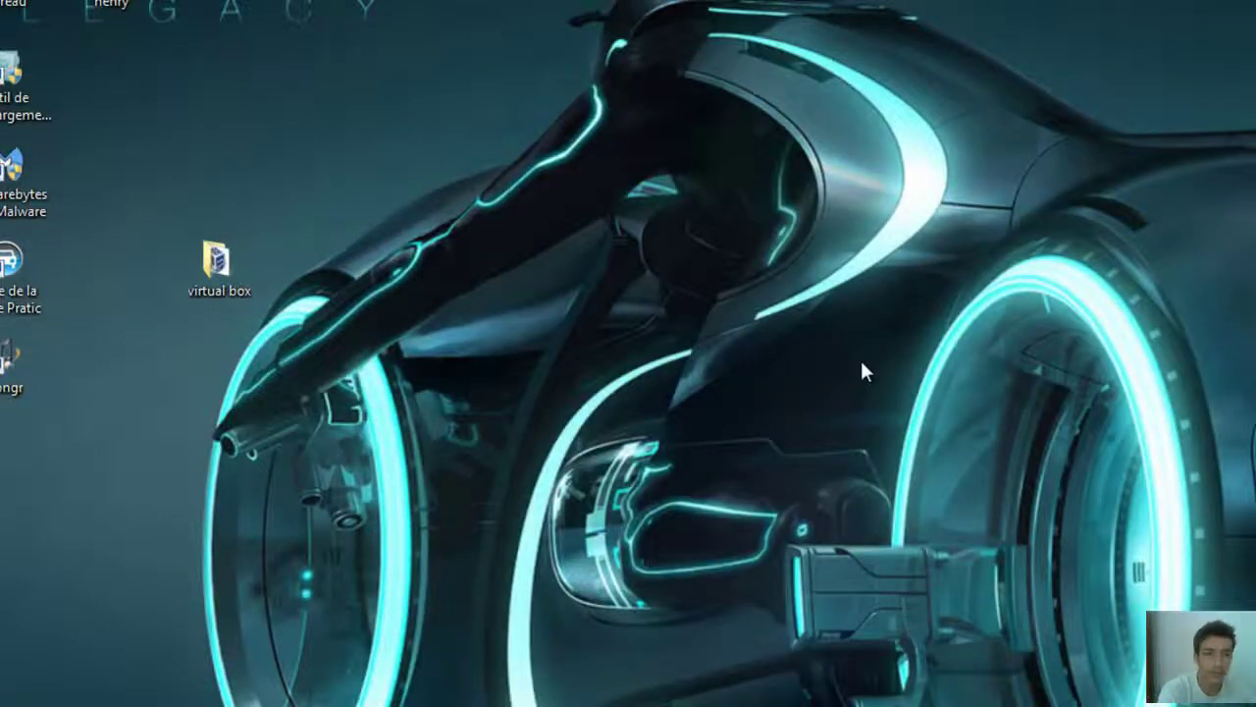
right_click(1014, 214)
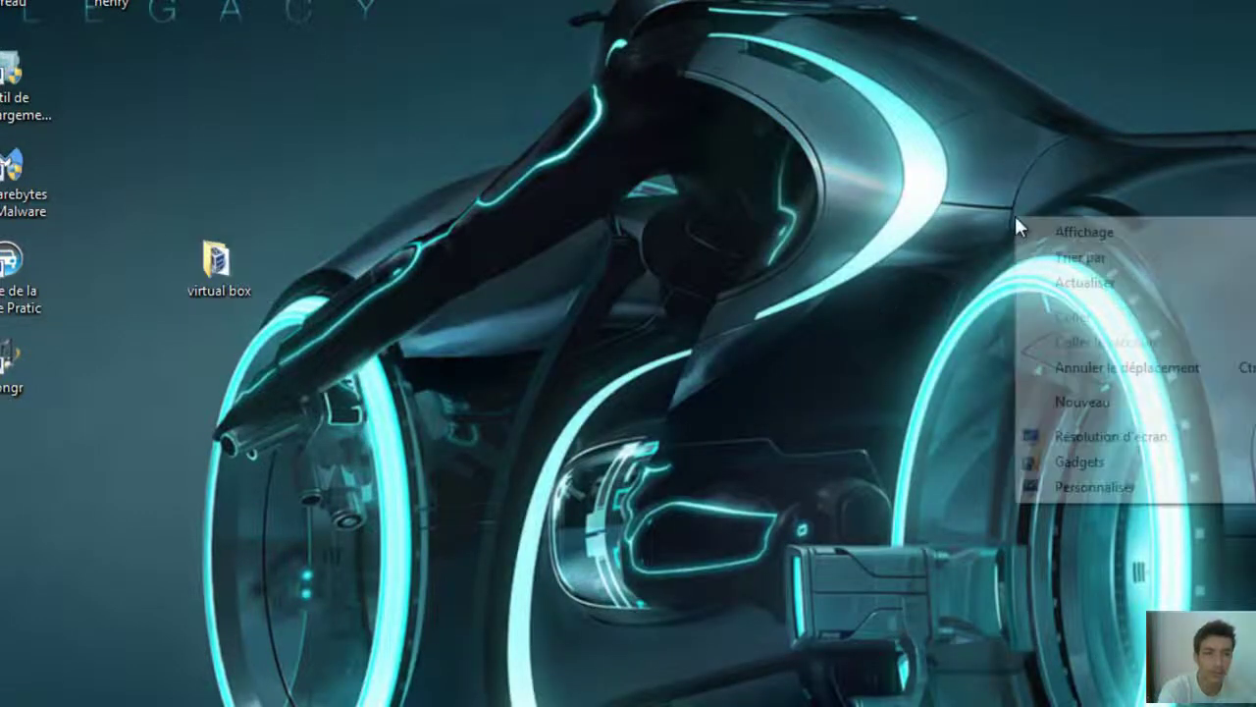
left_click(1072, 284)
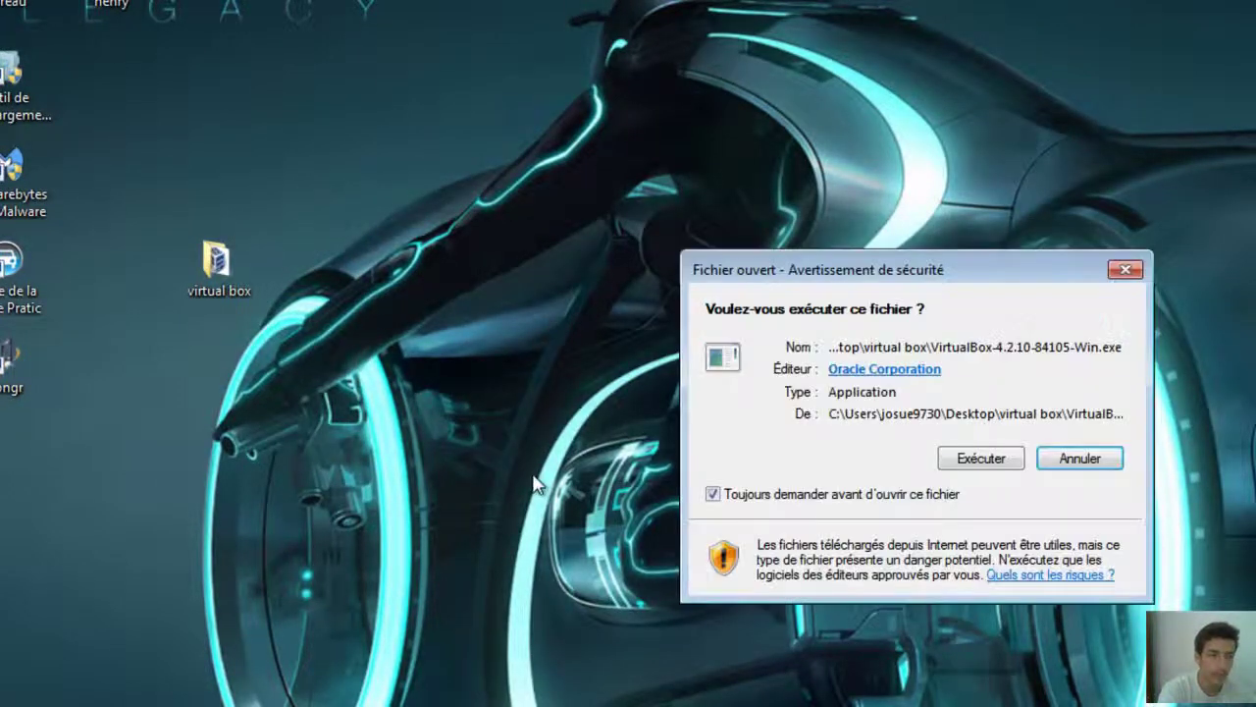
left_click(970, 465)
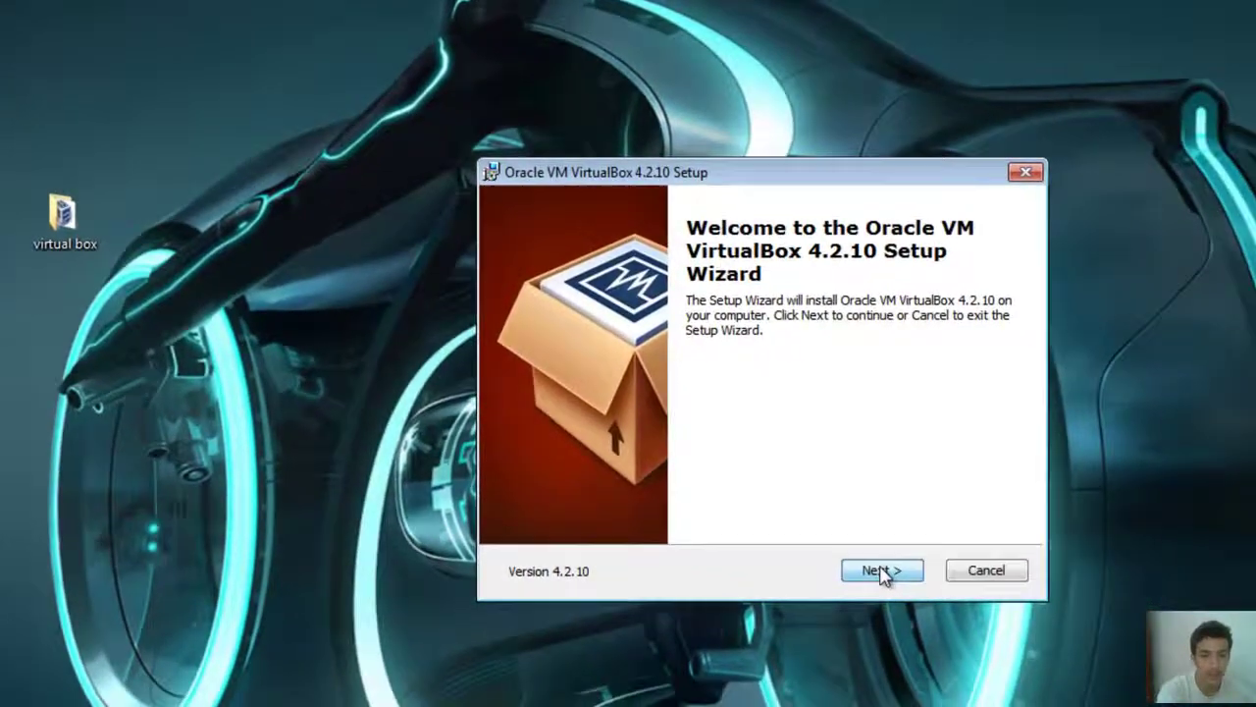
- Advance the VirtualBox setup wizard past the feature selection, keeping the default features and install location
left_click(998, 609)
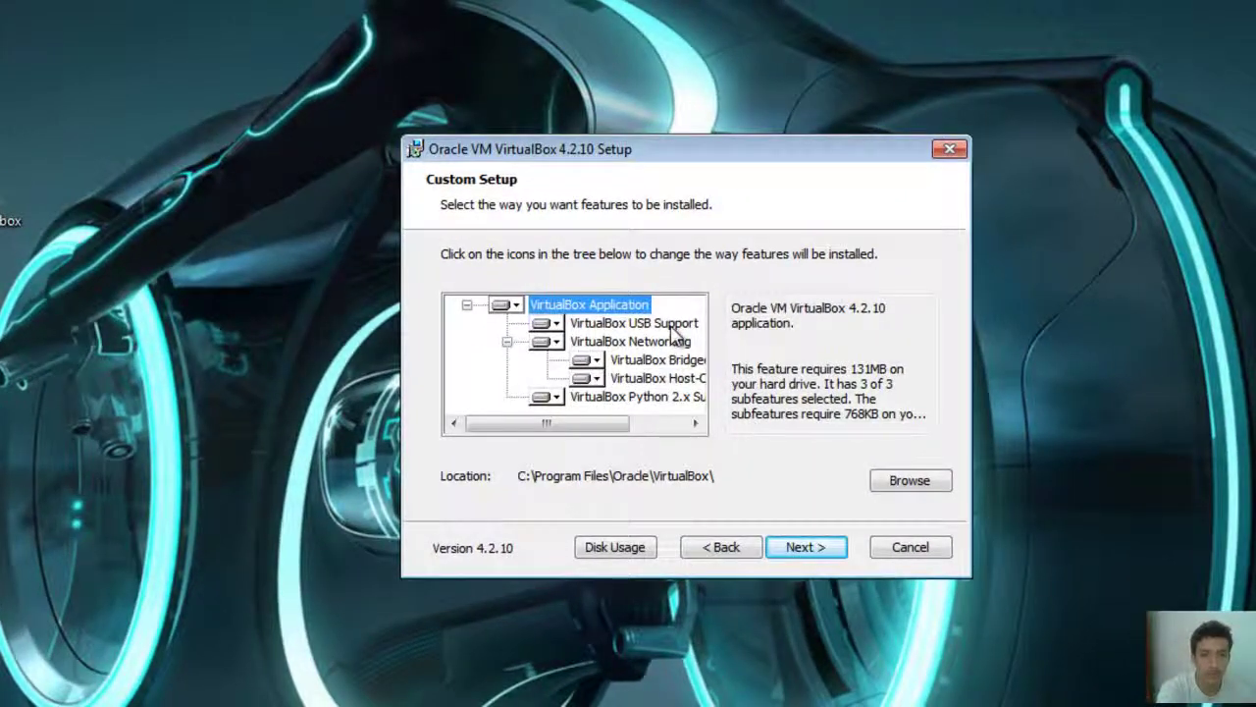
left_click(795, 540)
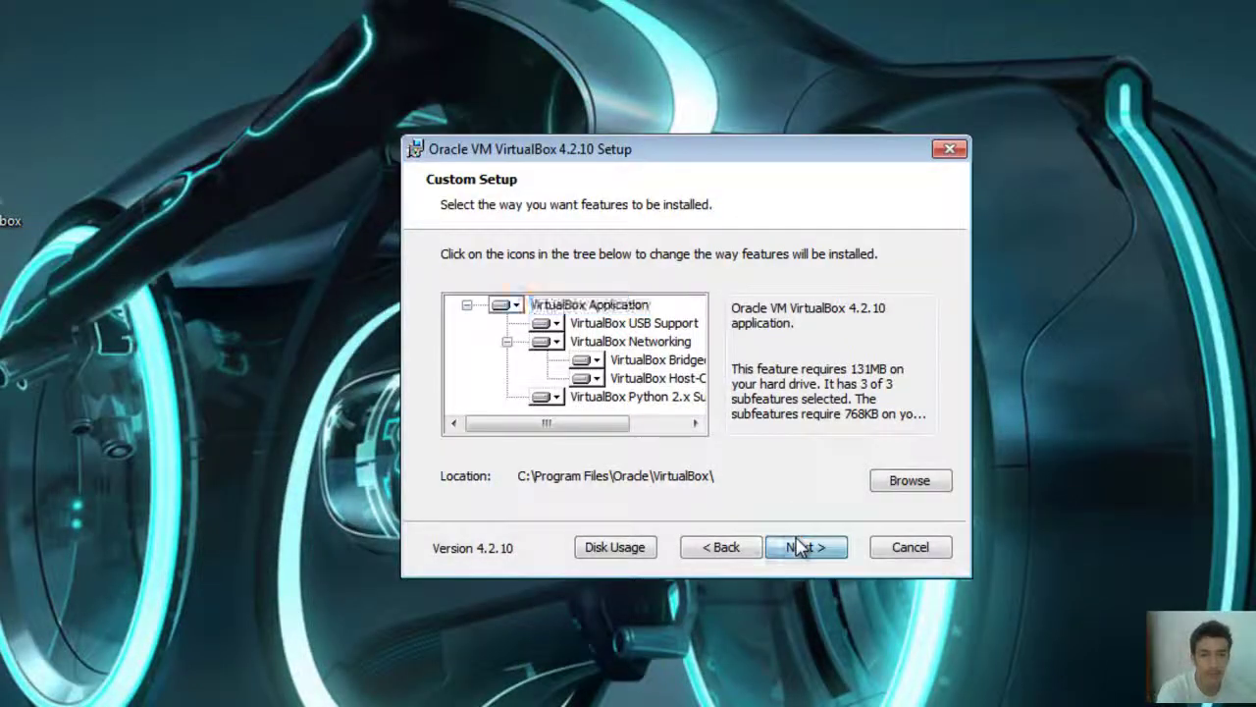
left_click(723, 547)
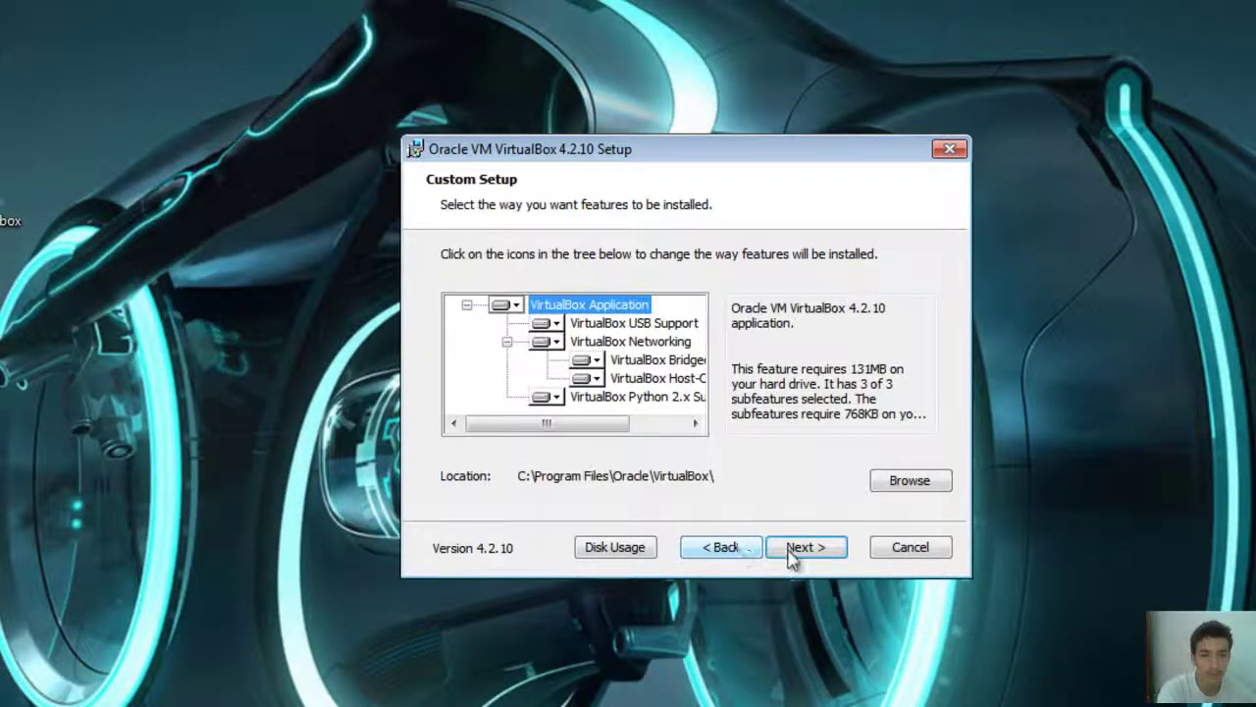
left_click(800, 551)
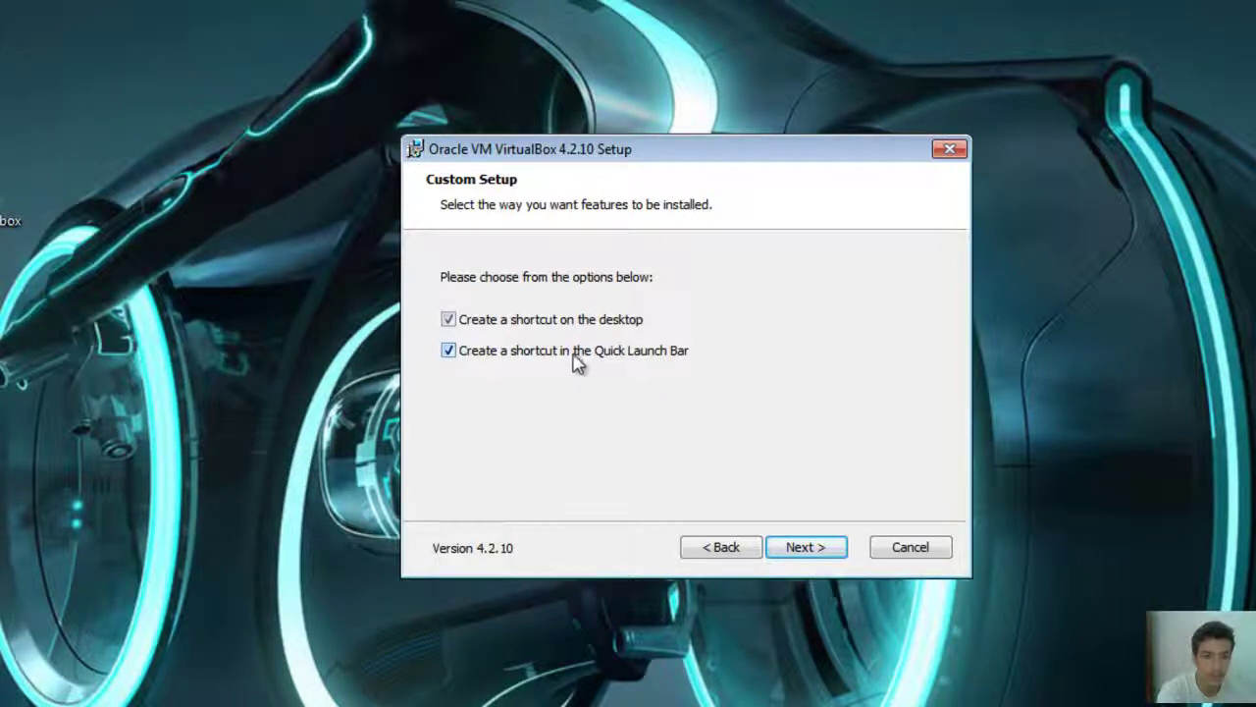
- Turn off the Quick Launch Bar shortcut and start the installation, accepting the network interfaces warning
left_click(448, 353)
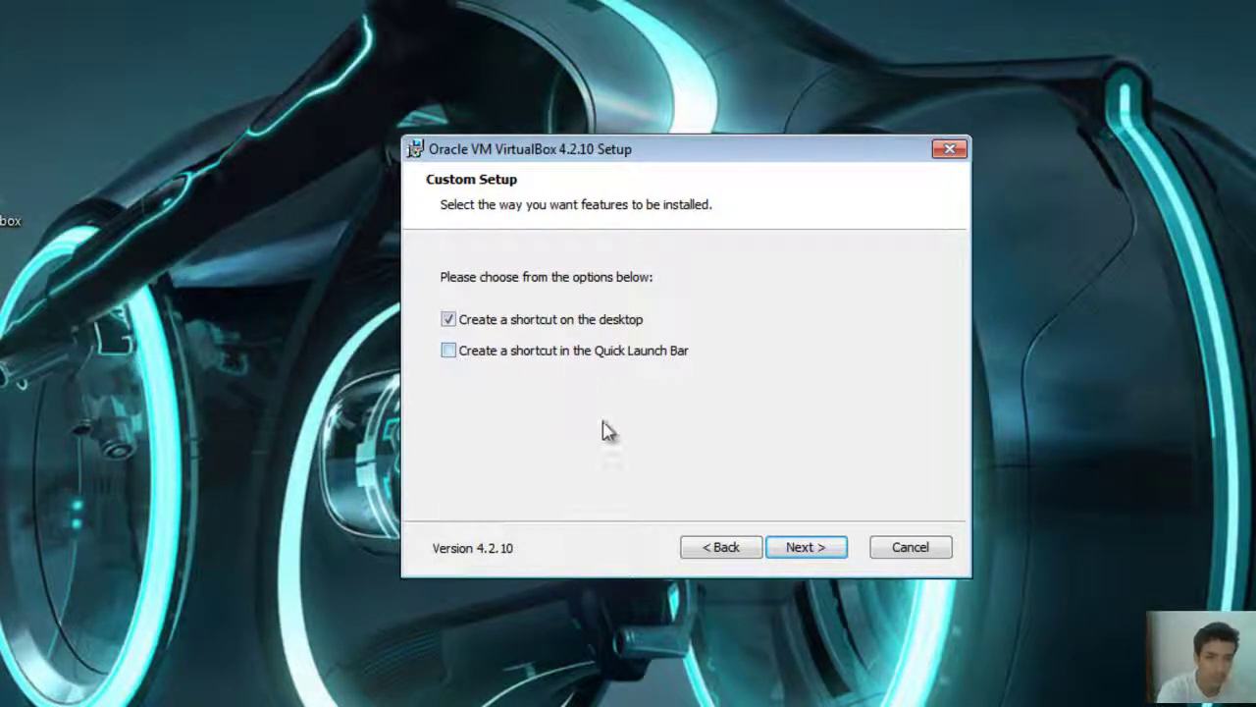
left_click(820, 555)
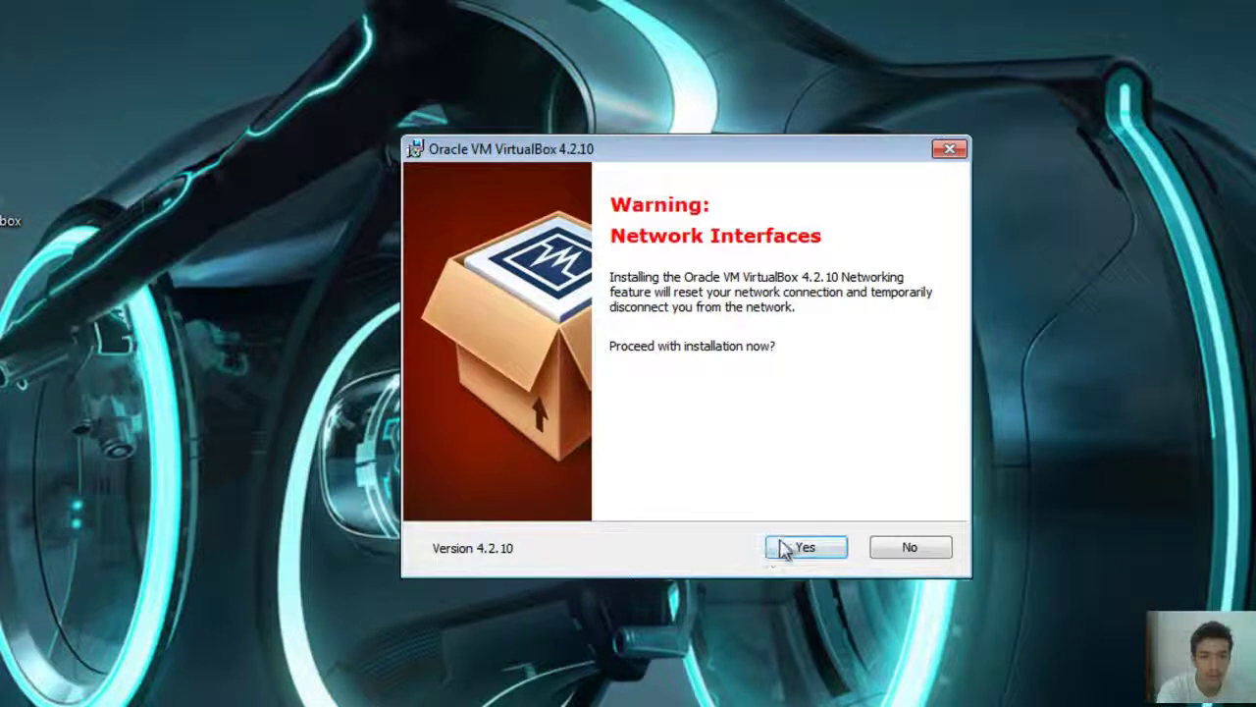
left_click(785, 550)
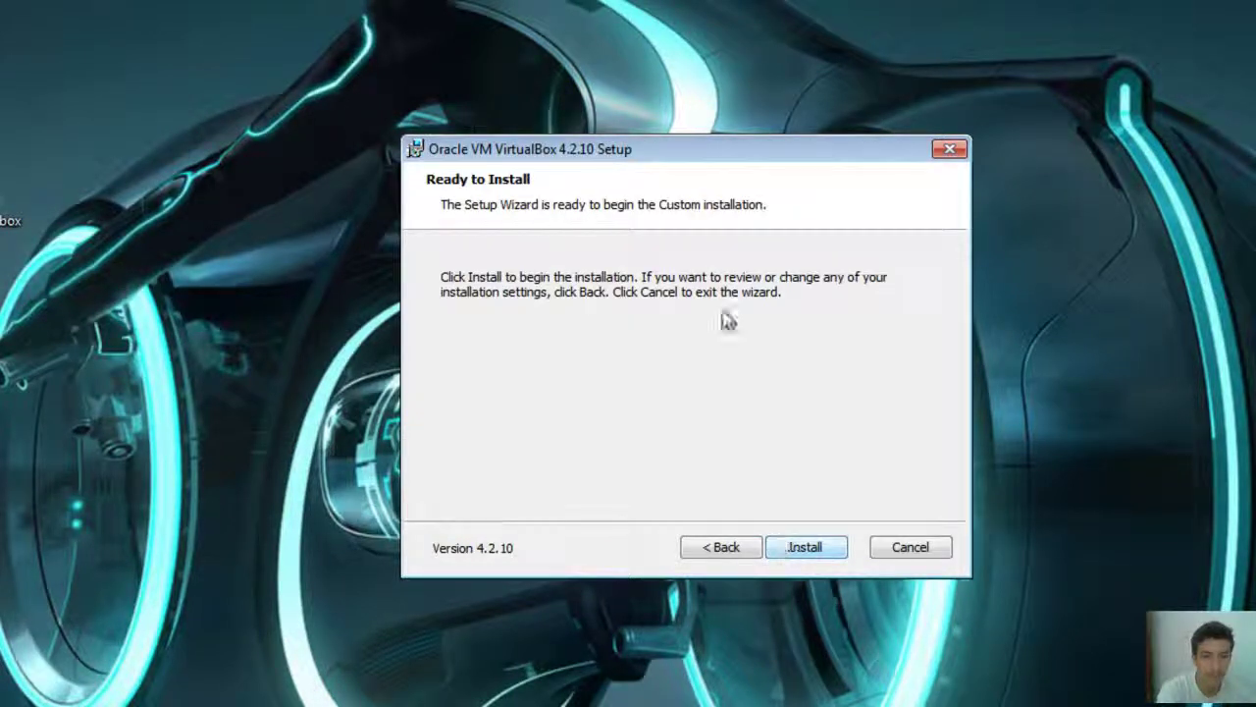
left_click(823, 547)
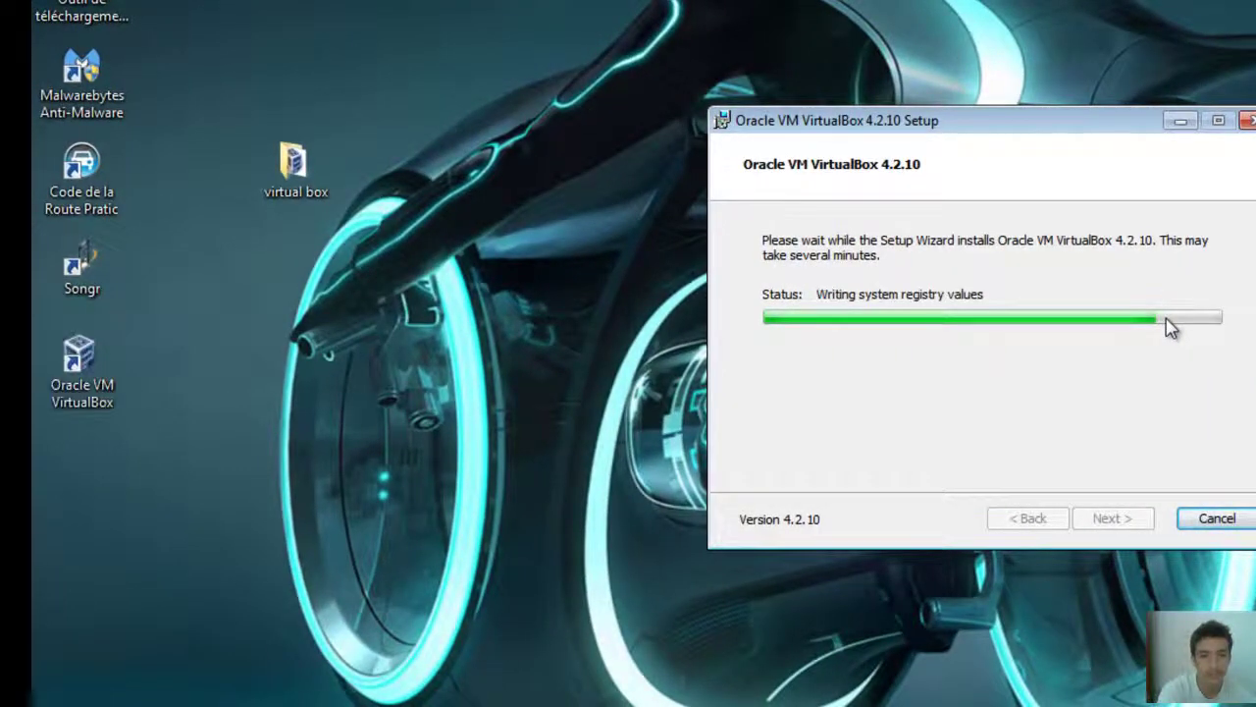
left_click_drag(259, 400, 40, 339)
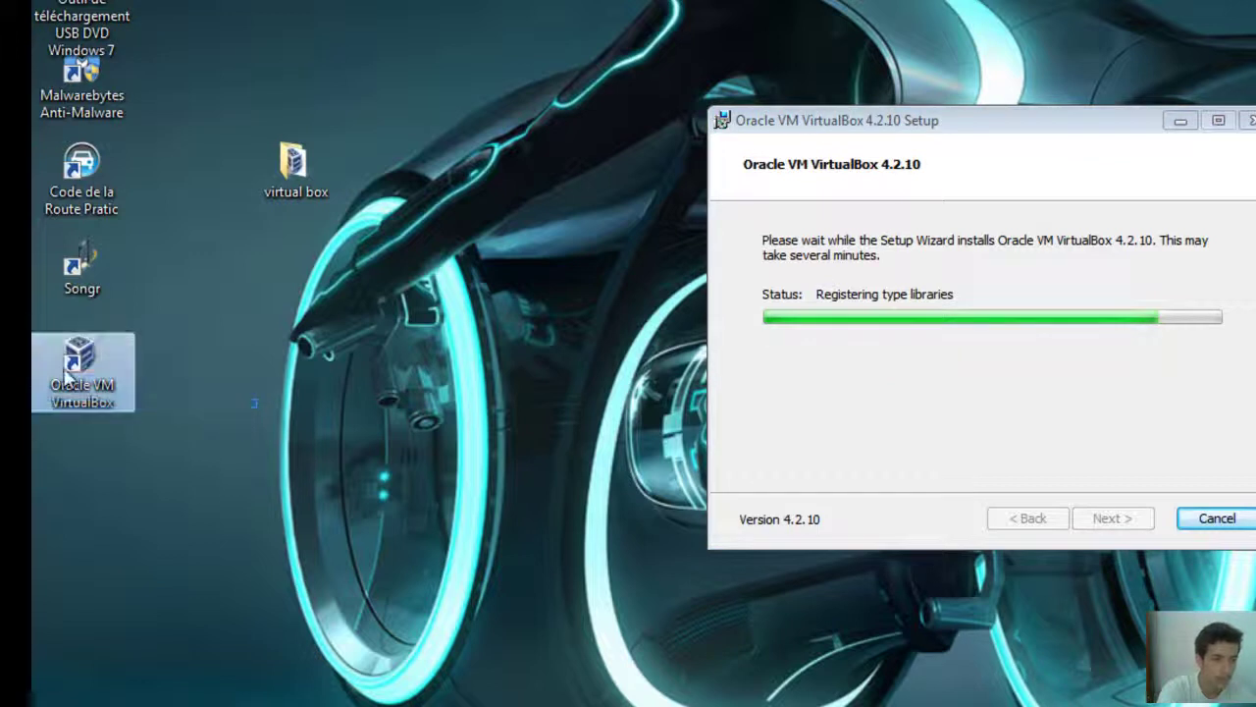
left_click(353, 385)
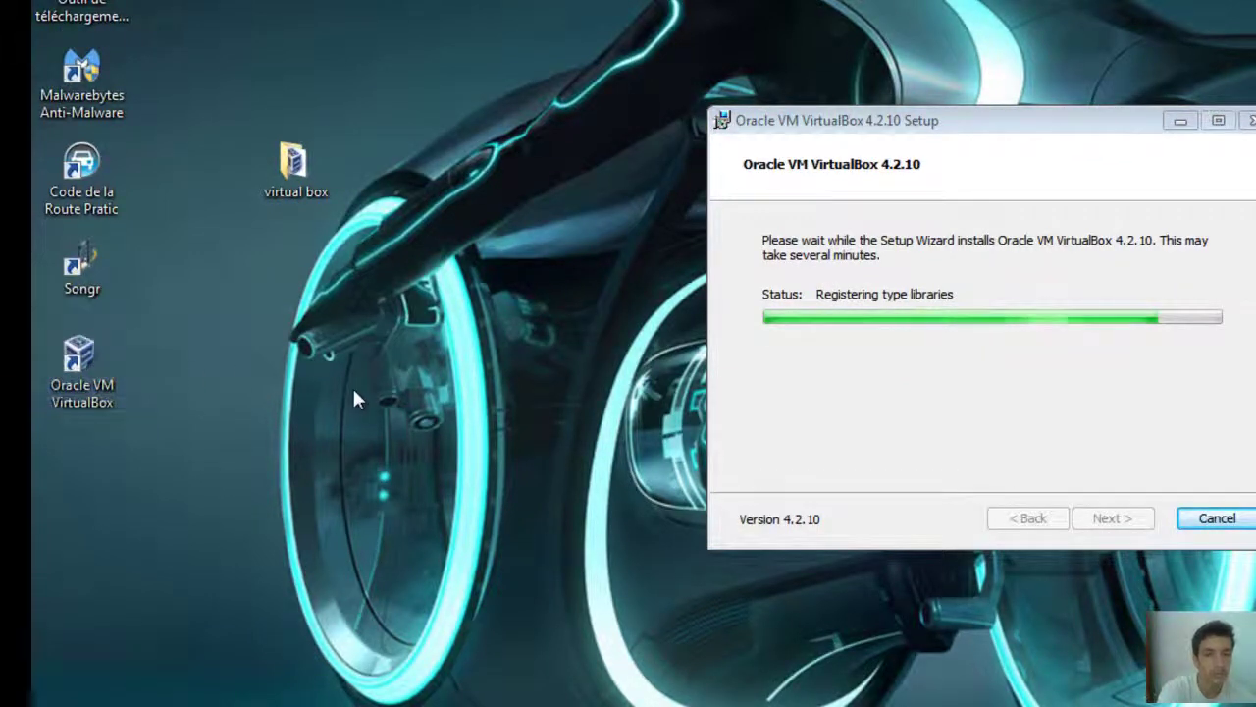
right_click(352, 386)
left_click(417, 452)
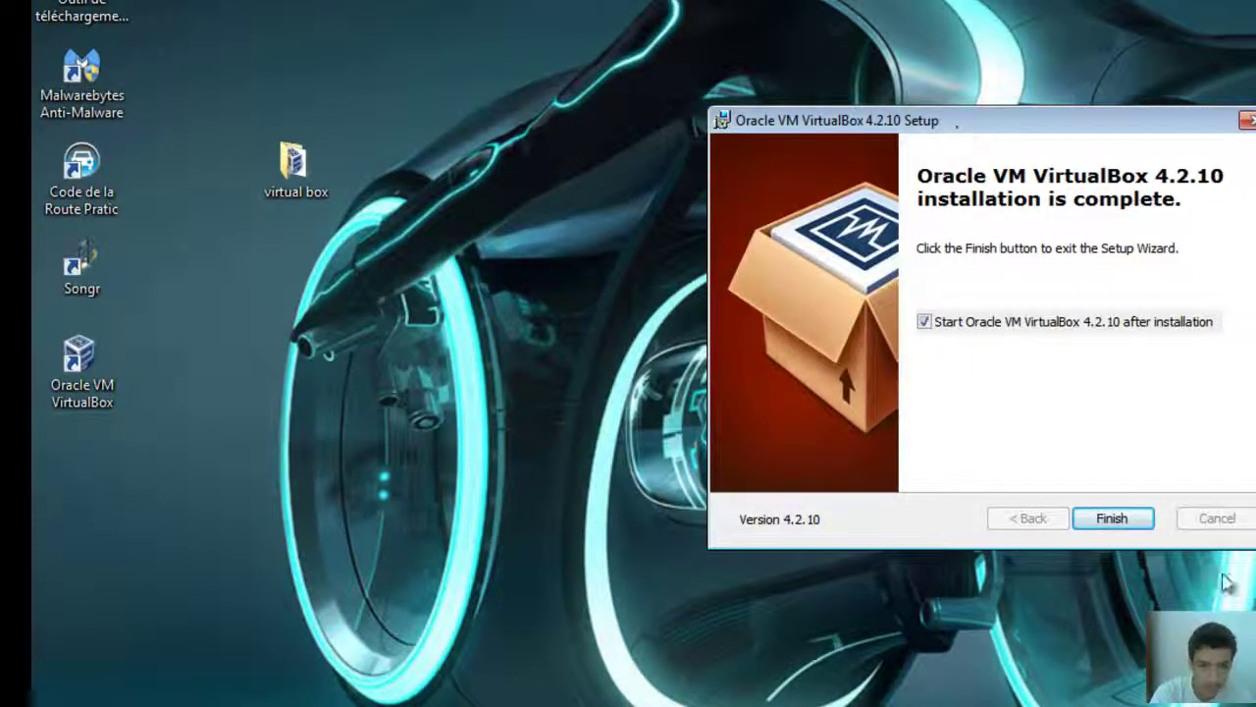
- Finish the setup wizard with VirtualBox set to start after installation, and select the Oracle VM VirtualBox desktop shortcut
left_click(1119, 521)
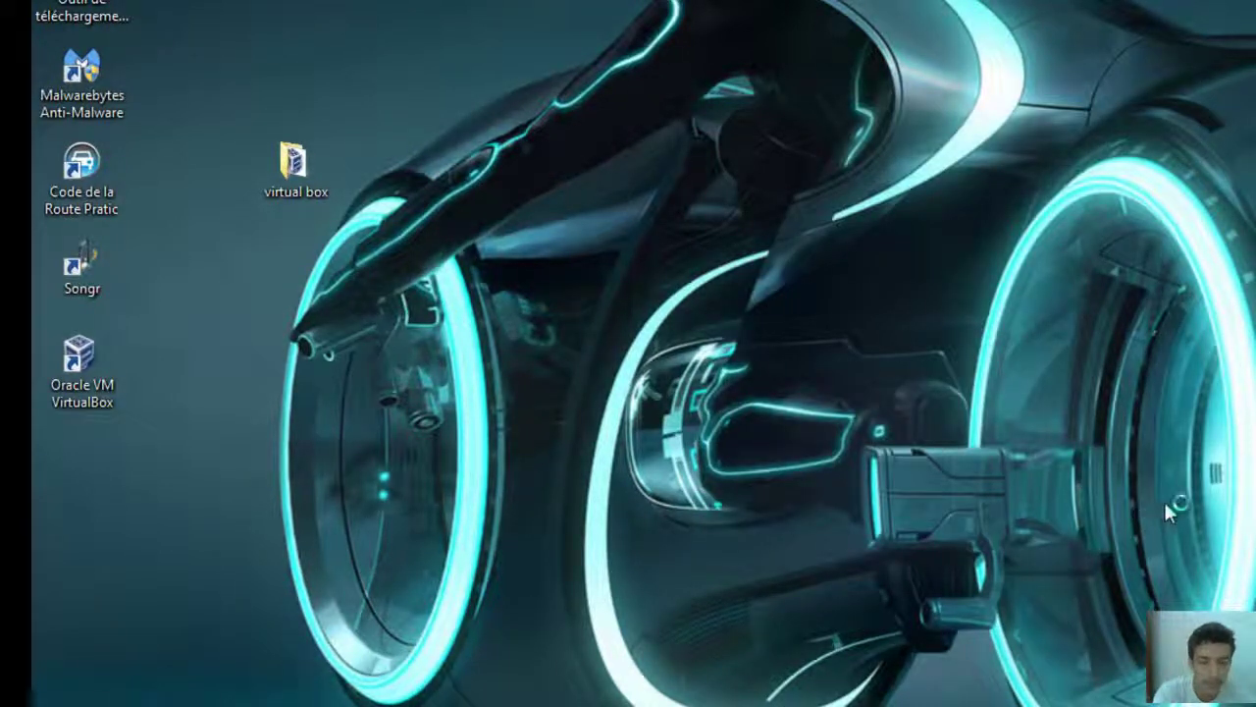
right_click(640, 69)
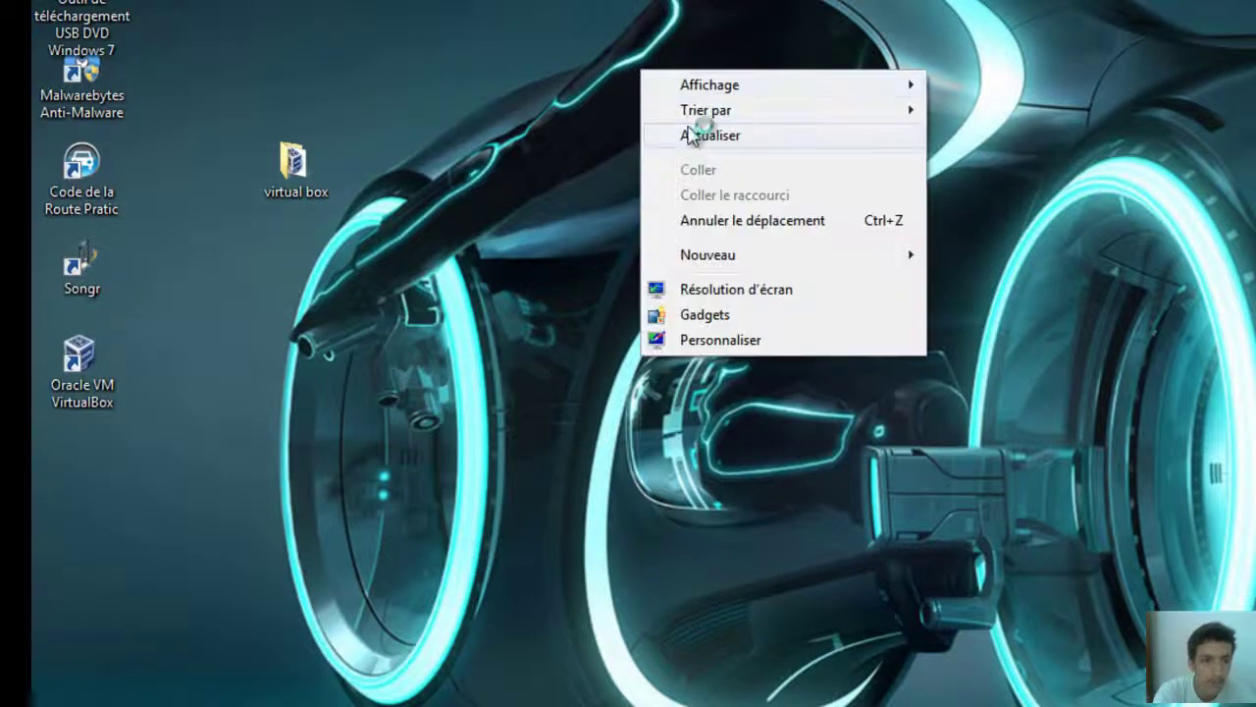
left_click(701, 132)
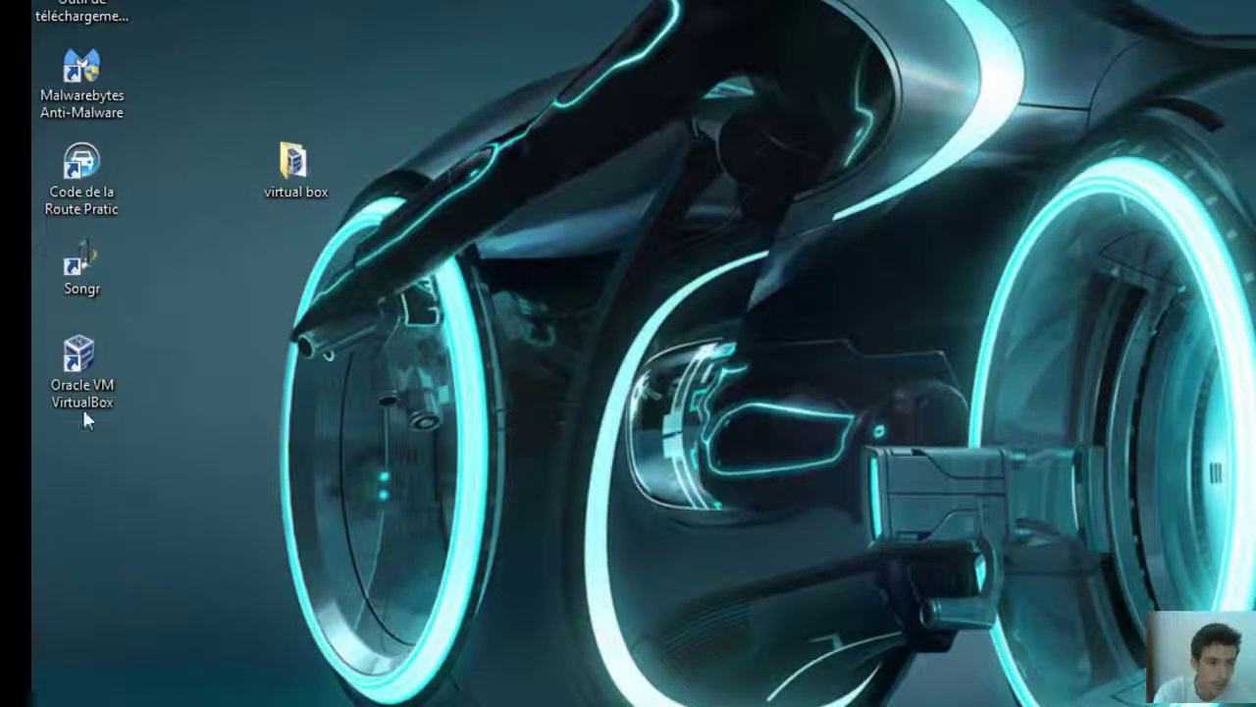
left_click(91, 378)
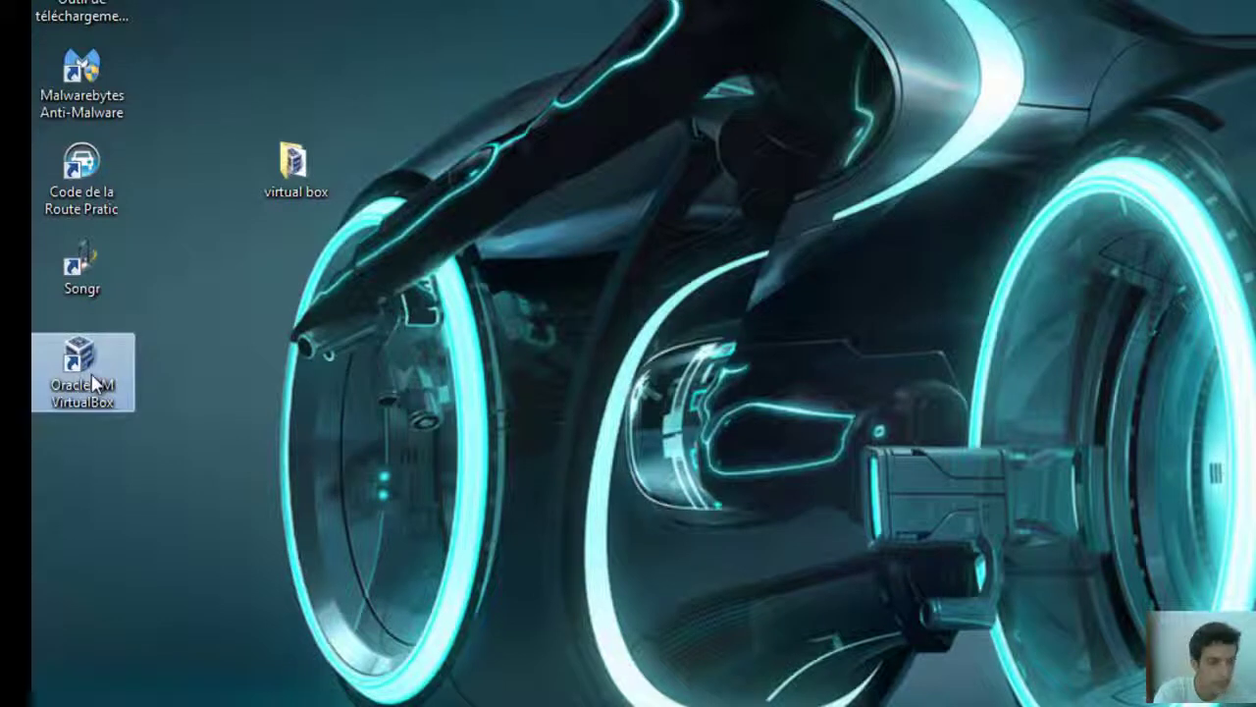
- Launch Oracle VM VirtualBox from its desktop shortcut and begin creating a new virtual machine named xp
double_click(96, 383)
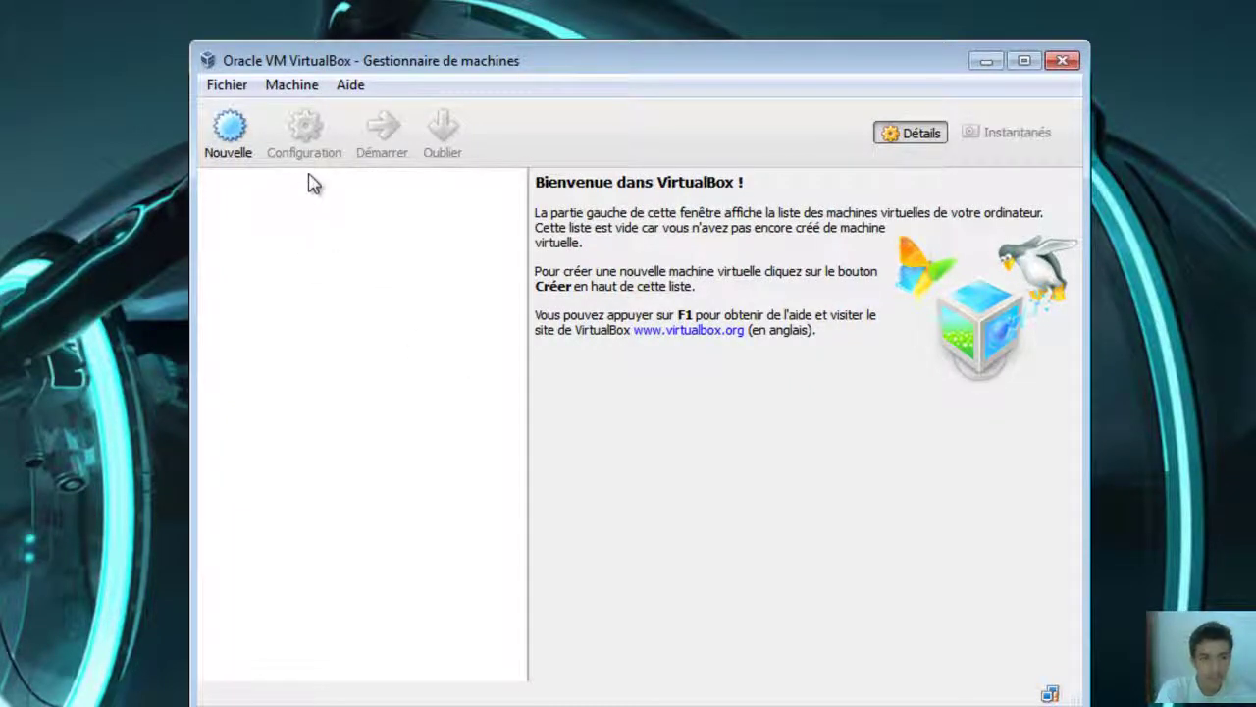
left_click(232, 142)
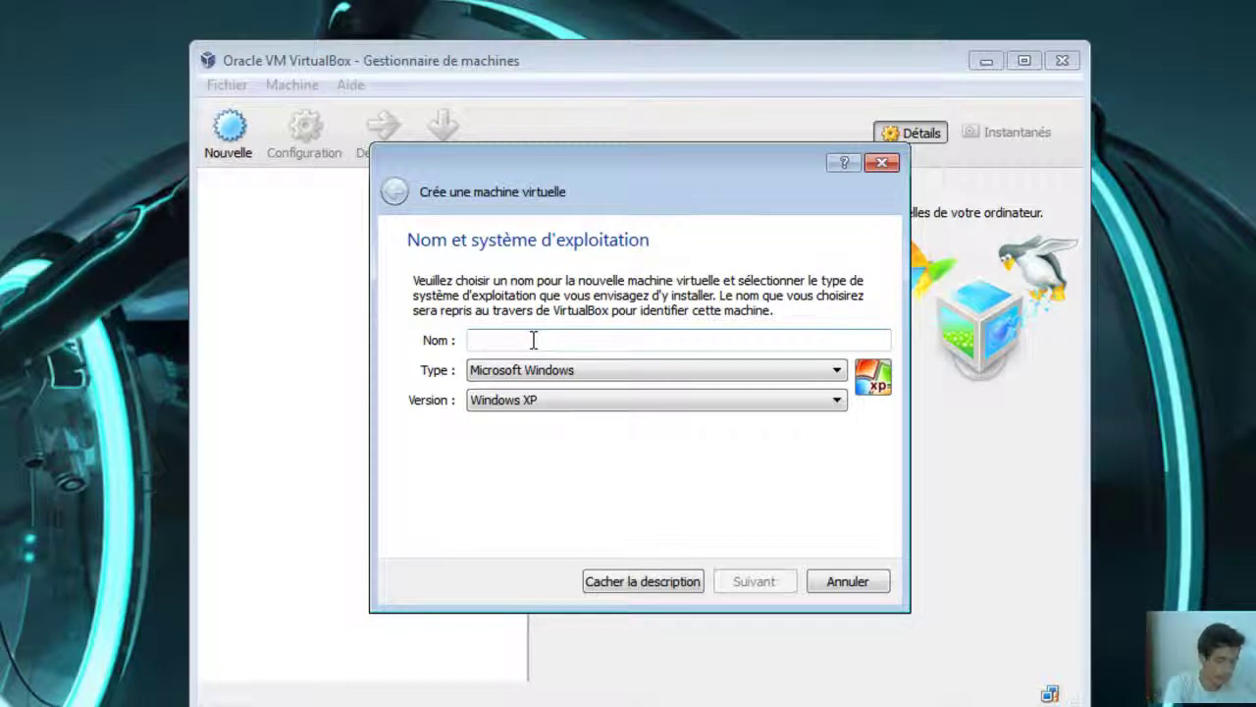
type("xx")
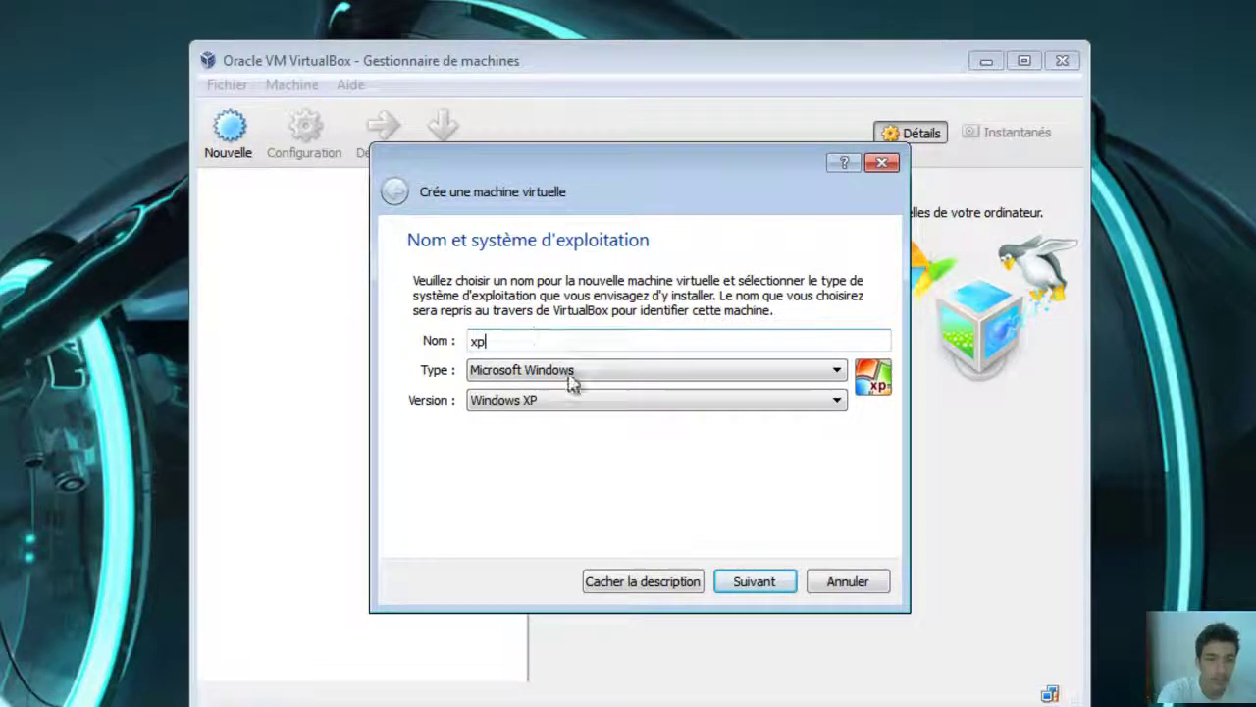
- Look through the available Windows versions and try the Linux system type before returning to Microsoft Windows with Windows XP
left_click(609, 400)
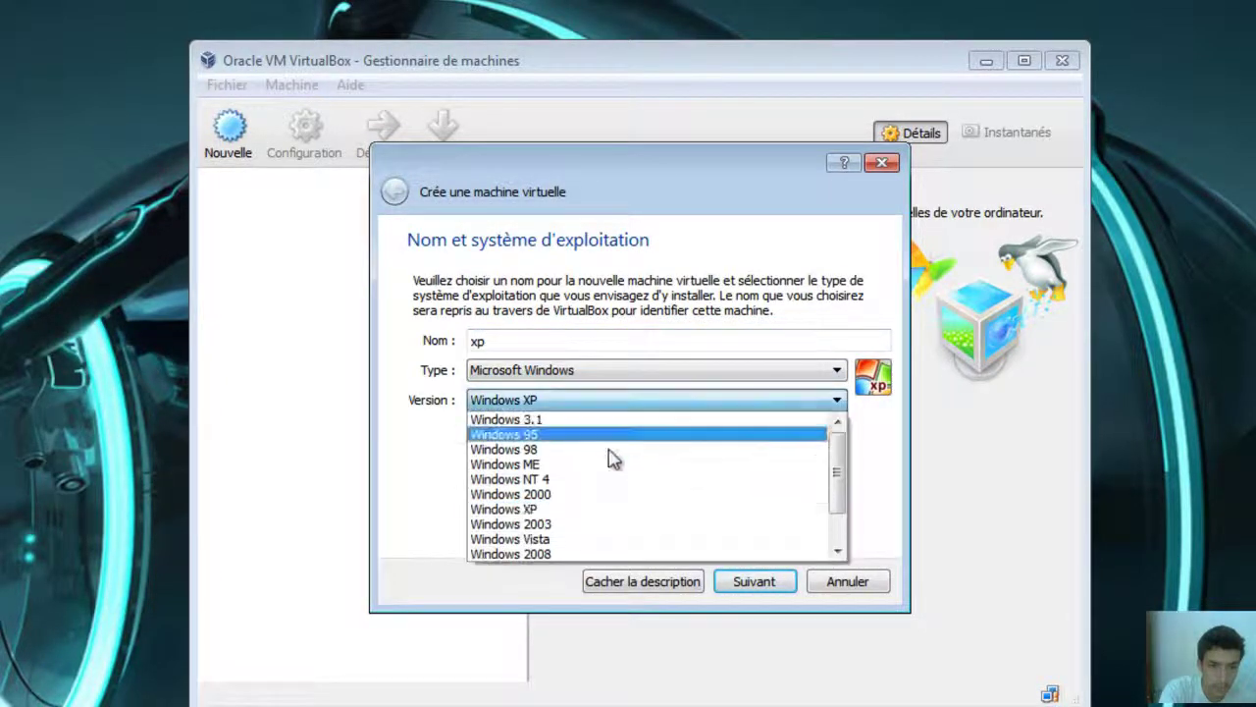
scroll(618, 539, "down", 1)
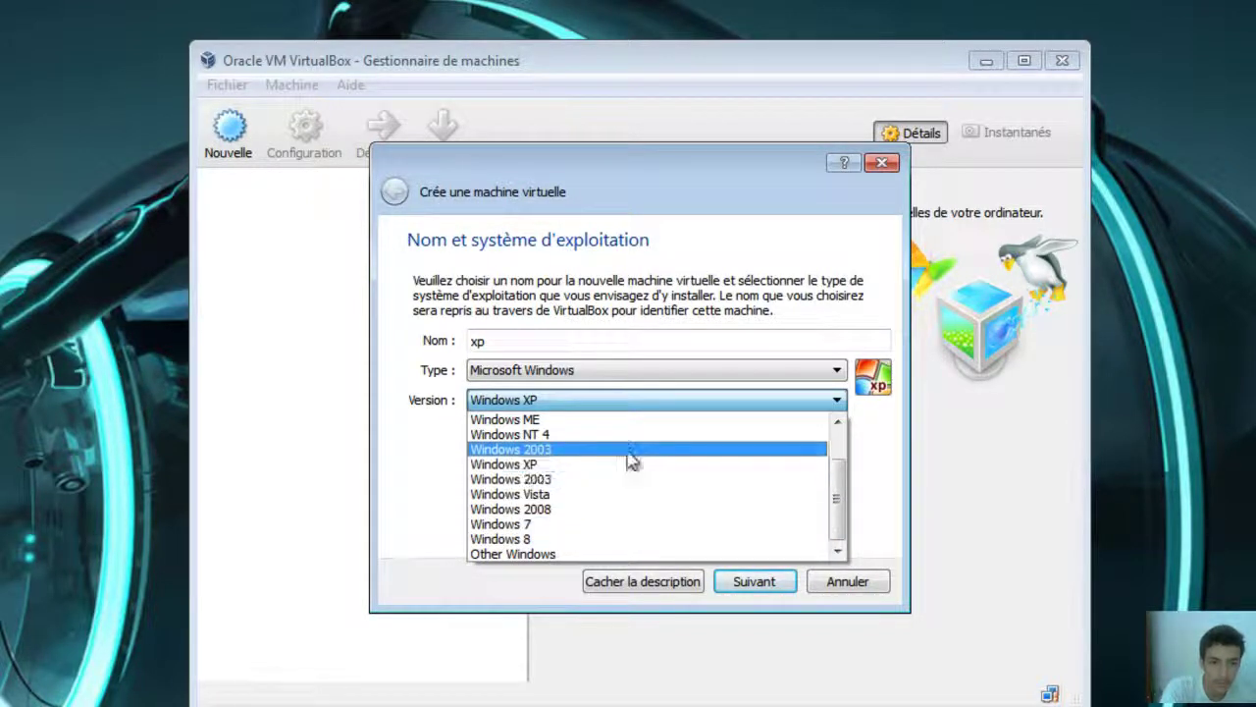
scroll(634, 468, "up", 1)
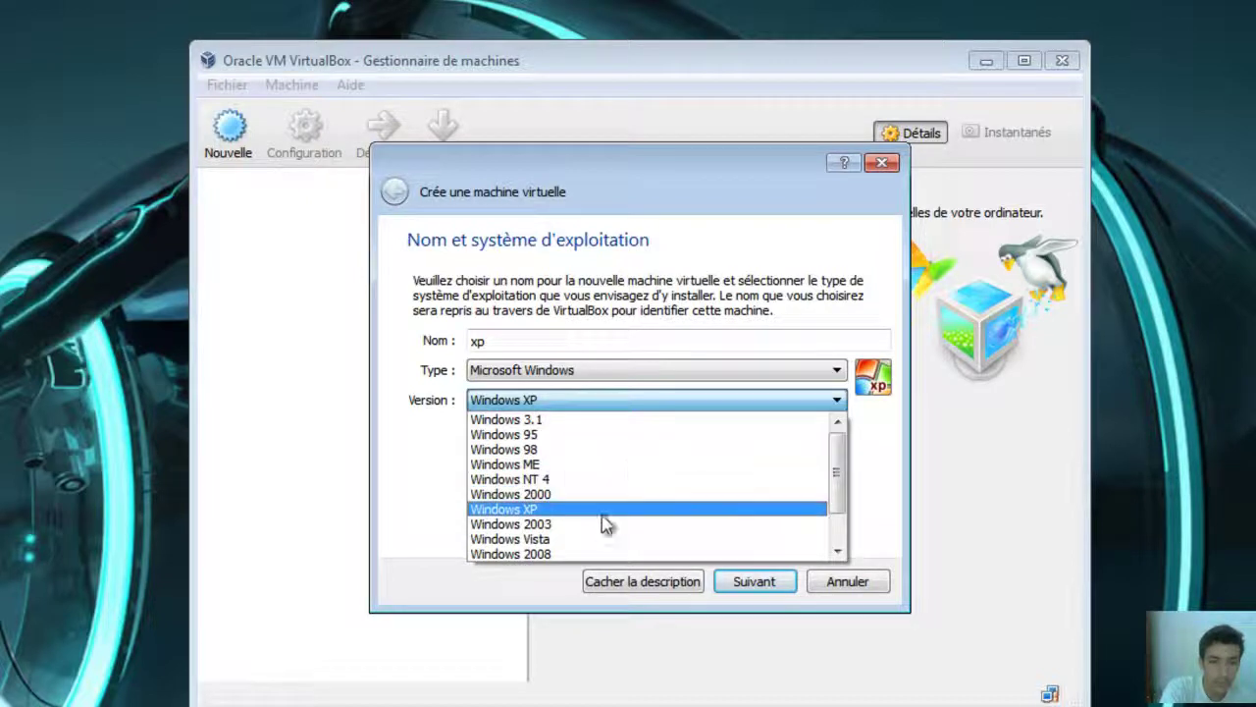
left_click(621, 373)
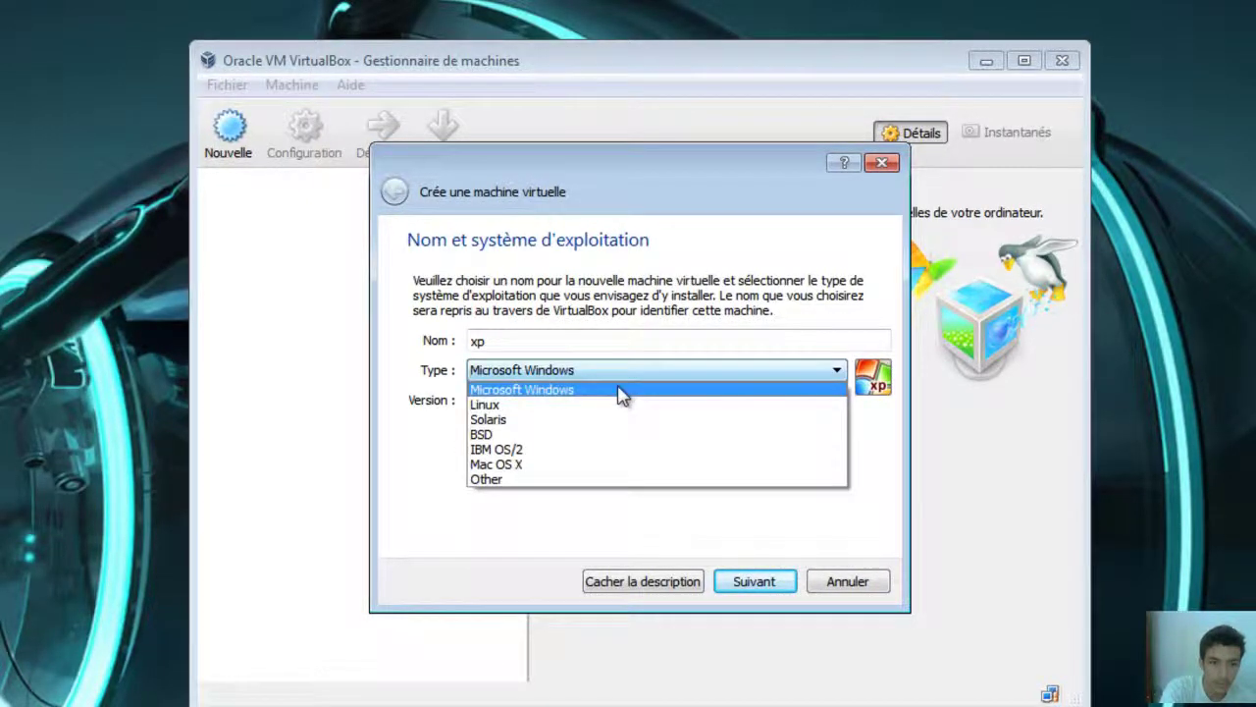
left_click(504, 405)
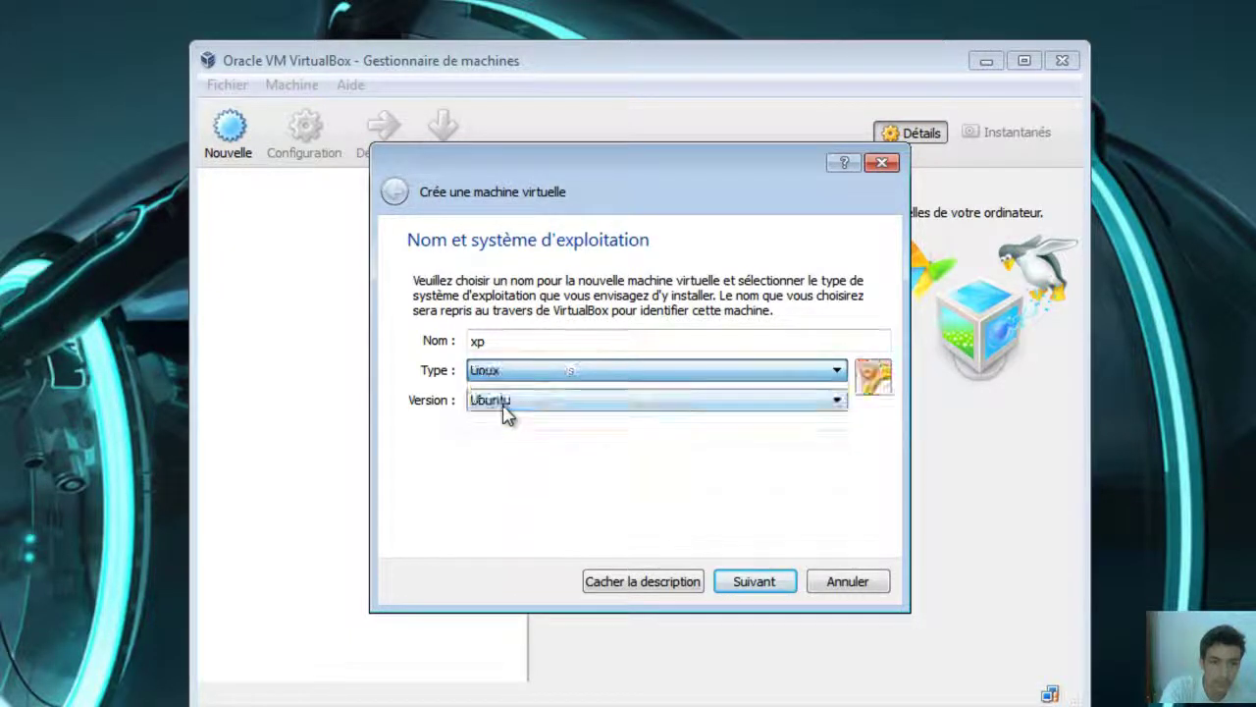
left_click(580, 378)
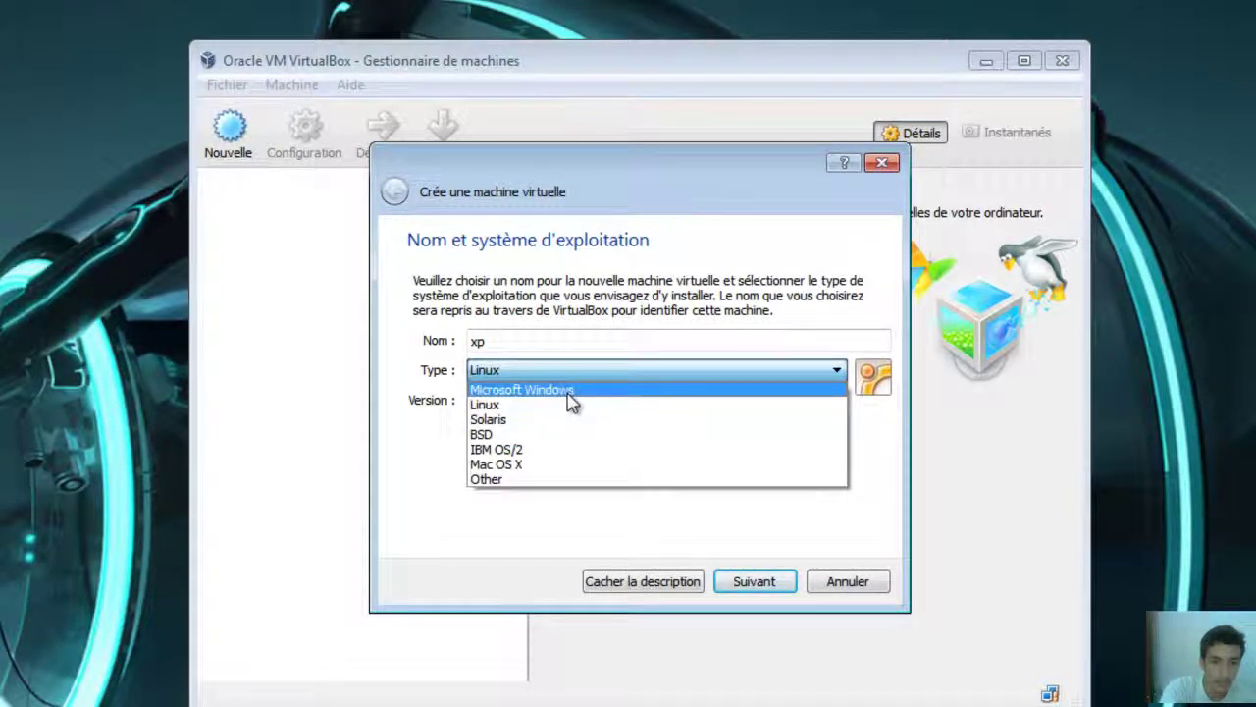
left_click(569, 391)
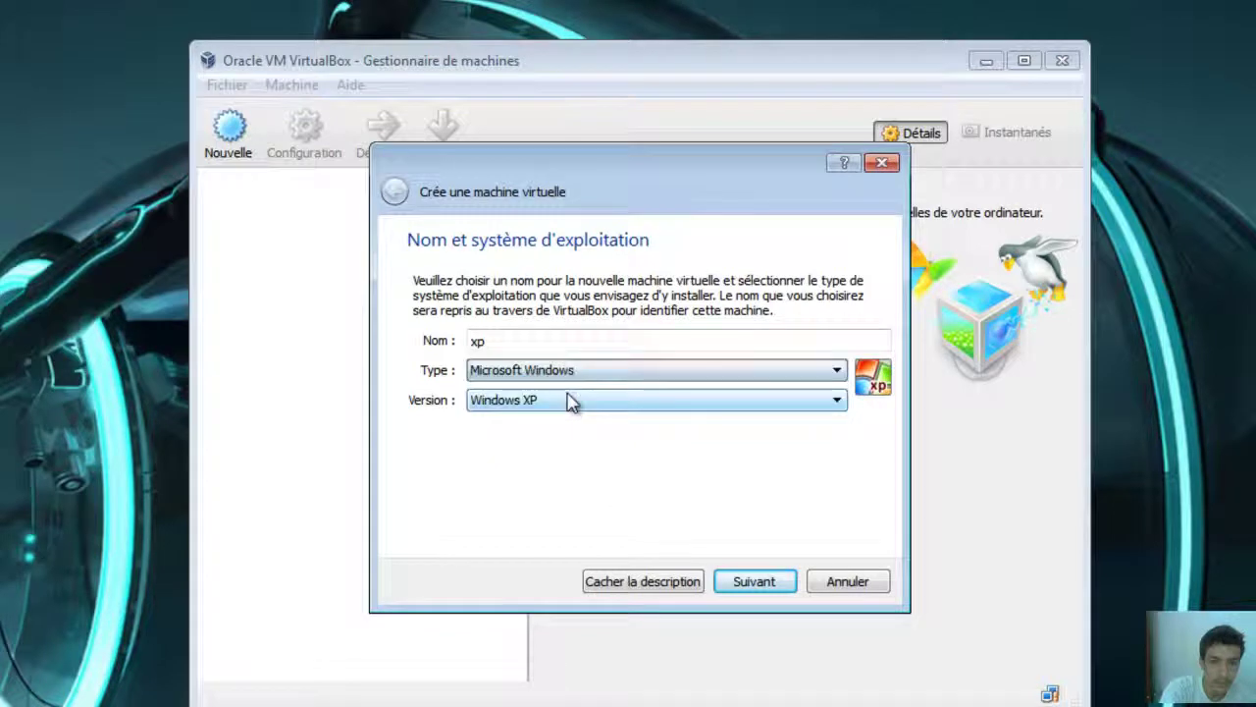
- Accept the name and system settings, allocate 1024 MB of memory to the xp machine, and continue to the hard disk choice
left_click(753, 583)
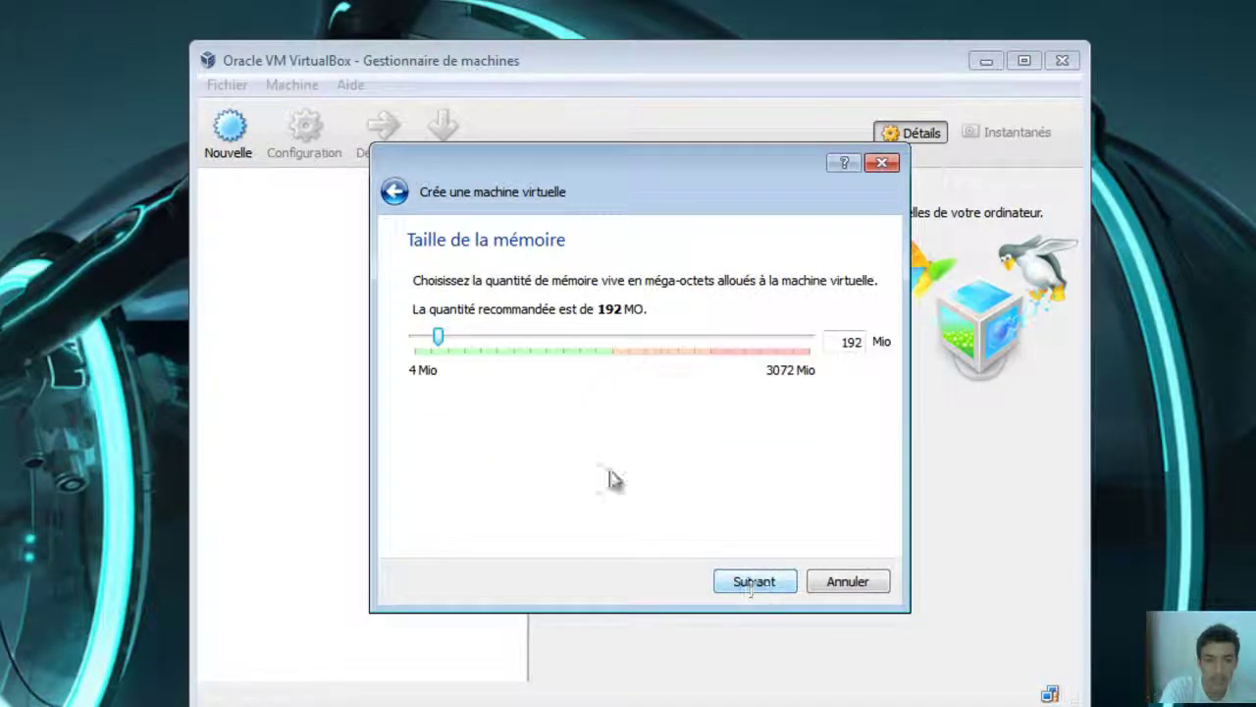
left_click_drag(438, 338, 550, 362)
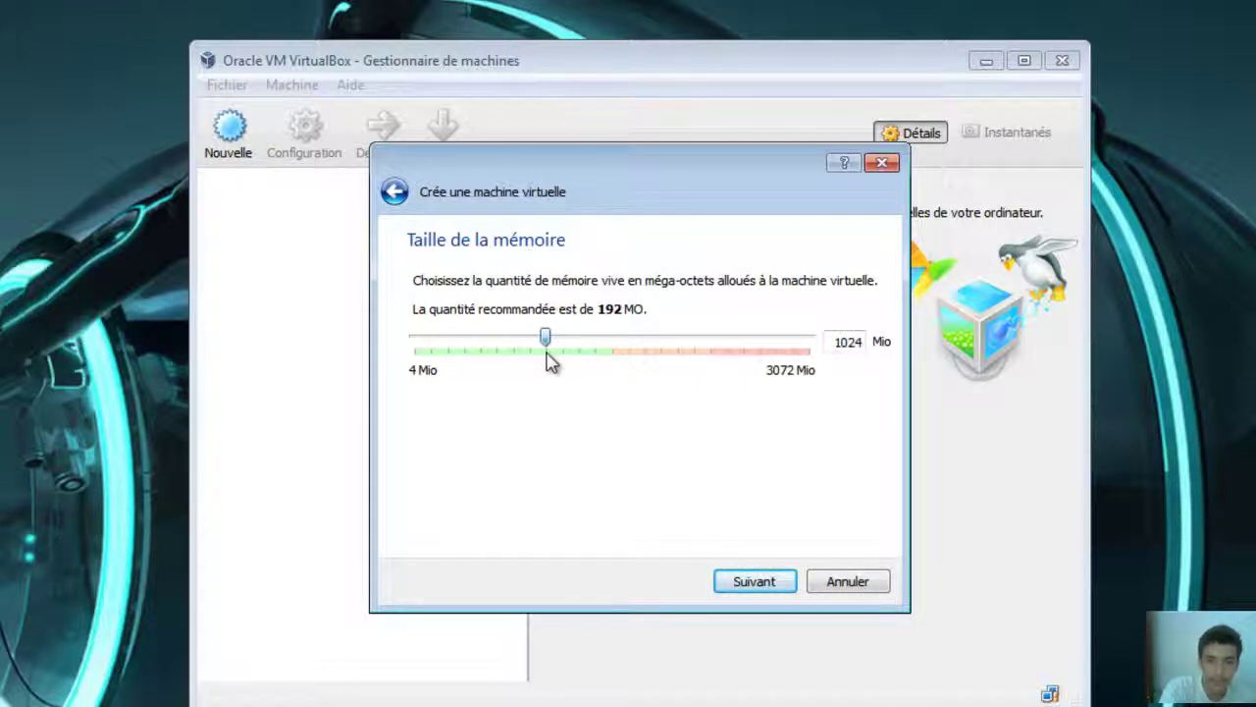
left_click(734, 589)
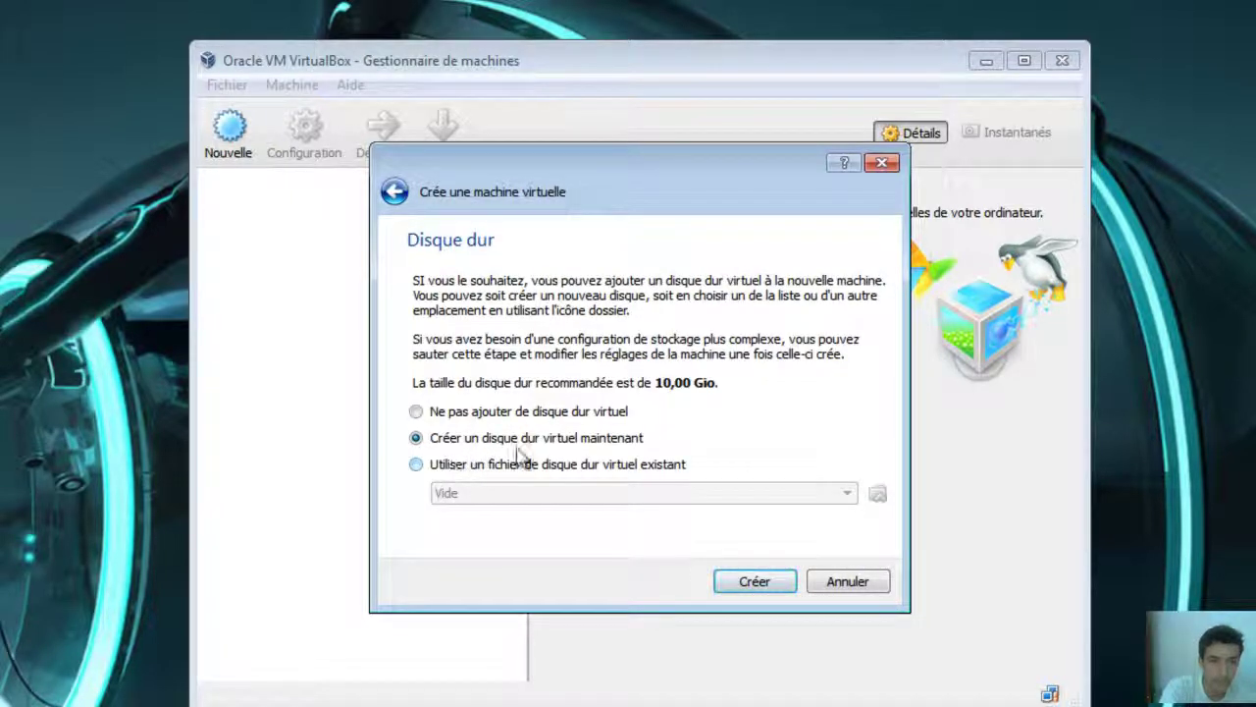
- Choose to create a virtual hard disk now, keeping the VDI file type and dynamically allocated storage
left_click(755, 582)
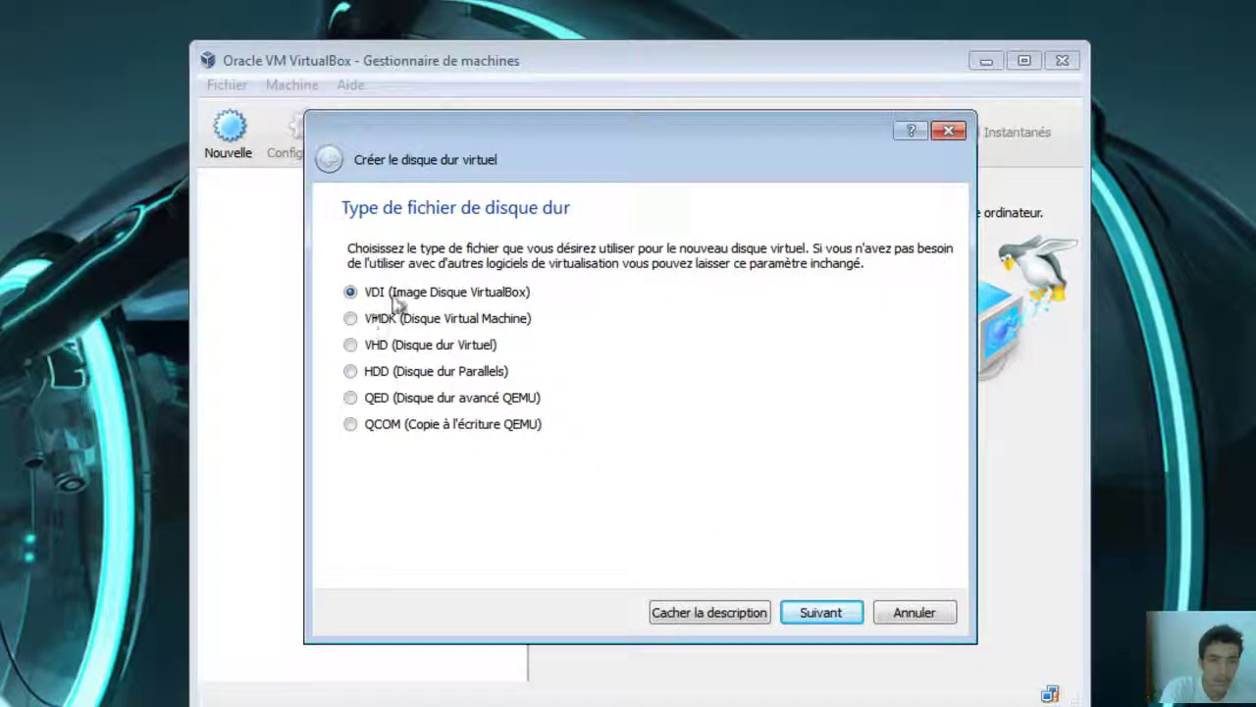
left_click(822, 612)
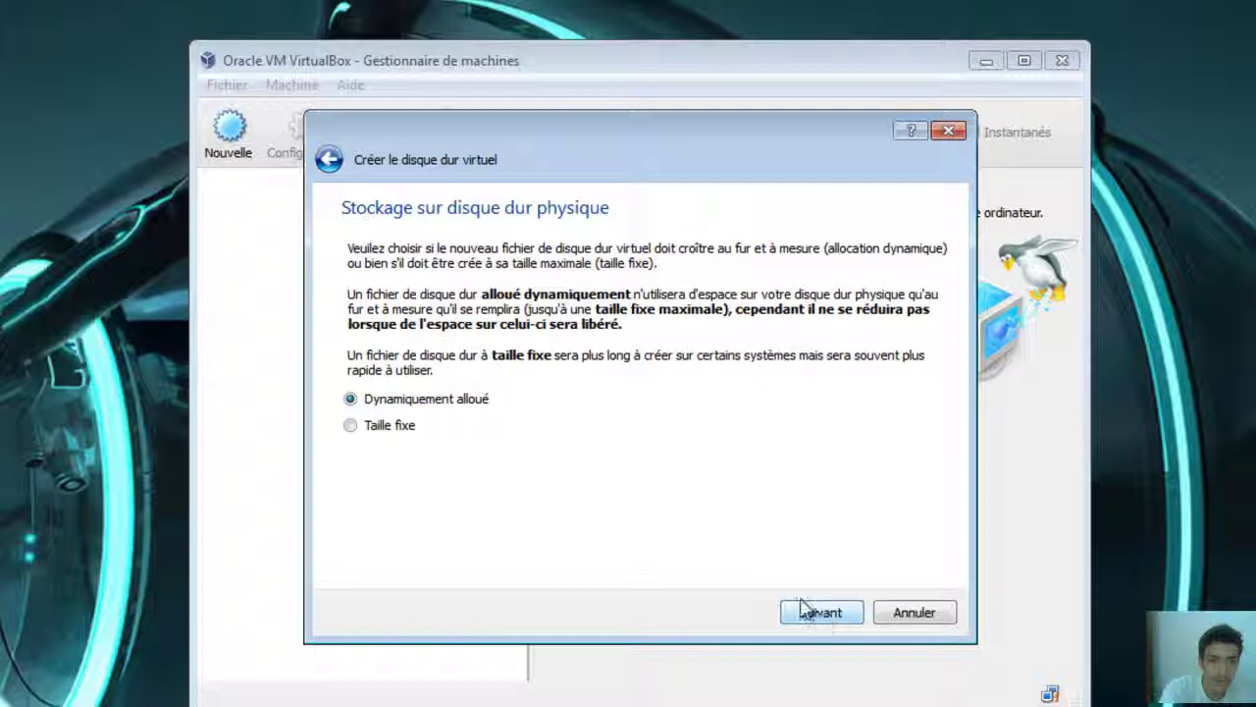
left_click(822, 614)
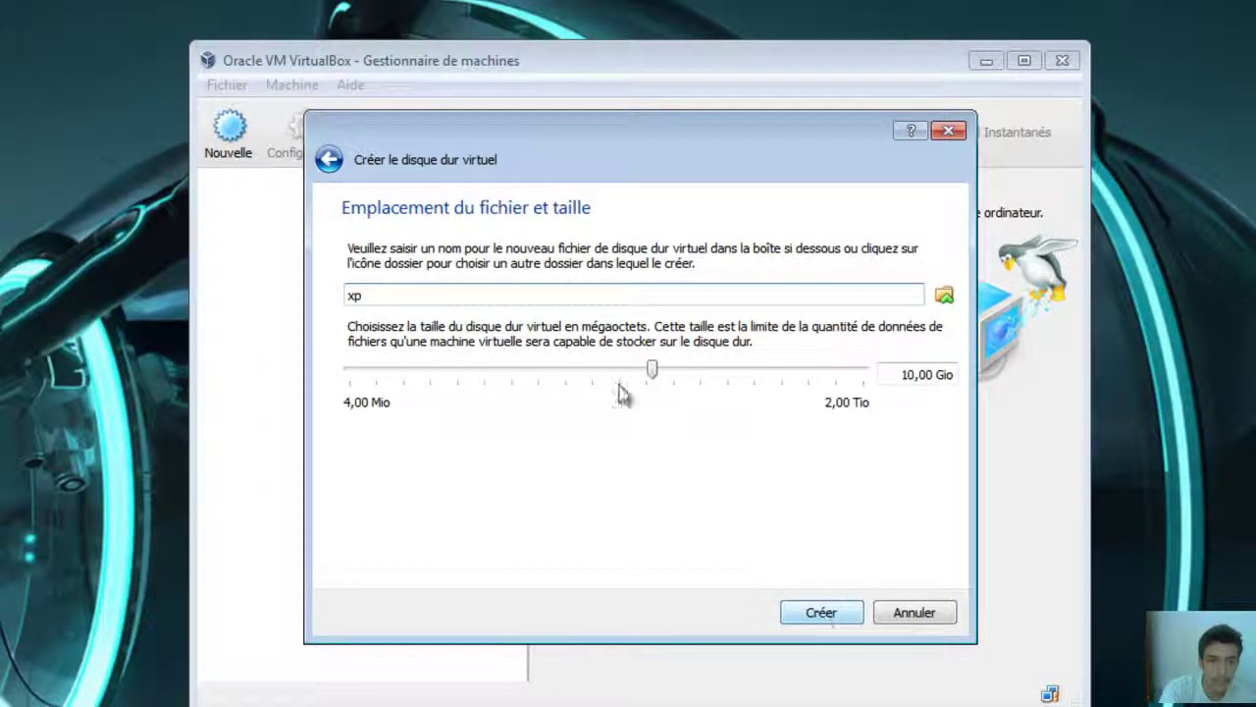
- Set the xp virtual disk's size to 20.53 GB and create the disk
left_click_drag(904, 376, 1009, 391)
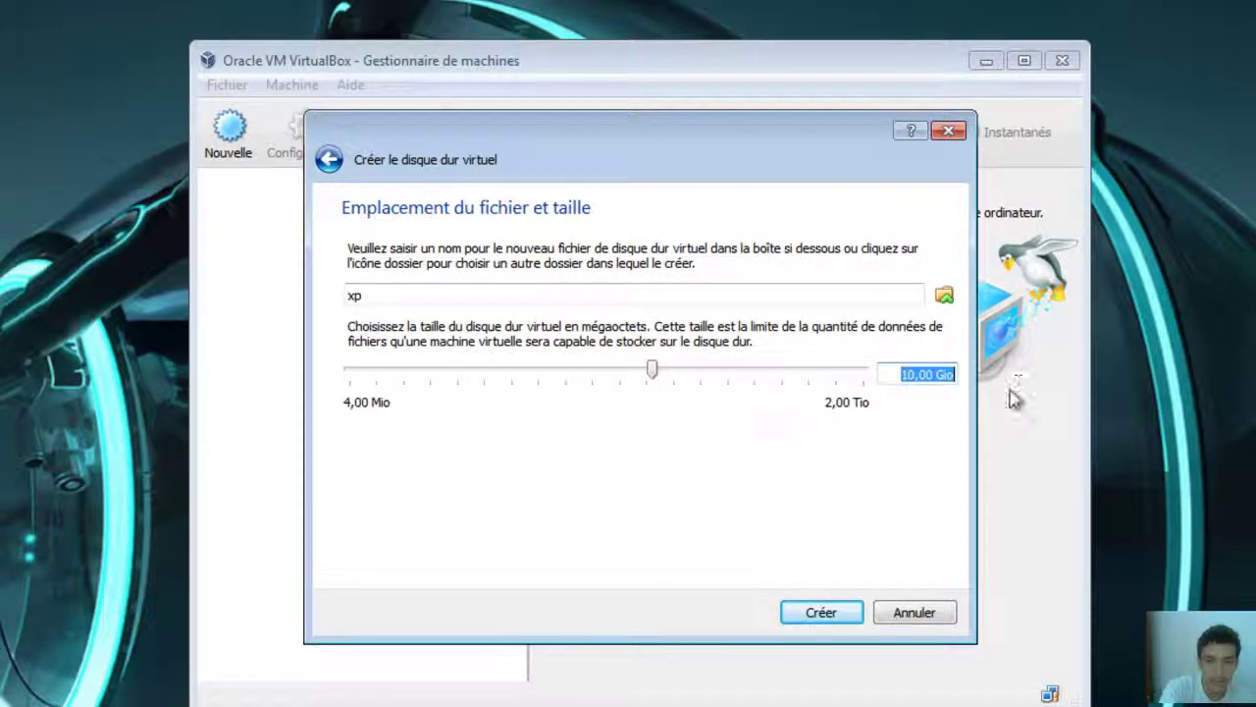
left_click_drag(908, 381, 996, 376)
left_click_drag(901, 375, 969, 374)
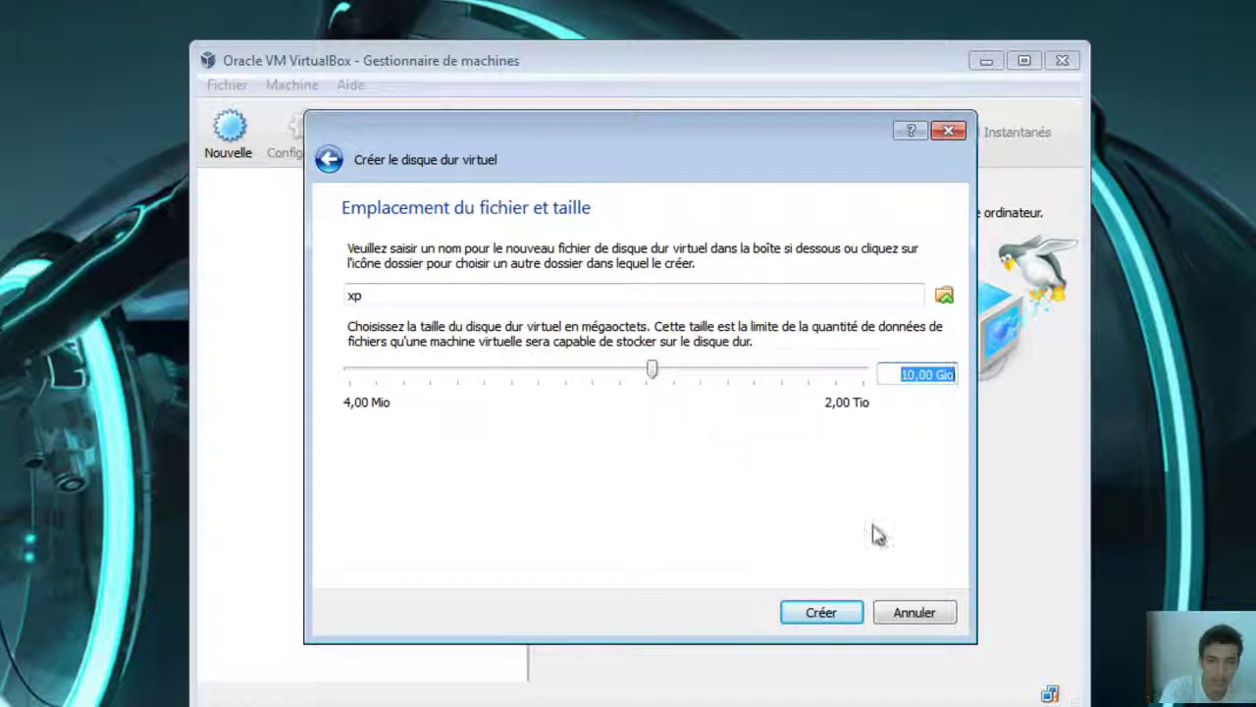
left_click(903, 377)
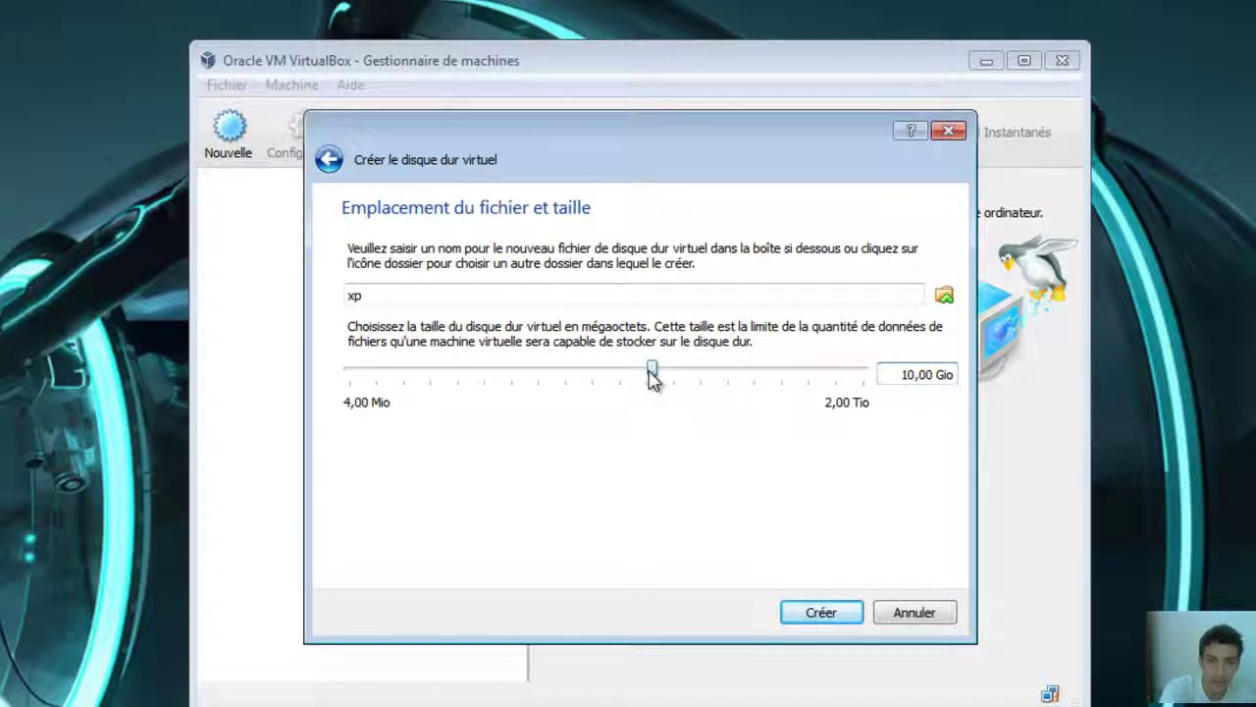
mouse_move(654, 373)
left_mouse_down()
mouse_move(572, 373)
mouse_move(696, 378)
mouse_move(667, 378)
left_mouse_up()
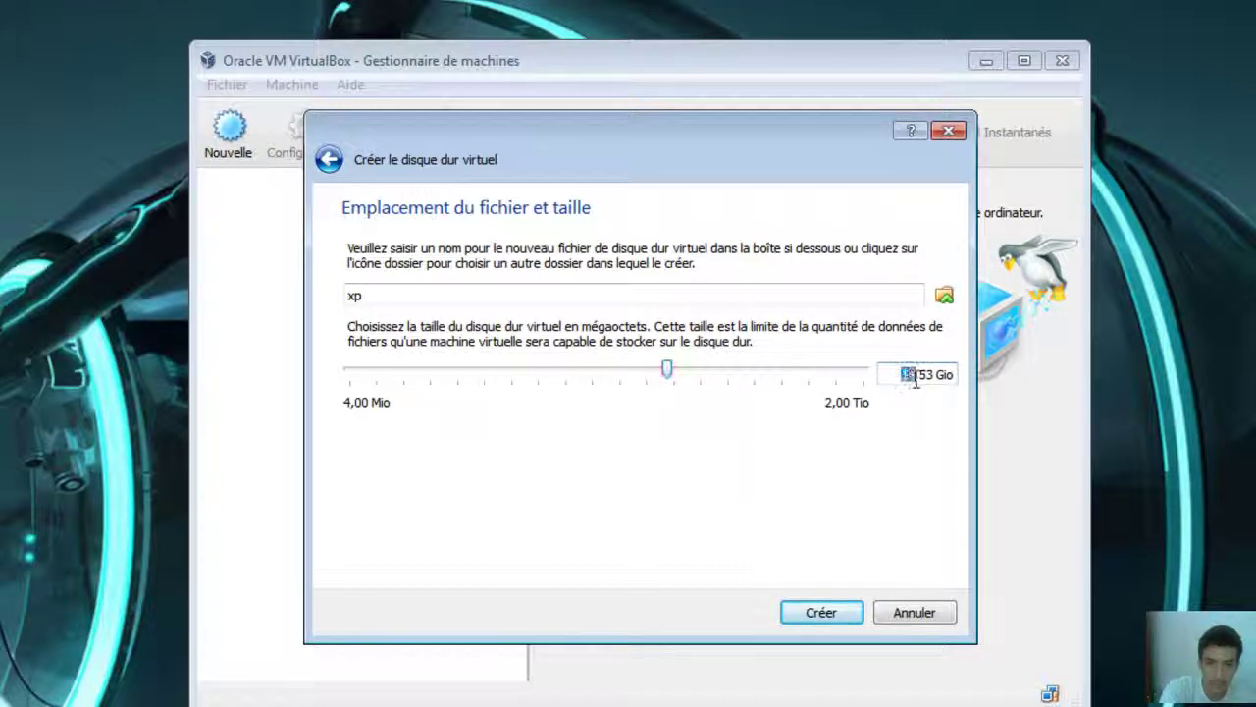
type("20")
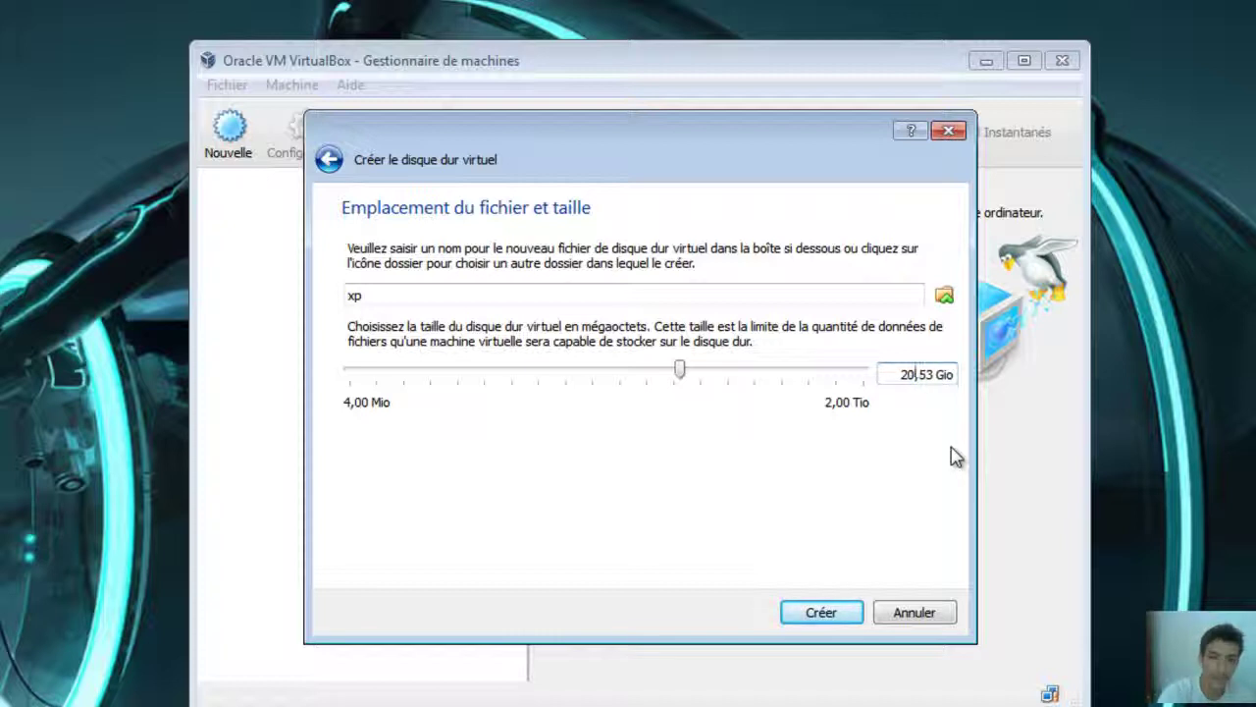
left_click(813, 621)
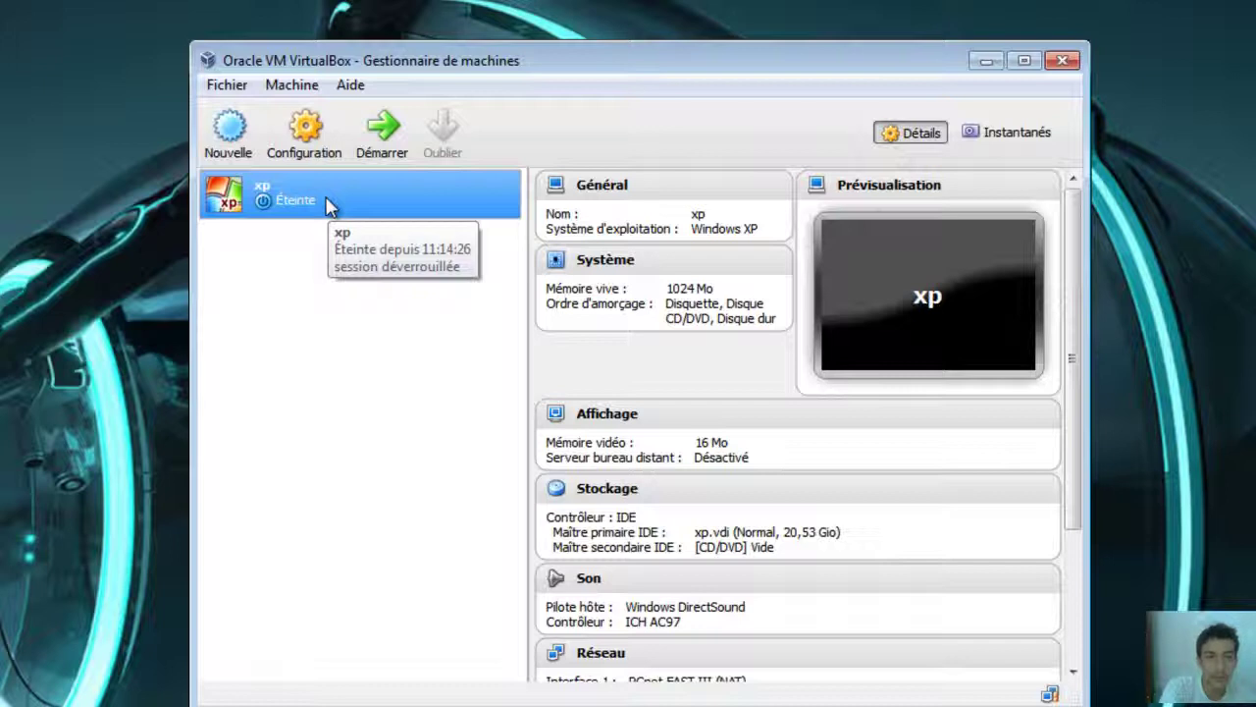
- Start the xp machine, dismiss the keyboard capture notice, and boot it from windows xp TAI.iso in the PROGRAMAS EN ISO folder
double_click(330, 205)
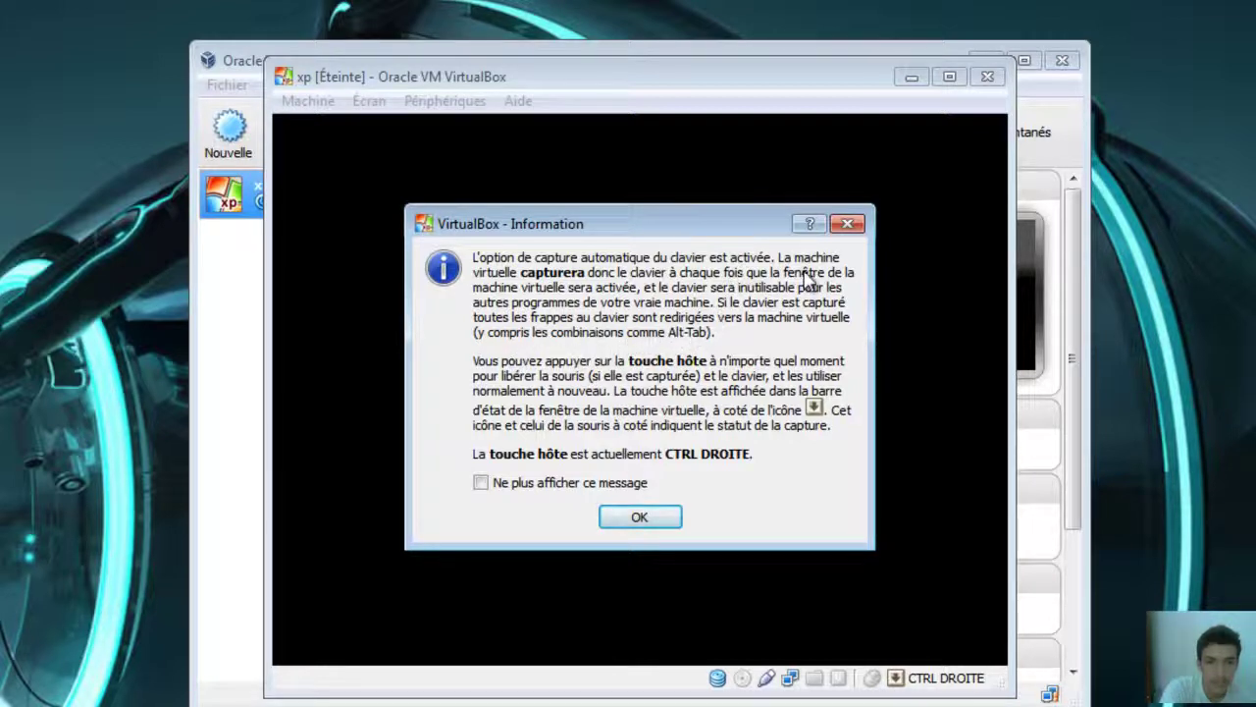
left_click(643, 520)
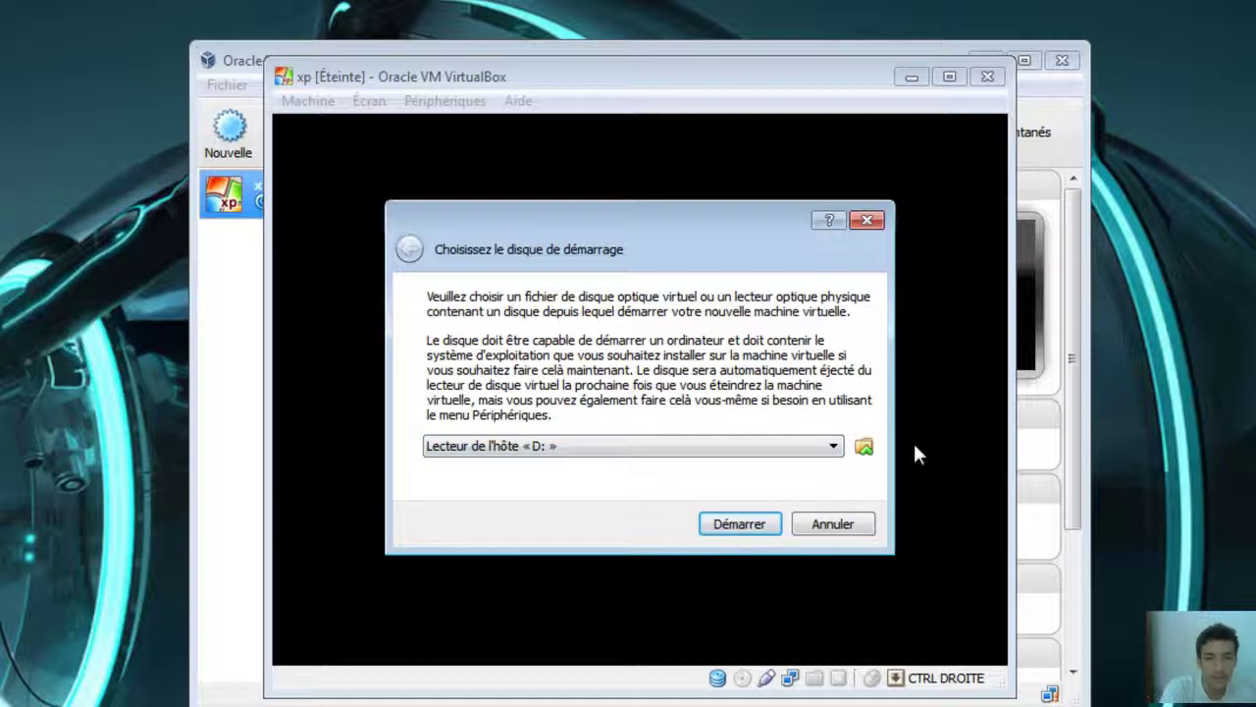
left_click(865, 449)
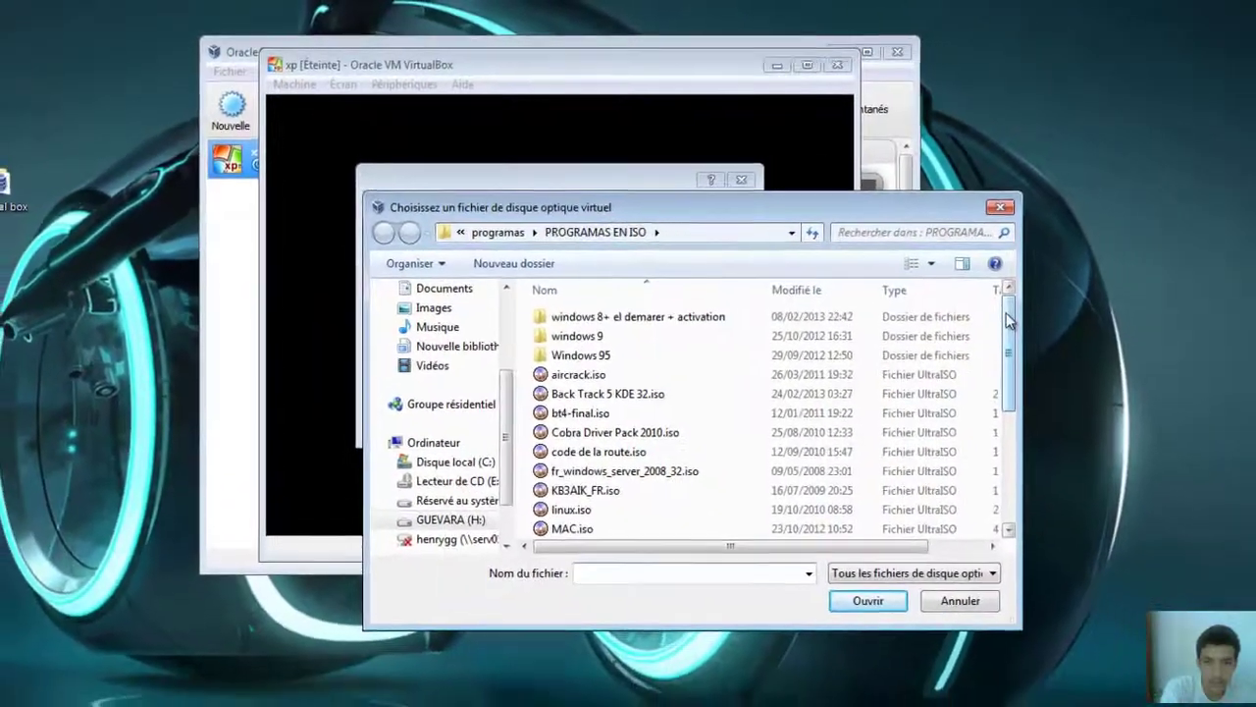
scroll(1135, 453, "down", 2)
scroll(950, 363, "down", 2)
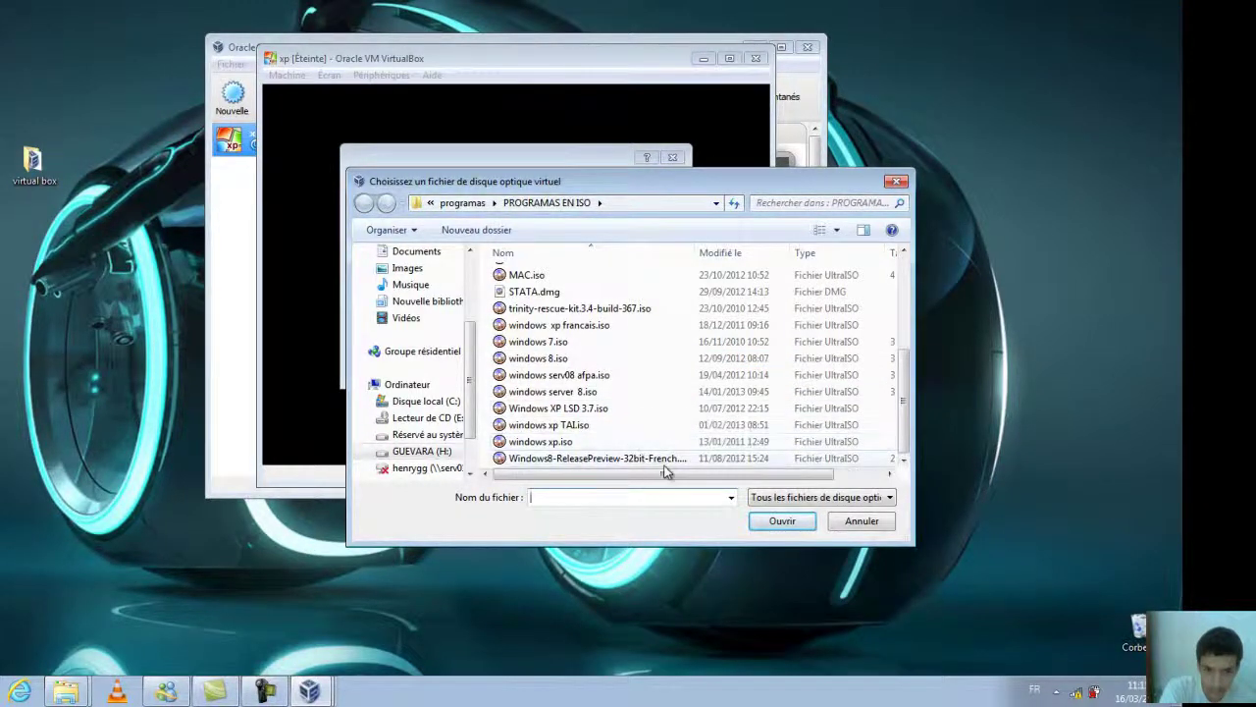
left_click(594, 426)
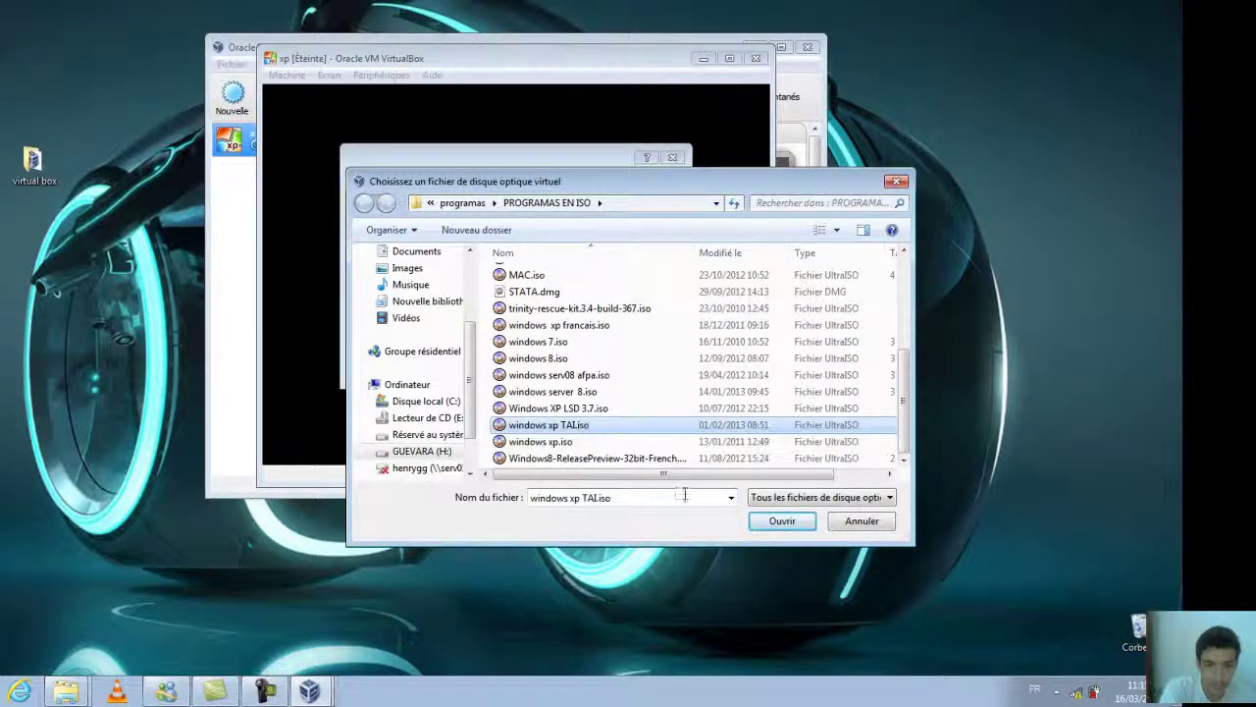
left_click(778, 522)
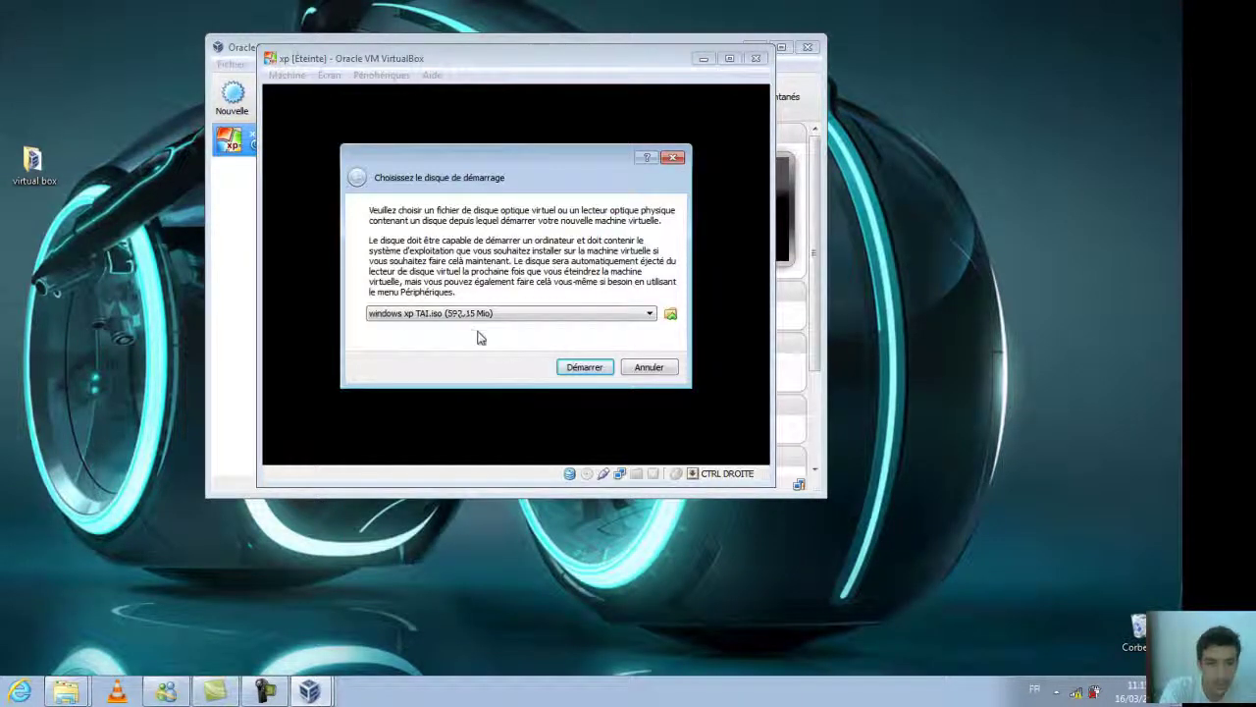
left_click(584, 367)
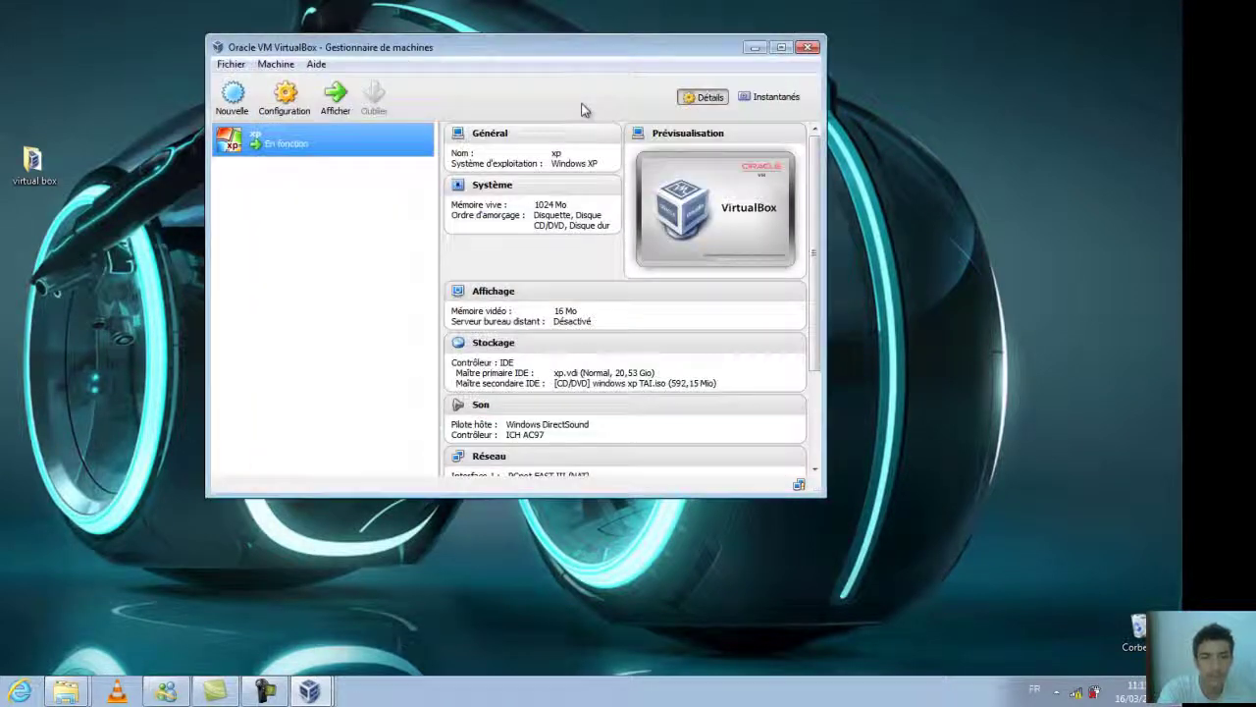
- Bring the running xp machine's window to the front and move it aside from the VirtualBox manager window
left_click(309, 691)
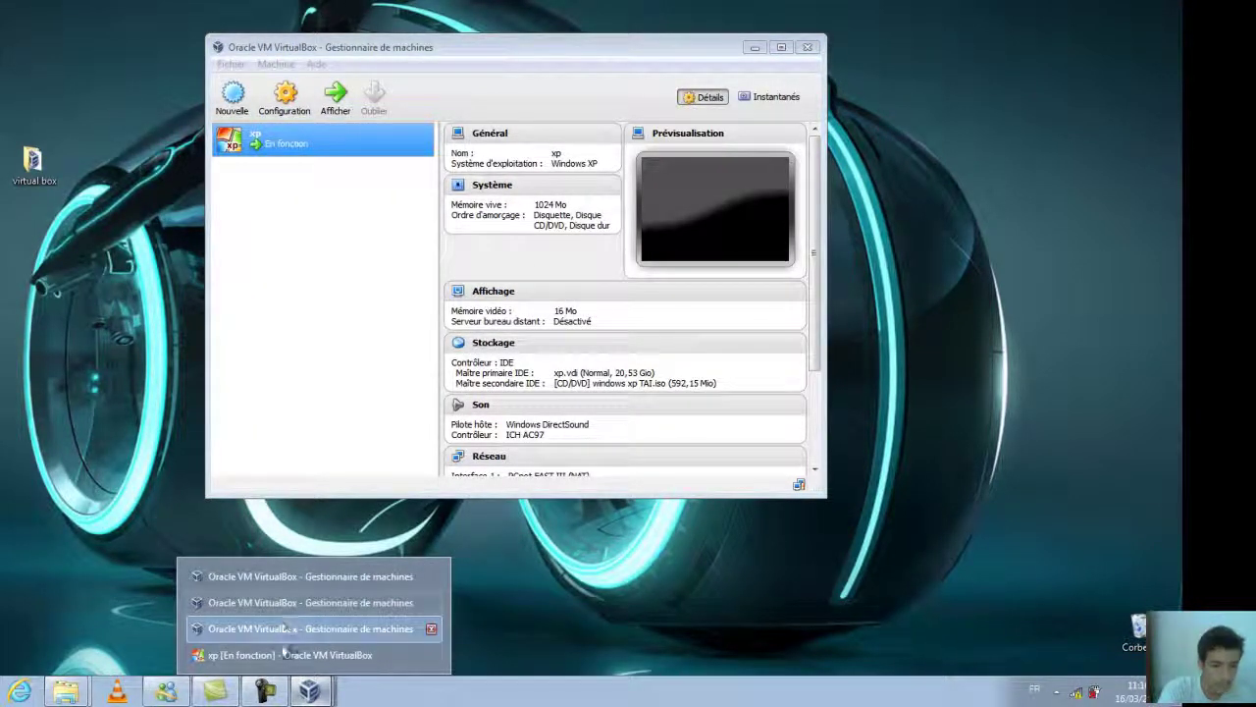
left_click(284, 654)
left_click_drag(579, 59, 903, 44)
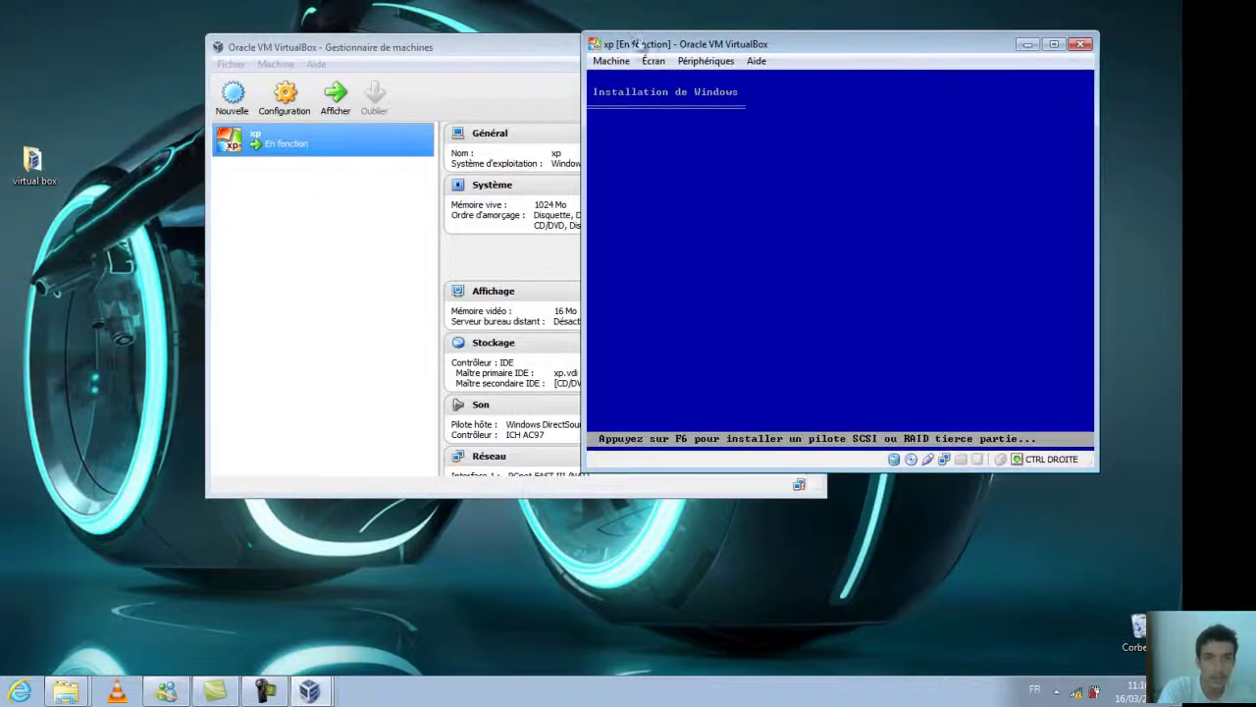
- Minimize the extra VirtualBox manager windows to clear the desktop around the running xp machine
left_click(539, 40)
left_click_drag(571, 49, 443, 43)
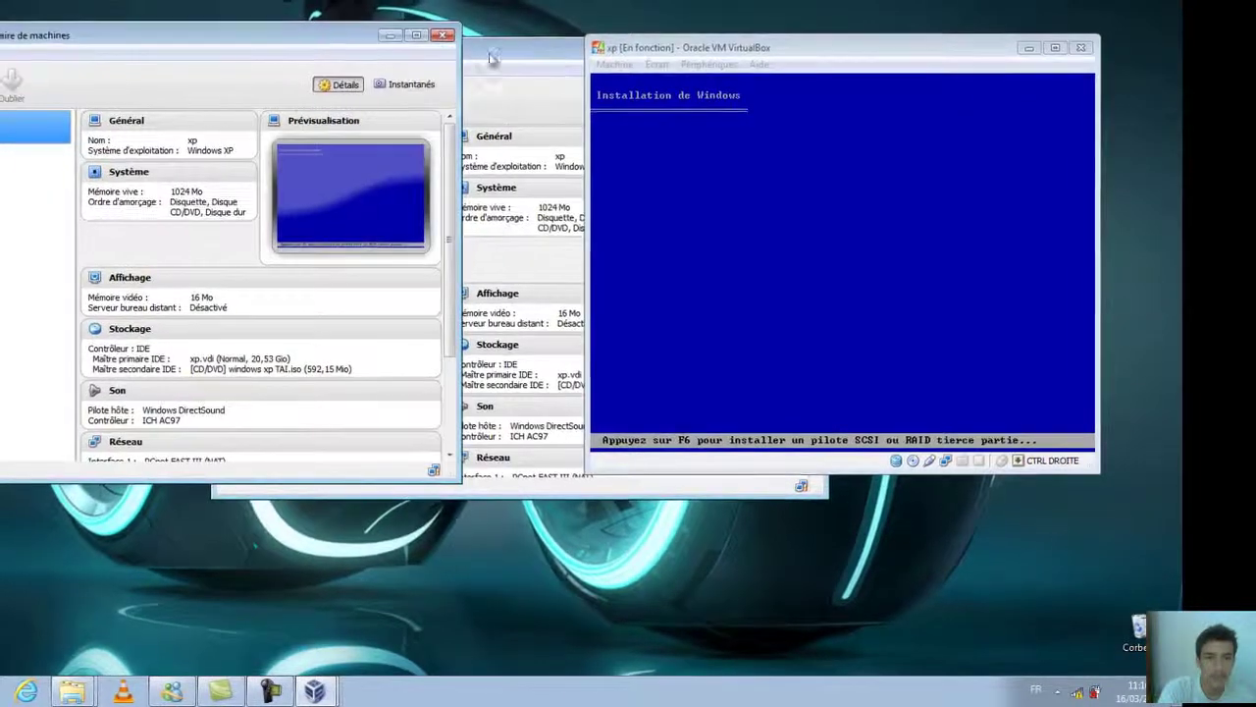
left_click(391, 39)
left_click(552, 55)
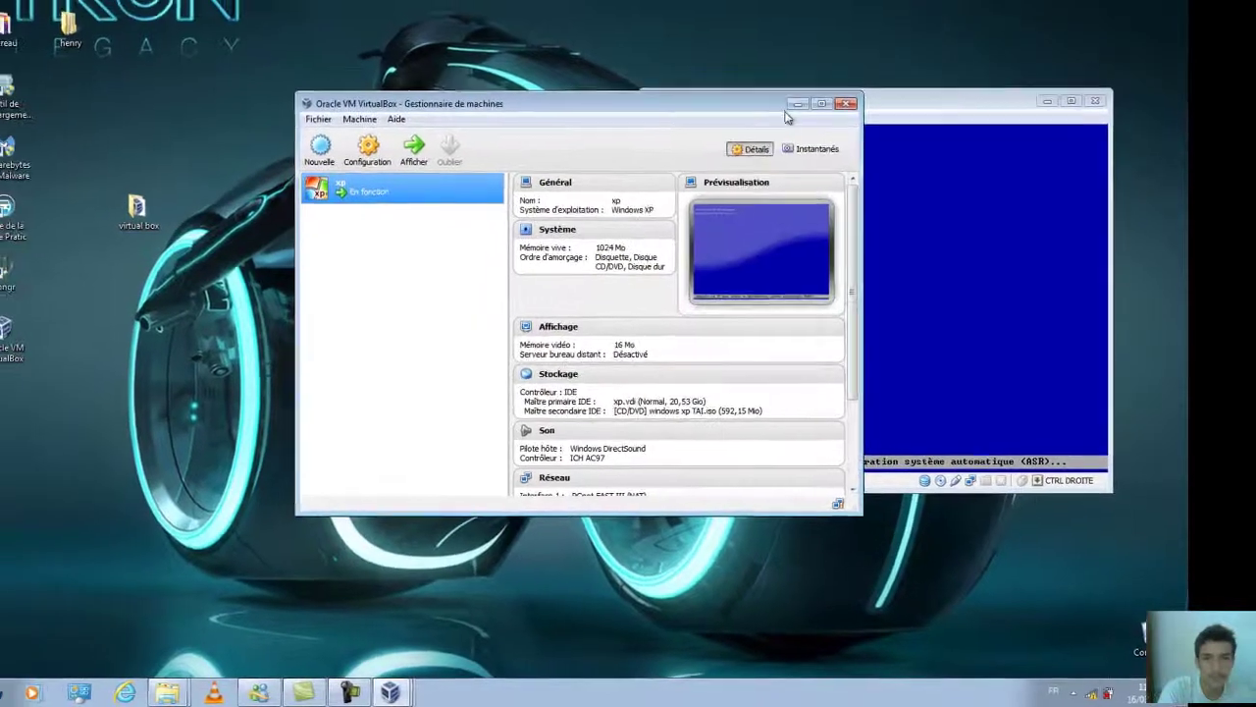
left_click(784, 85)
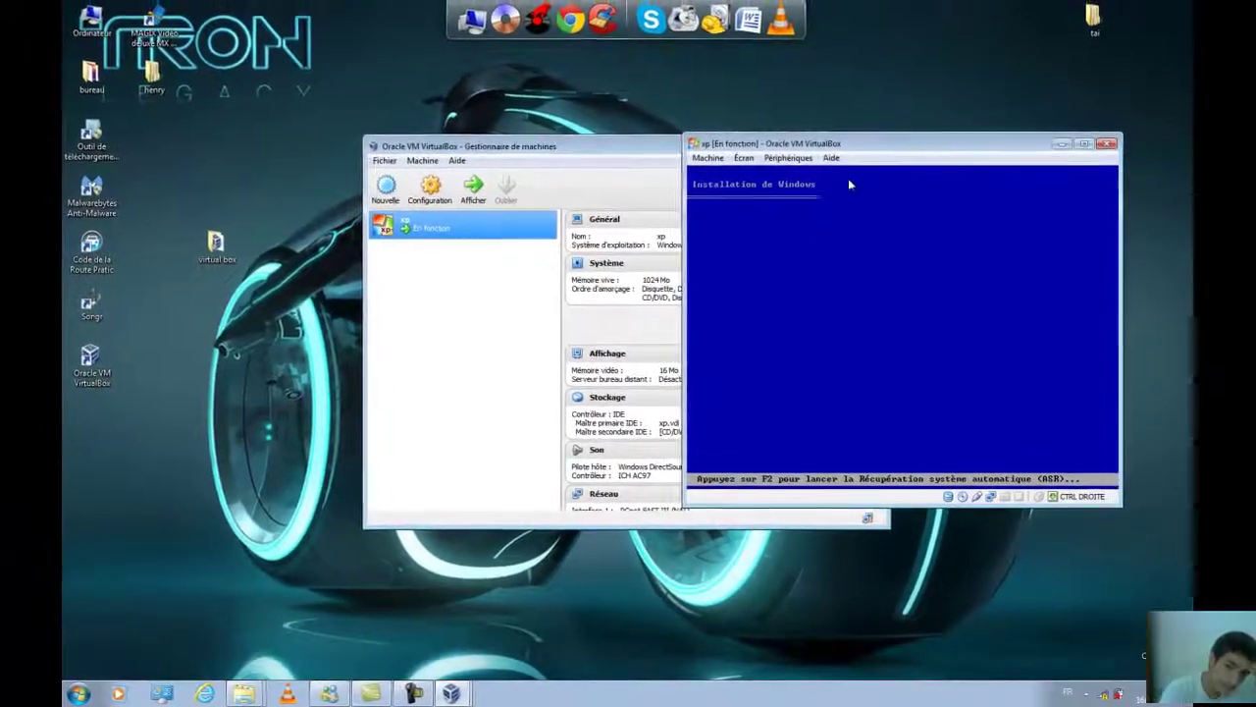
left_click(587, 164)
left_click(831, 149)
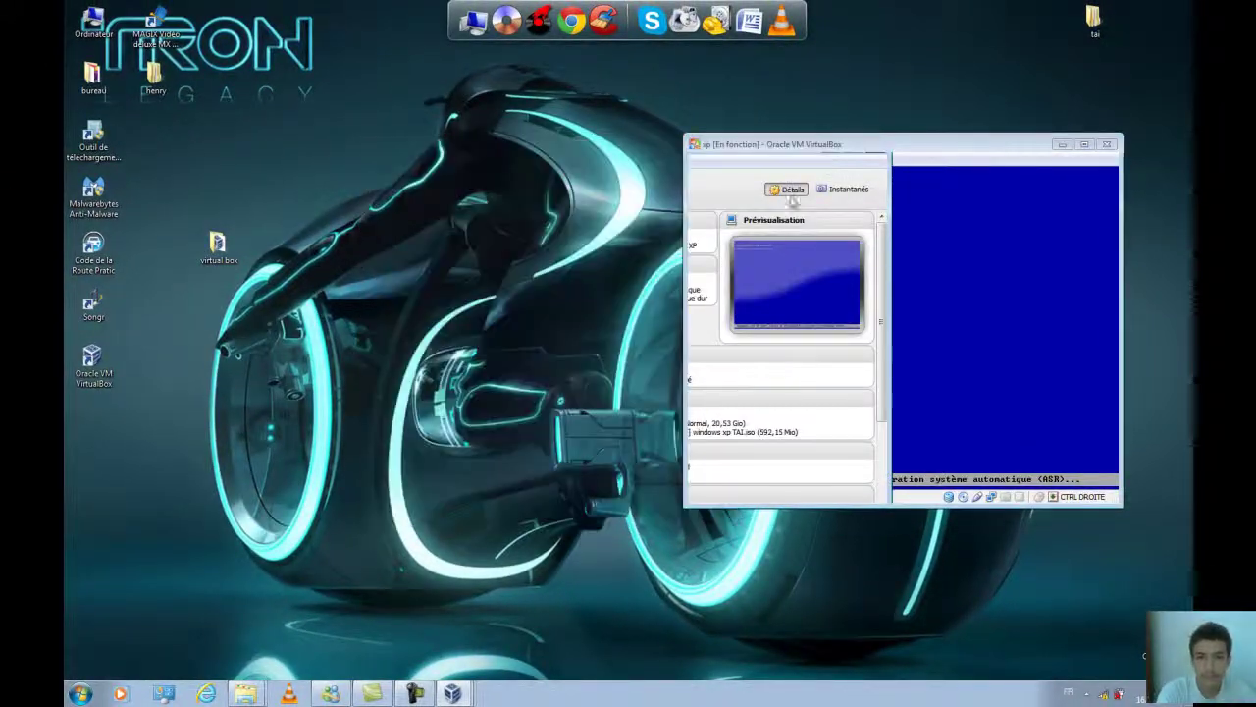
- Accept the Windows XP licence and install on the 21023 Mo unpartitioned space, formatted with the quick NTFS option
left_click_drag(850, 149, 746, 148)
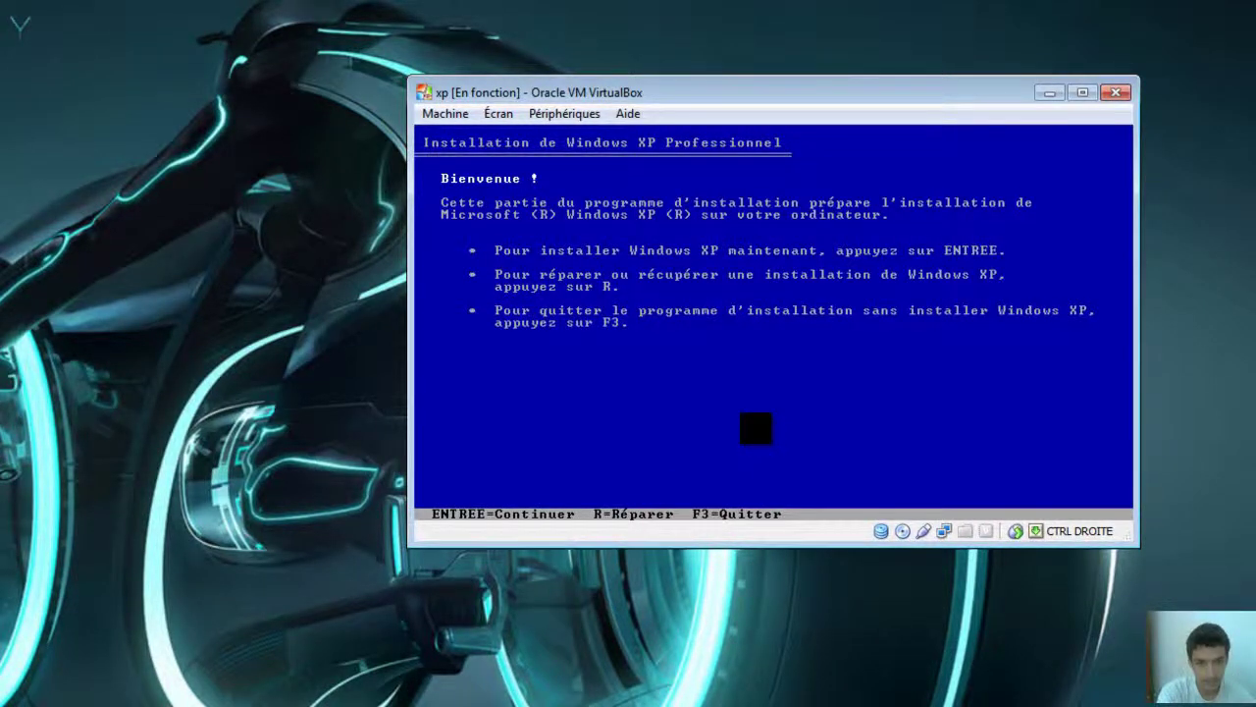
key("Return")
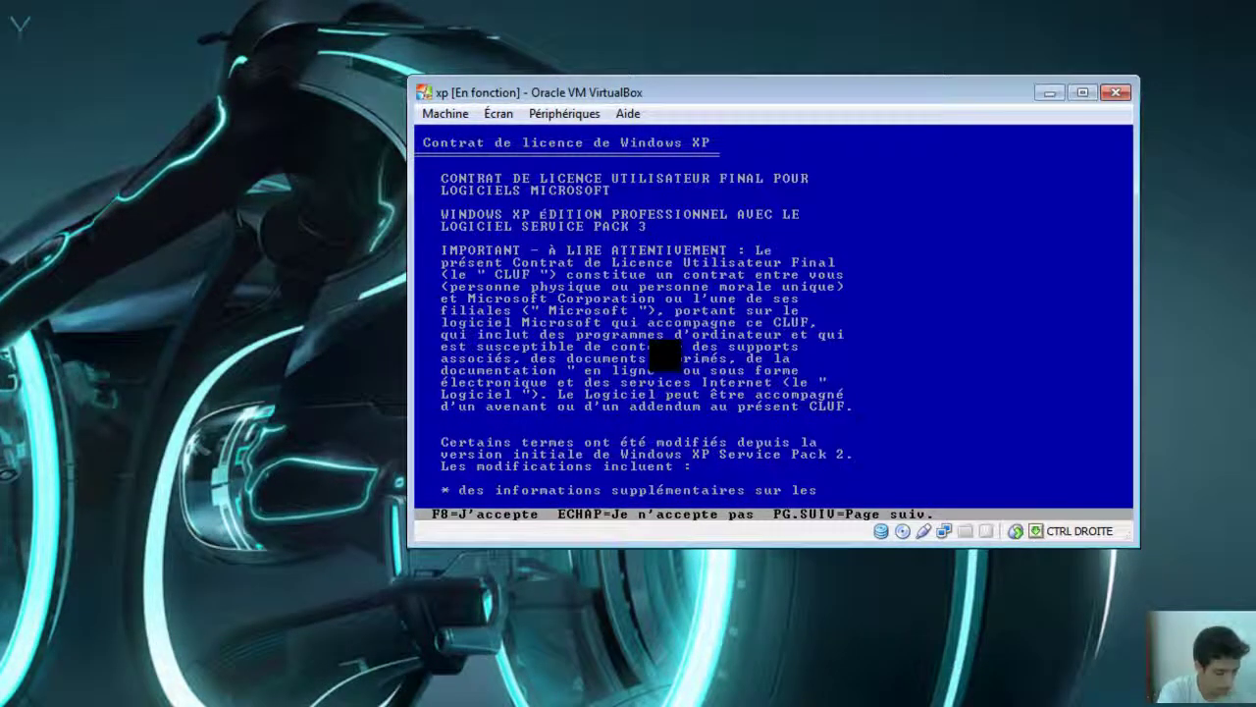
key("F8")
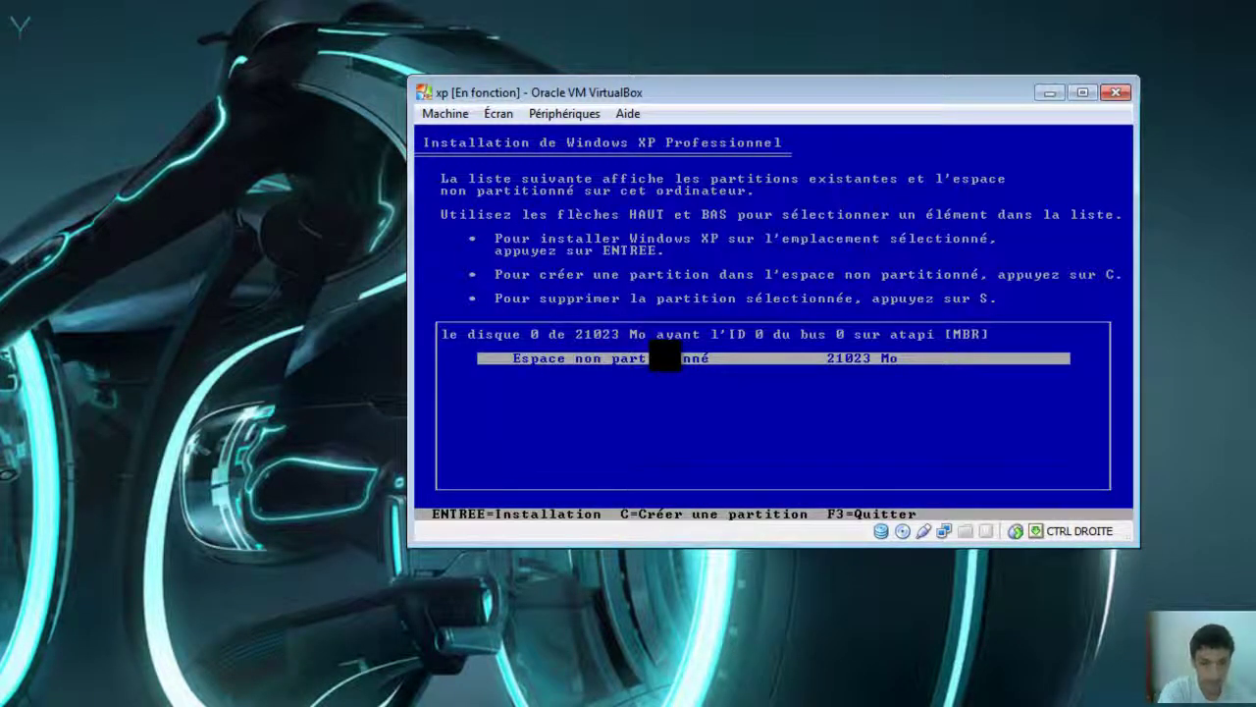
key("Return")
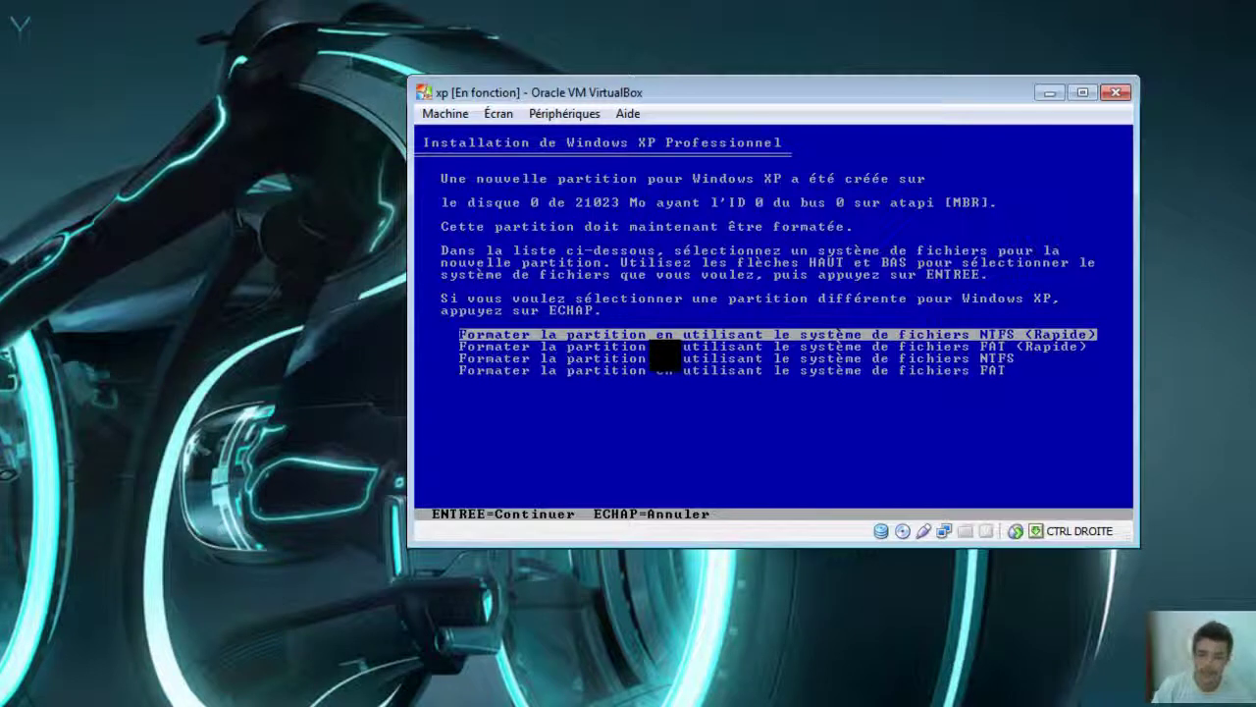
key("Return")
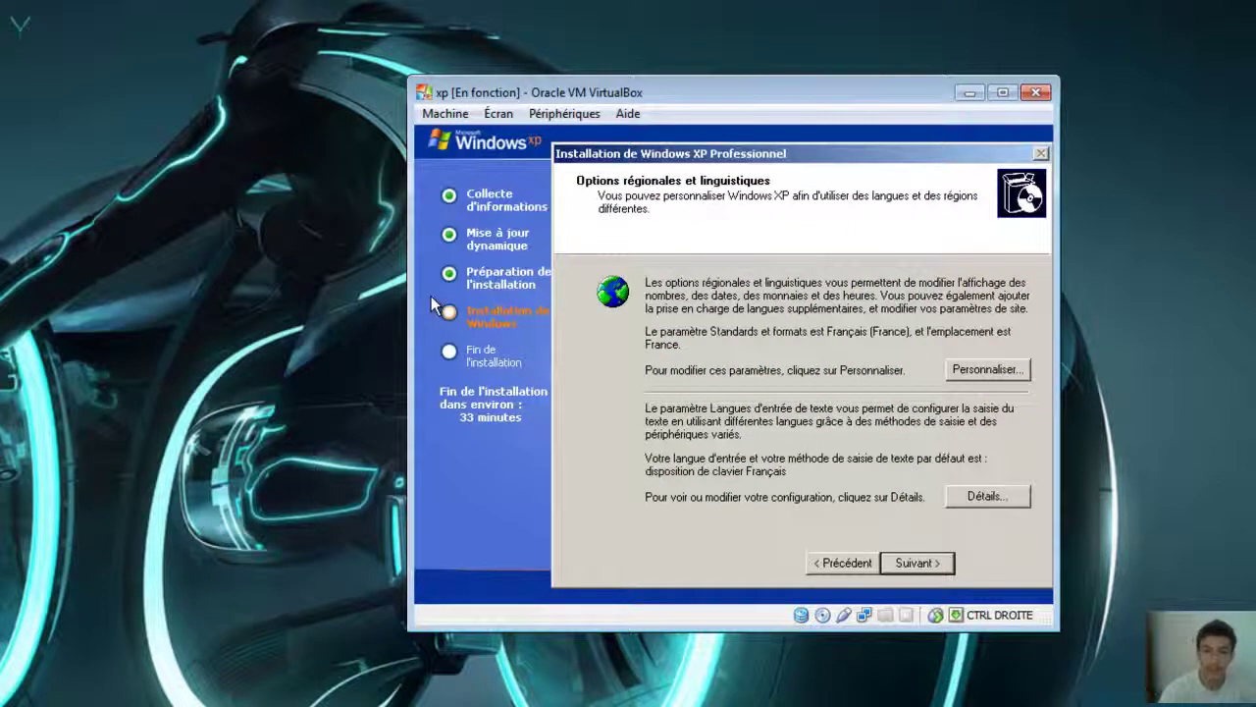
- Keep the default regional options, personalize the installation with the name admin, and continue without a product key
left_click(925, 564)
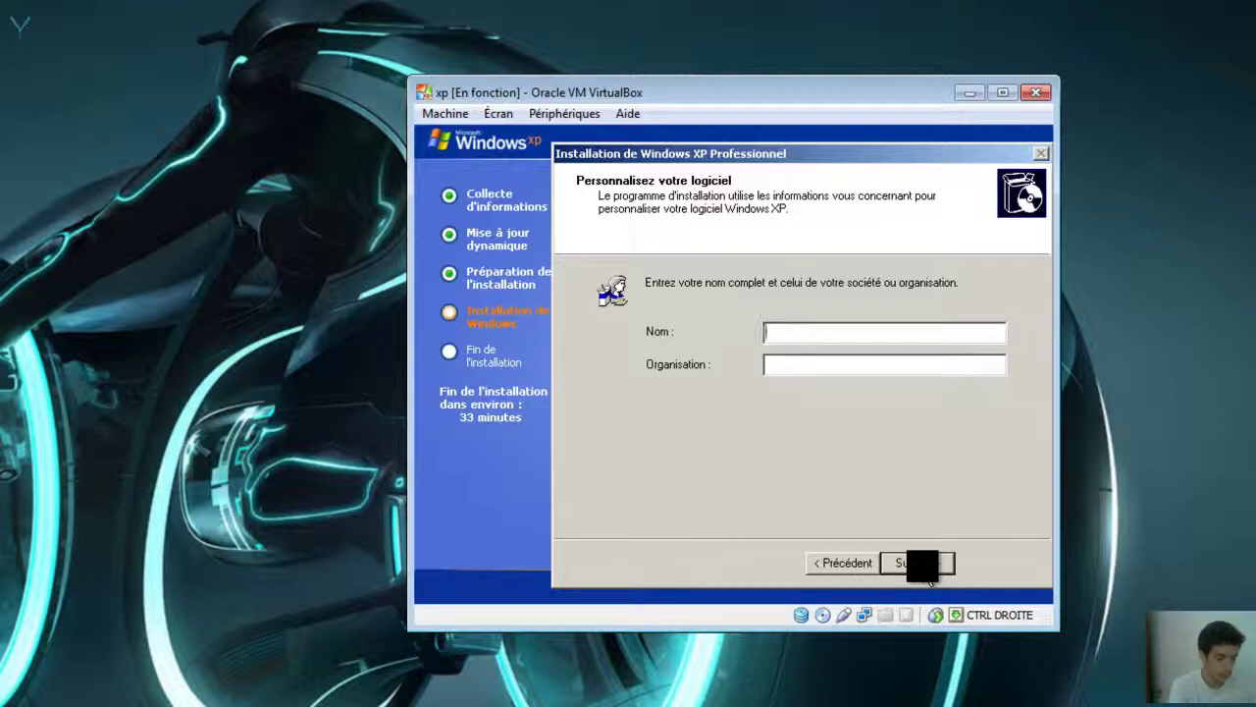
type("in")
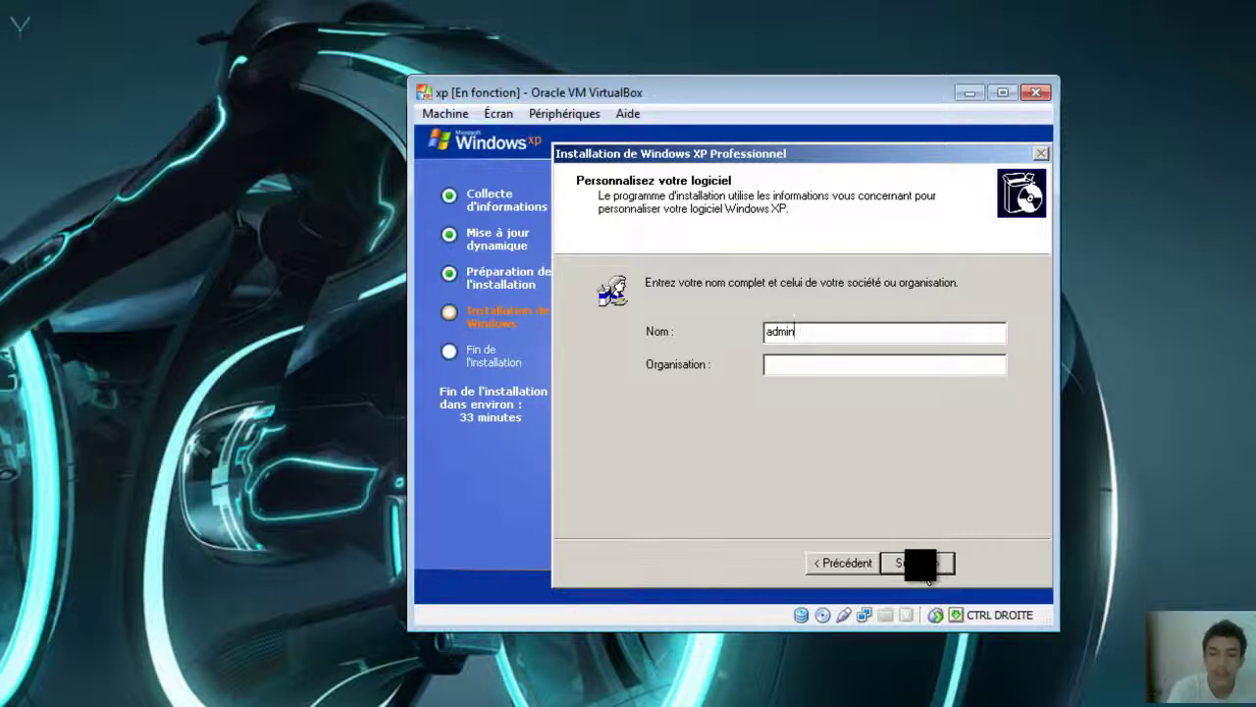
left_click(925, 567)
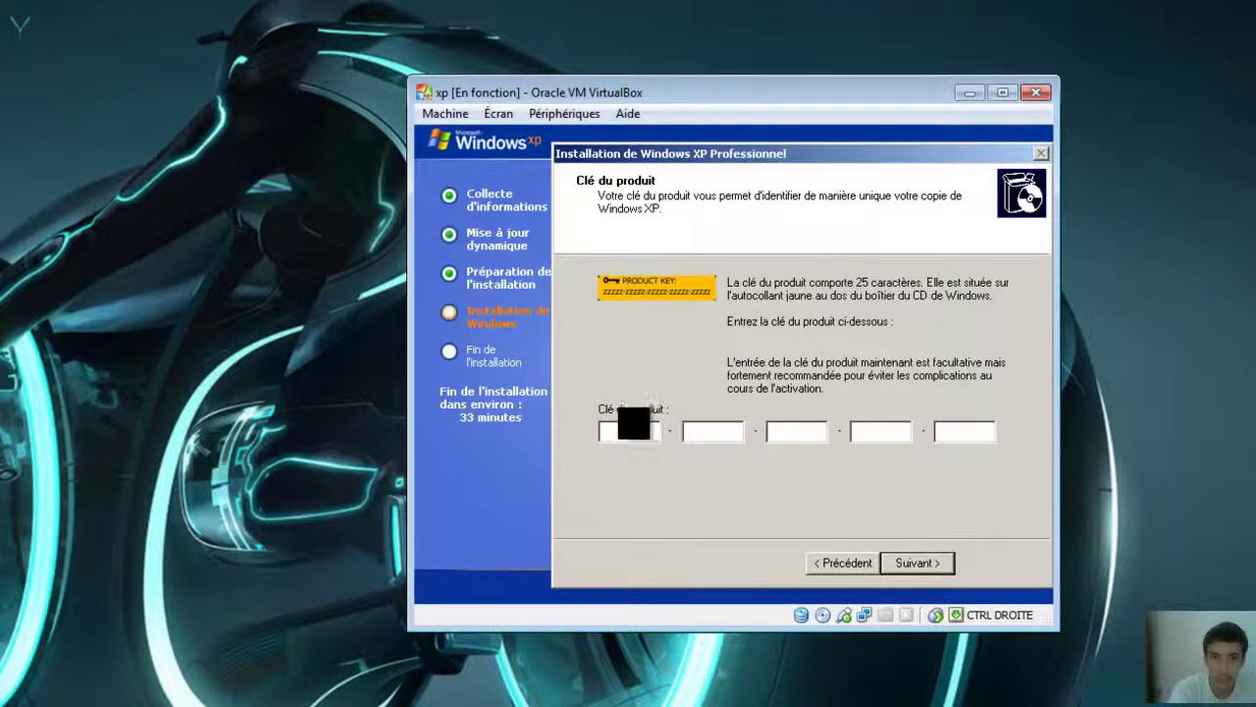
left_click(923, 563)
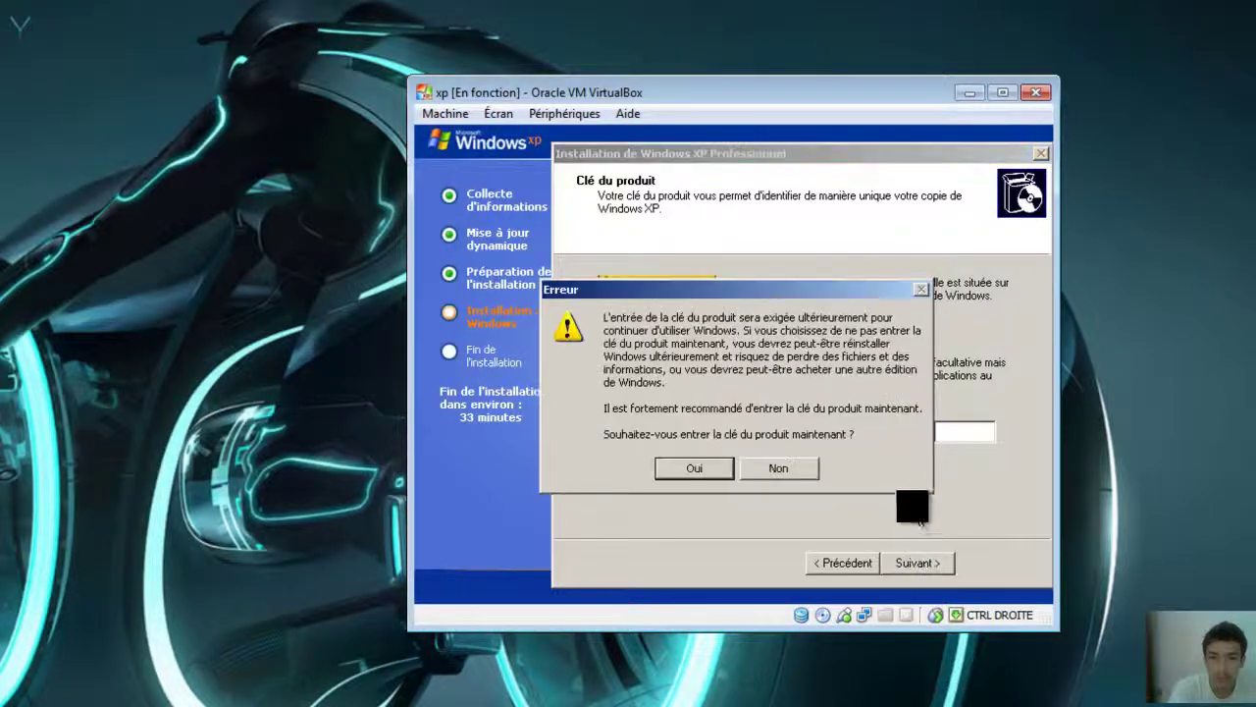
left_click(785, 468)
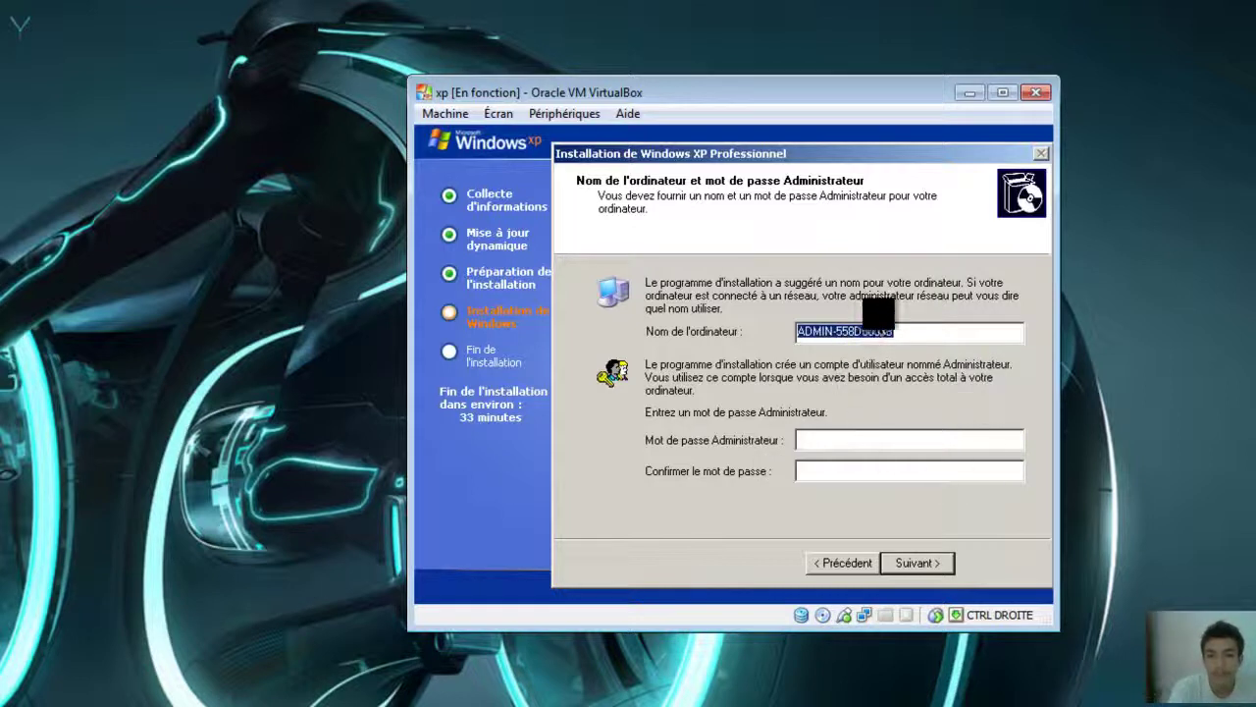
- Keep the suggested computer name and continue with both Administrator password fields left blank
left_click(914, 331)
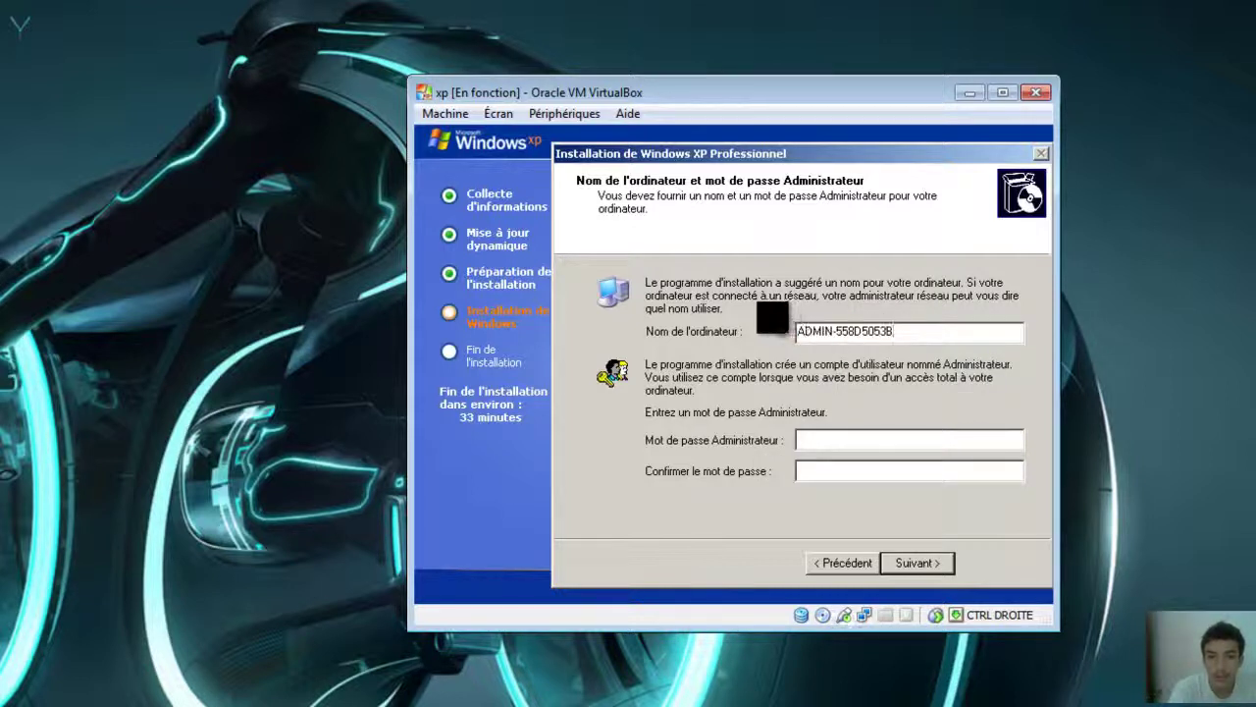
left_click(836, 442)
left_click(828, 471)
left_click(824, 445)
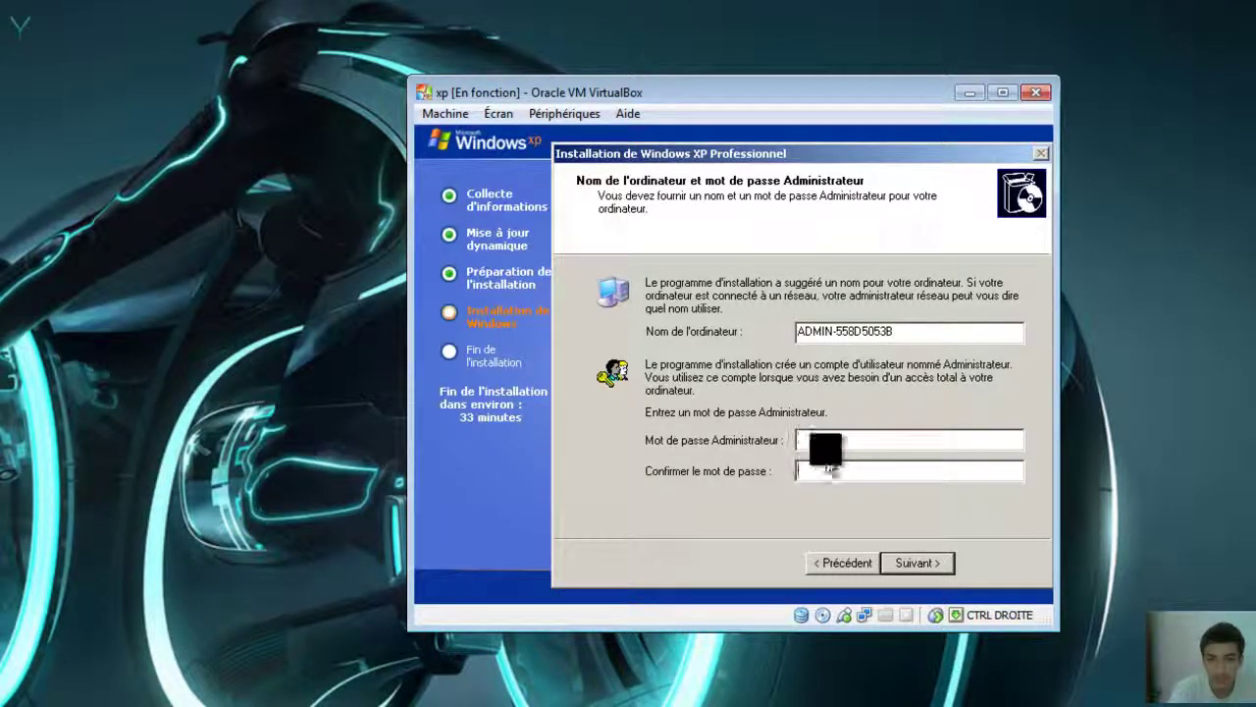
left_click(921, 566)
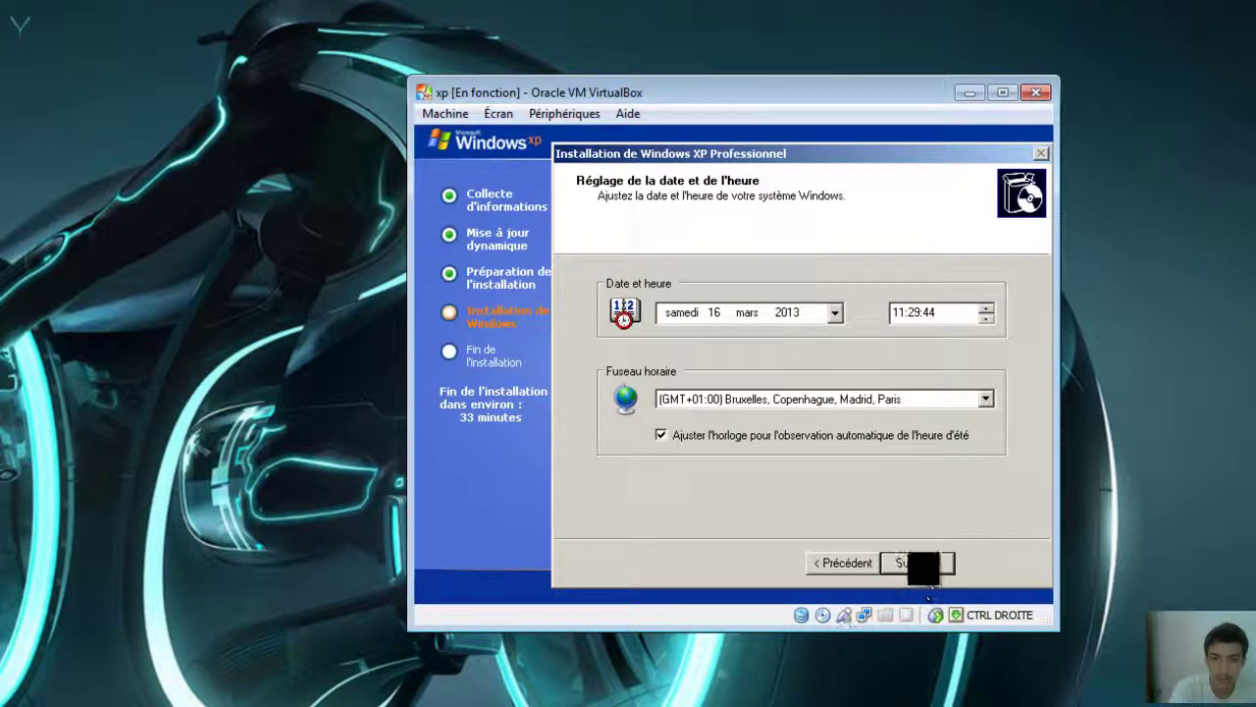
- Set the time zone to (GMT-03:00) Buenos Aires, Georgetown and continue with the current date and time
left_click(987, 399)
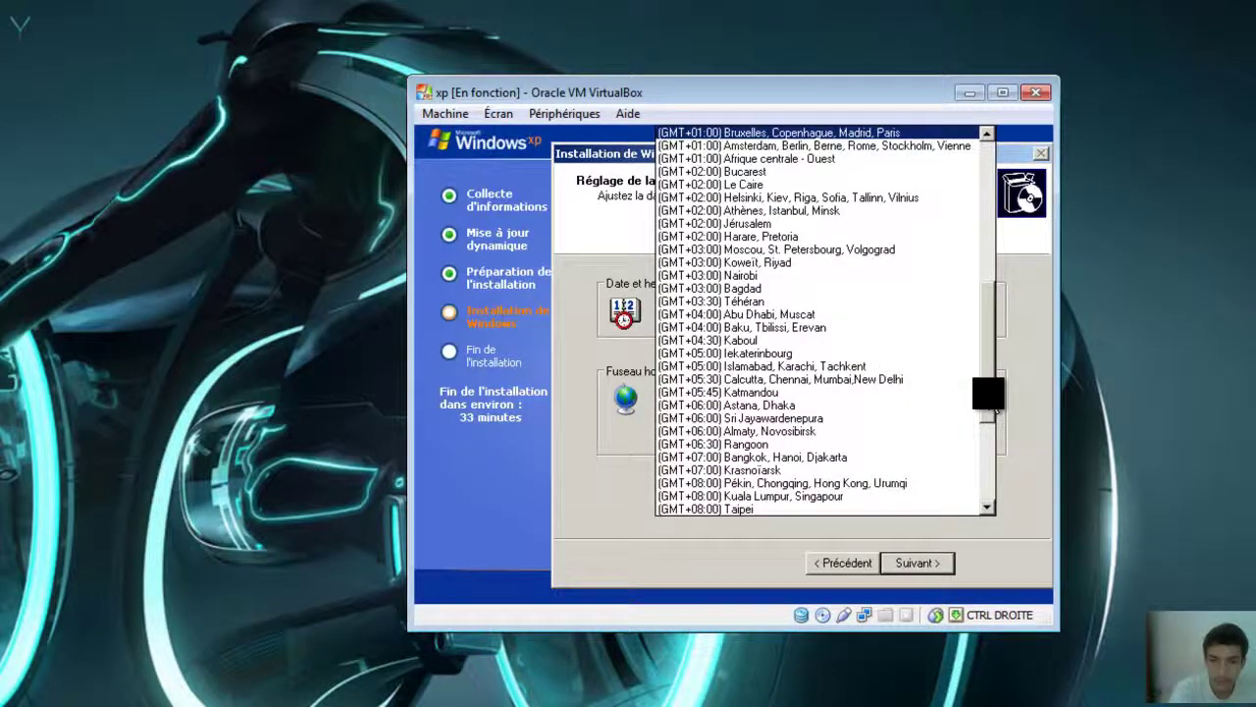
scroll(977, 525, "down", 5)
scroll(892, 364, "up", 12)
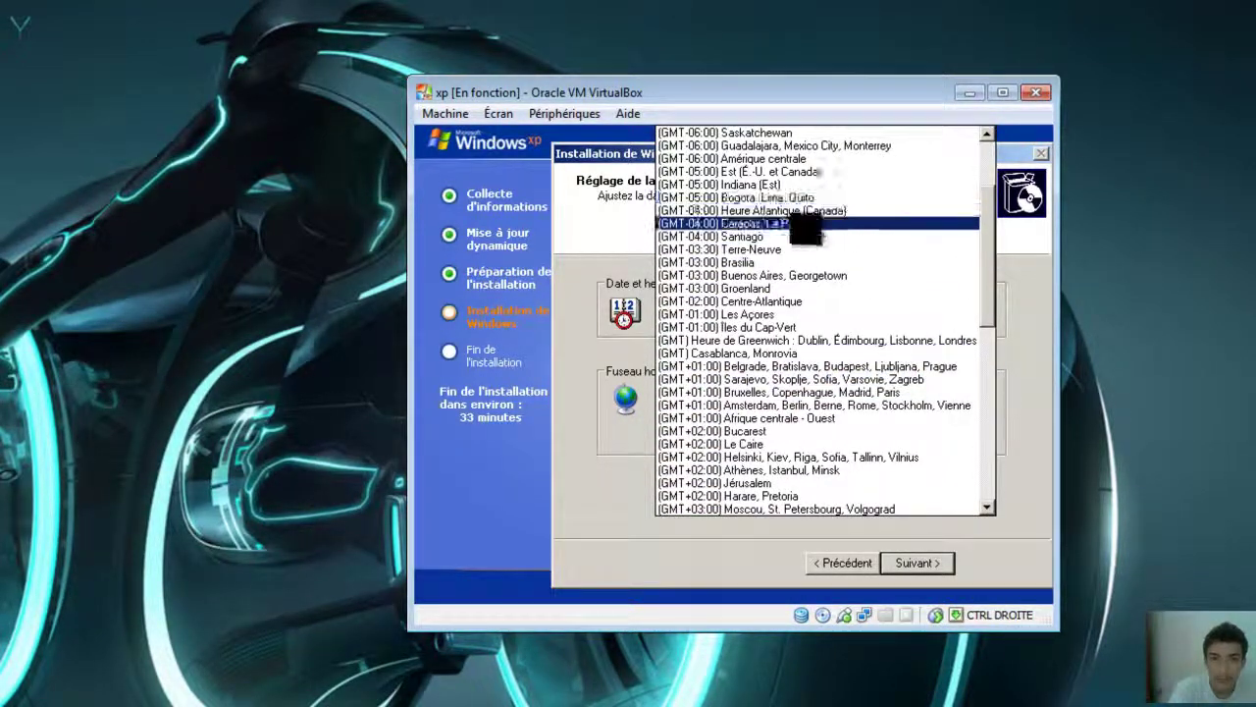
left_click(793, 277)
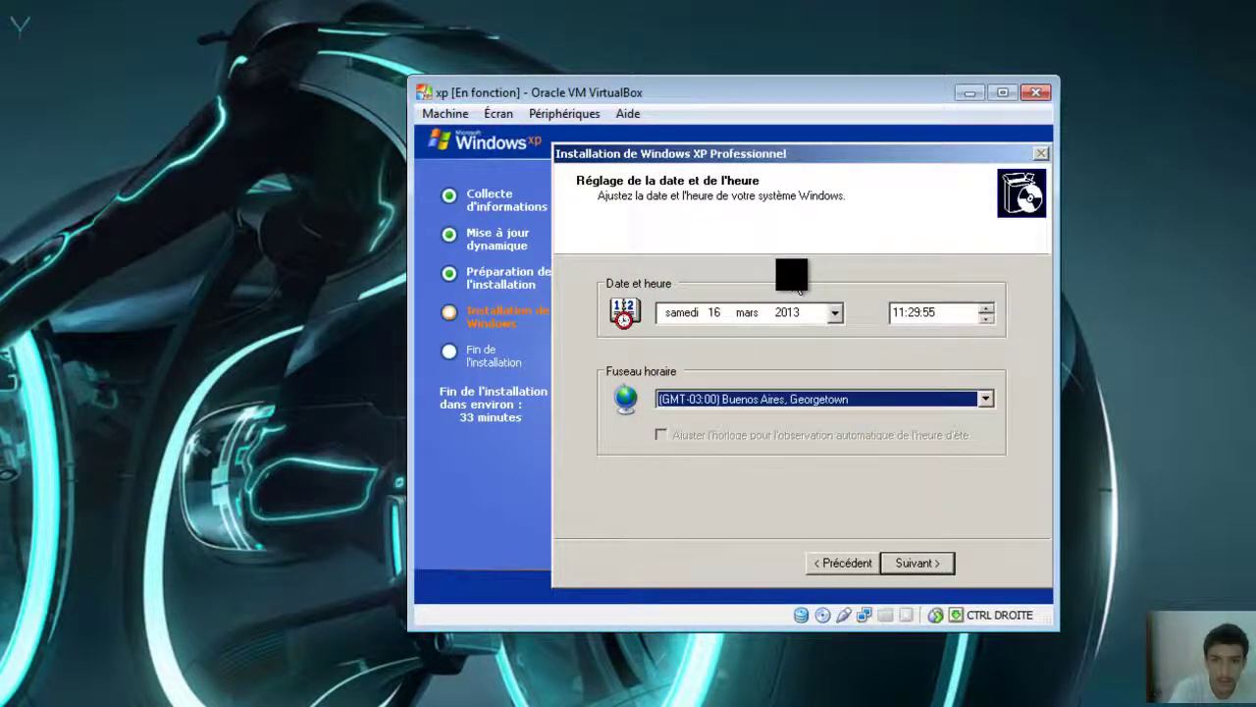
left_click(919, 562)
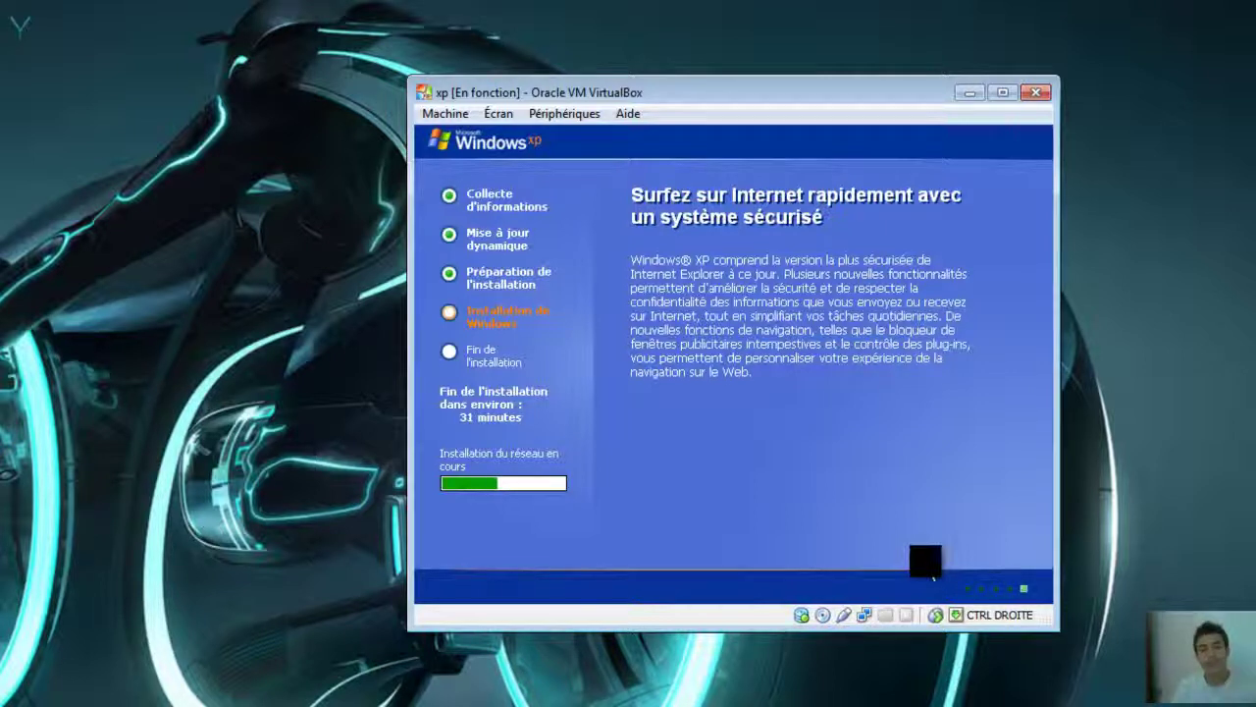
- Continue with the default network settings and keep the computer in the WORKGROUP workgroup
key("Control_R")
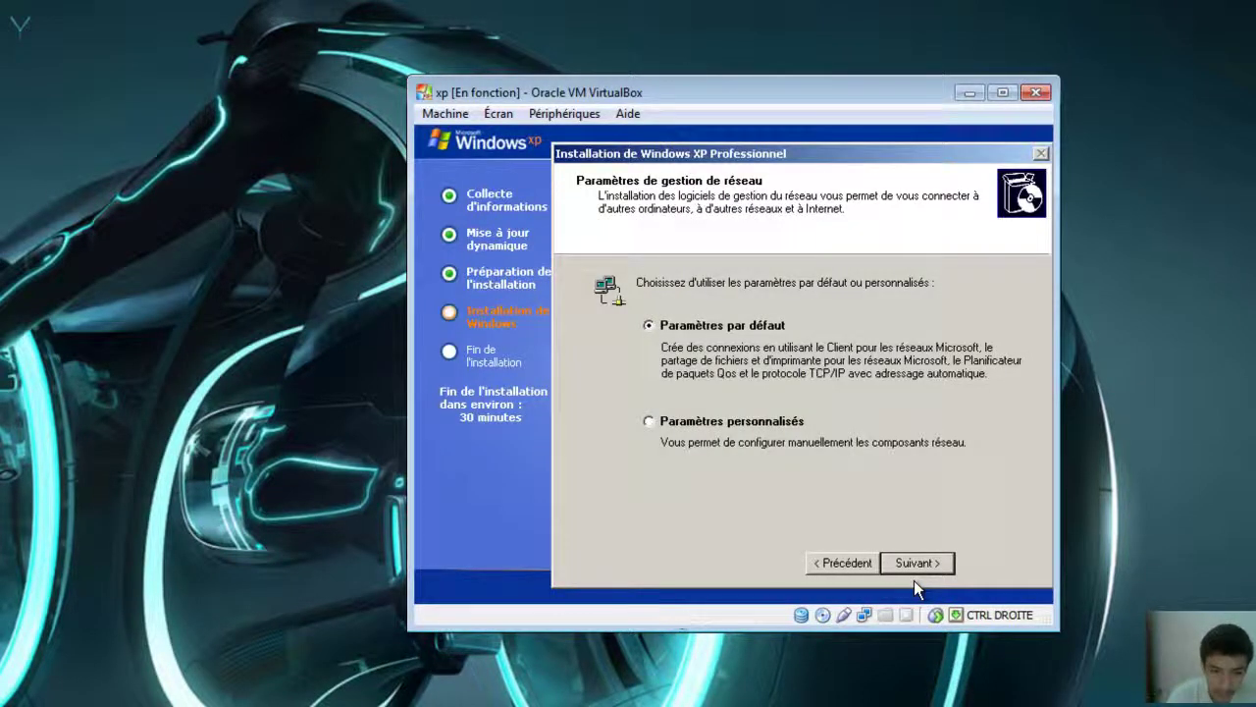
key("Control_R")
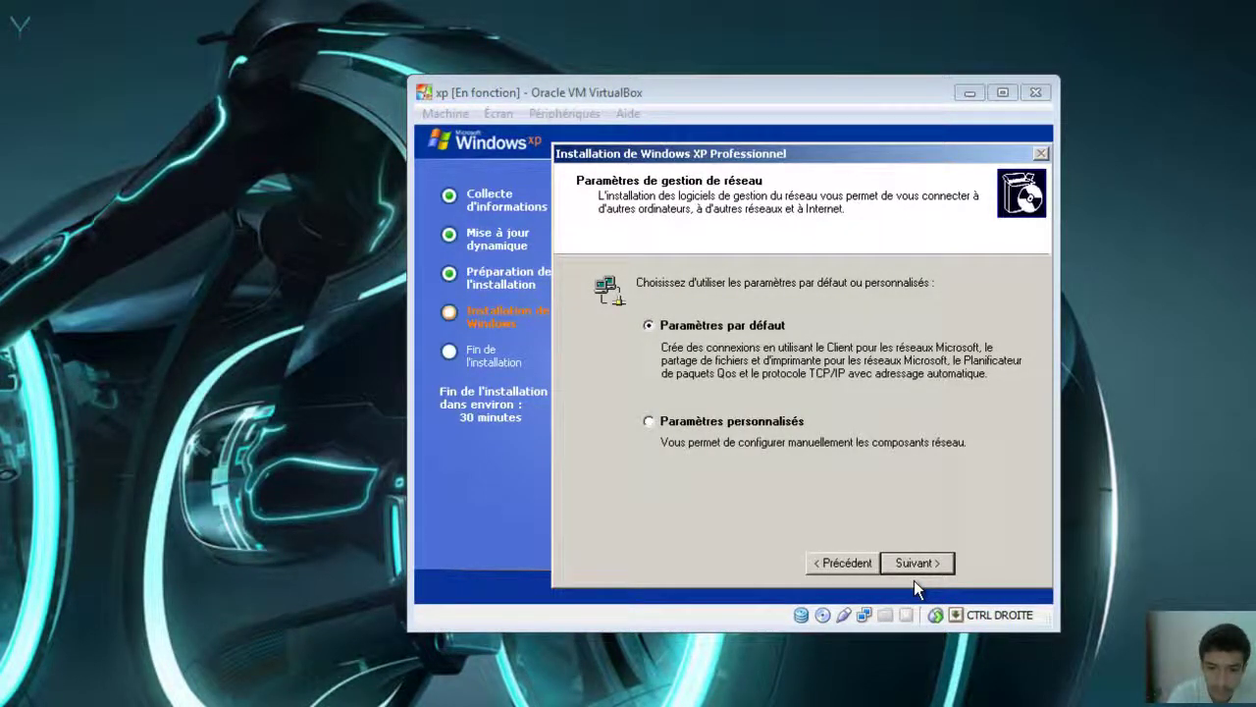
left_click(914, 580)
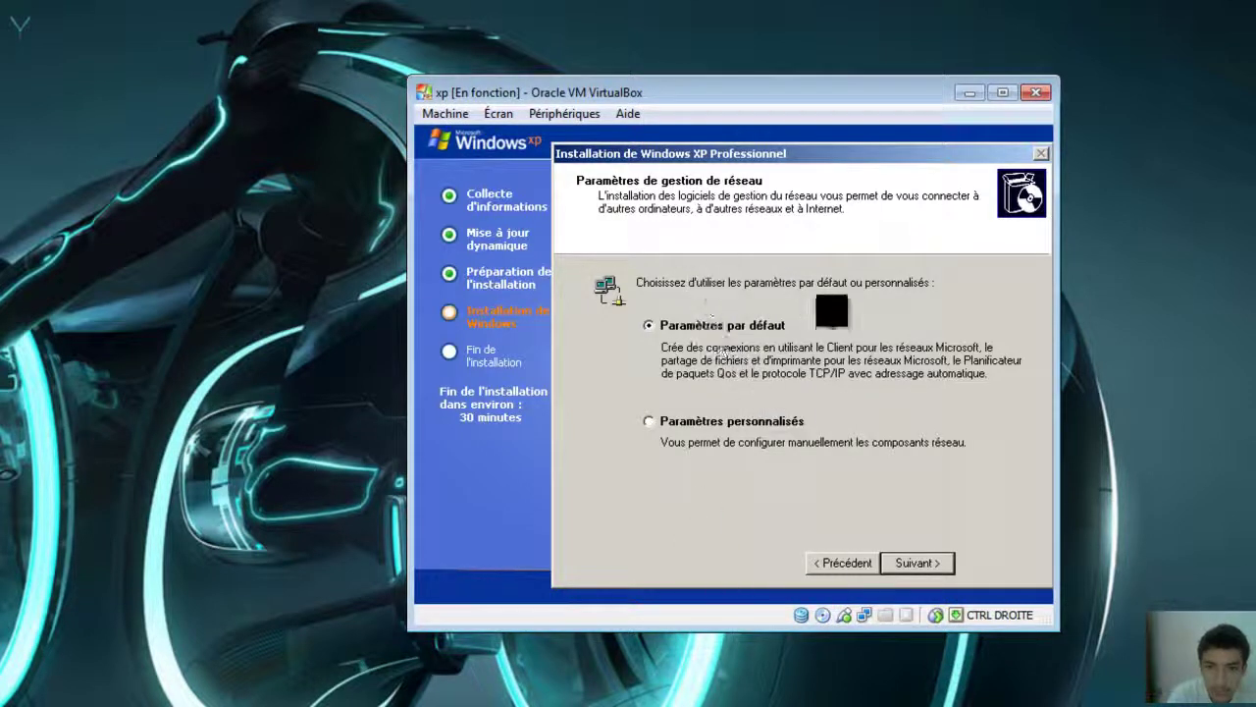
left_click(912, 560)
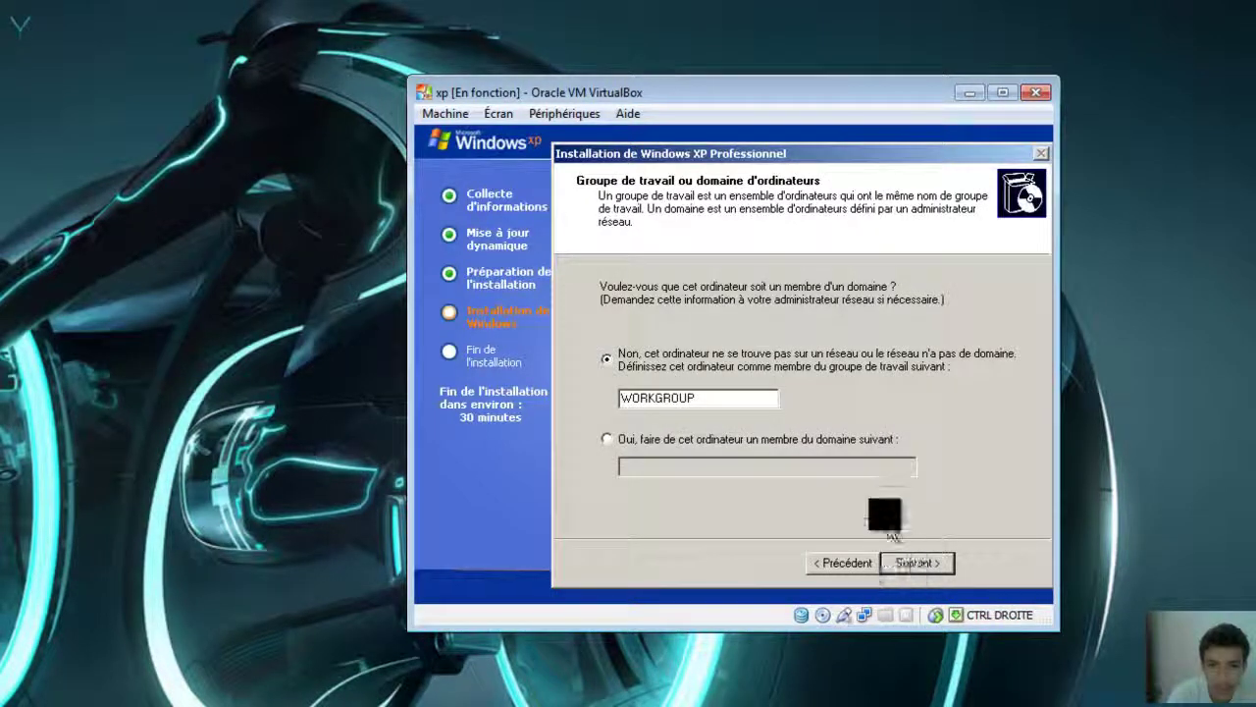
left_click_drag(736, 396, 416, 397)
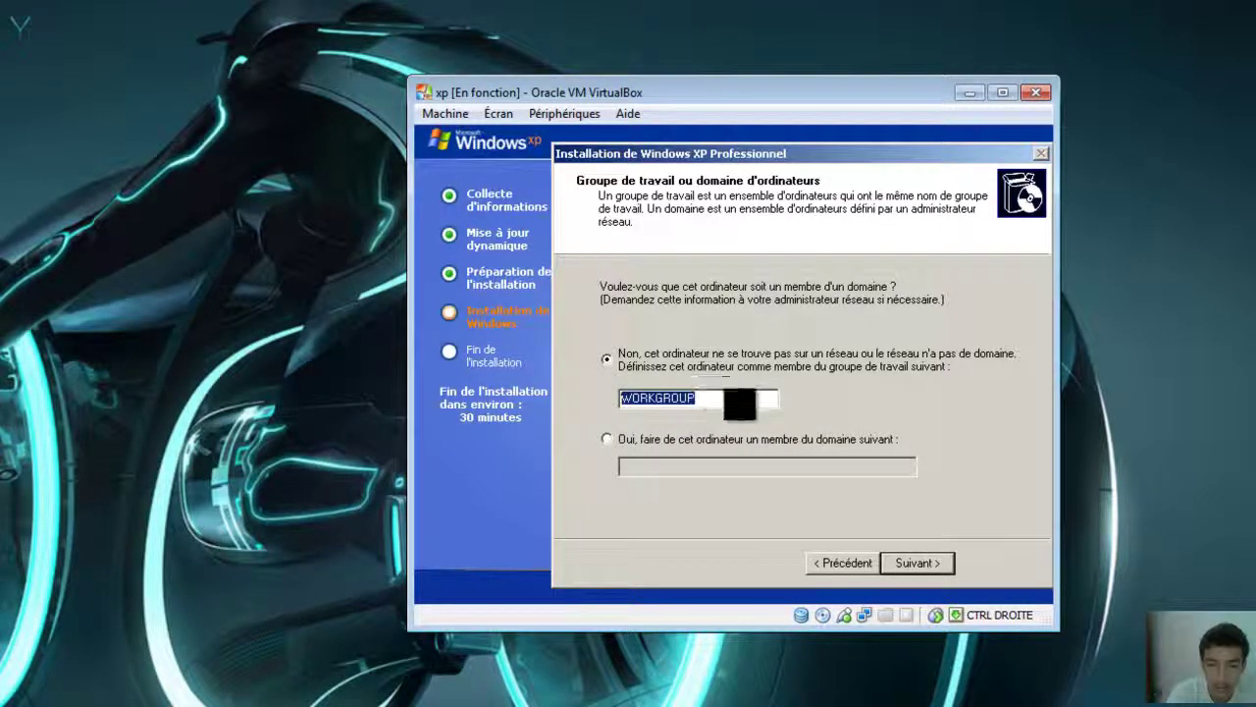
left_click(942, 562)
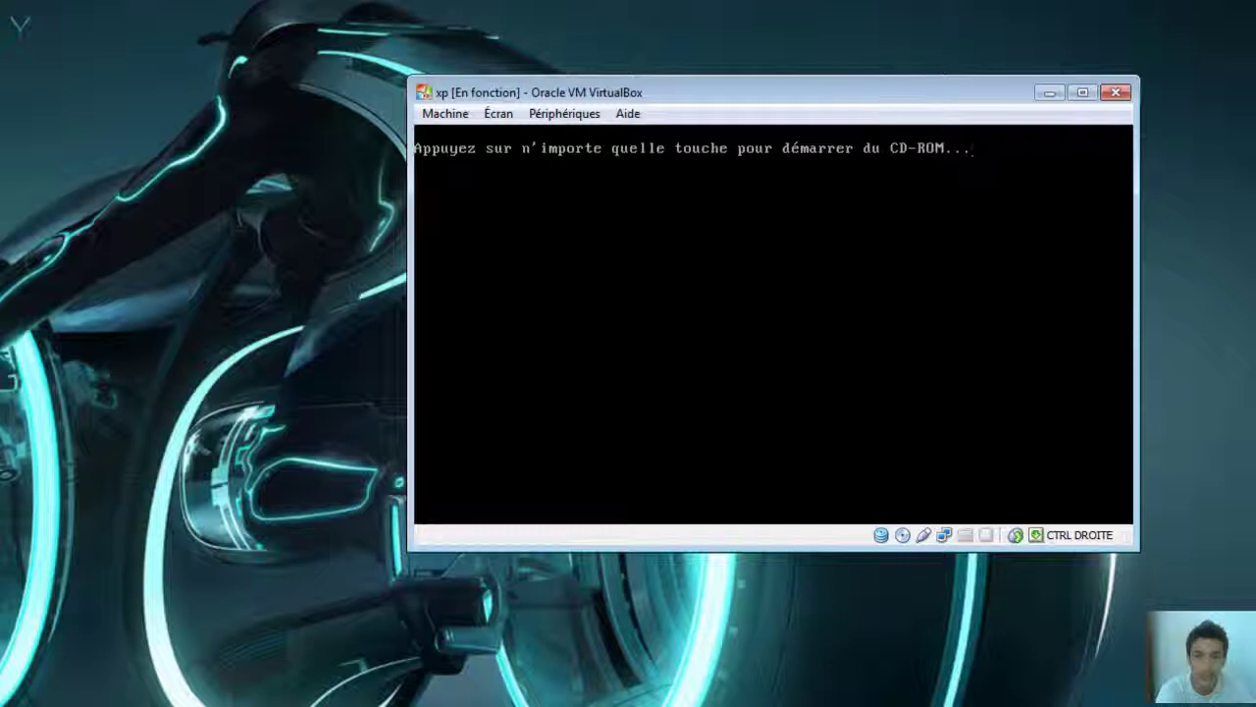
- Detach windows xp TAI.iso from the xp machine's virtual CD/DVD drive and check that no disc is selected
left_click(553, 116)
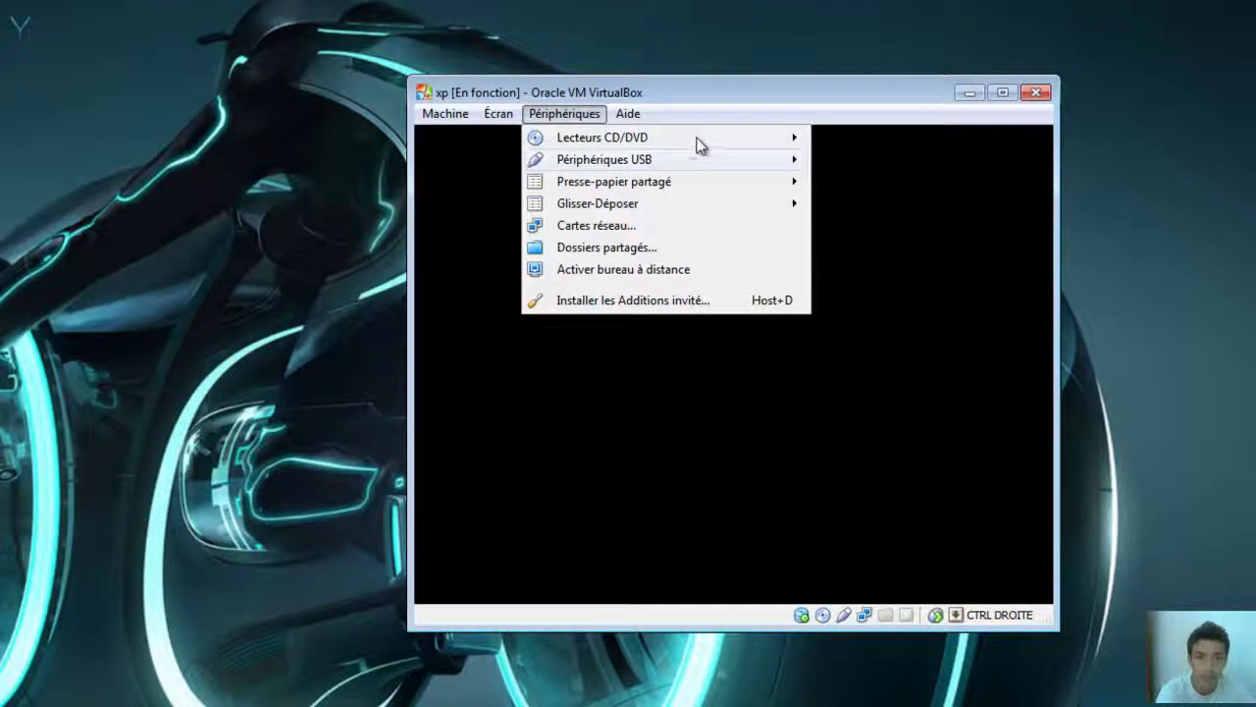
mouse_move(758, 144)
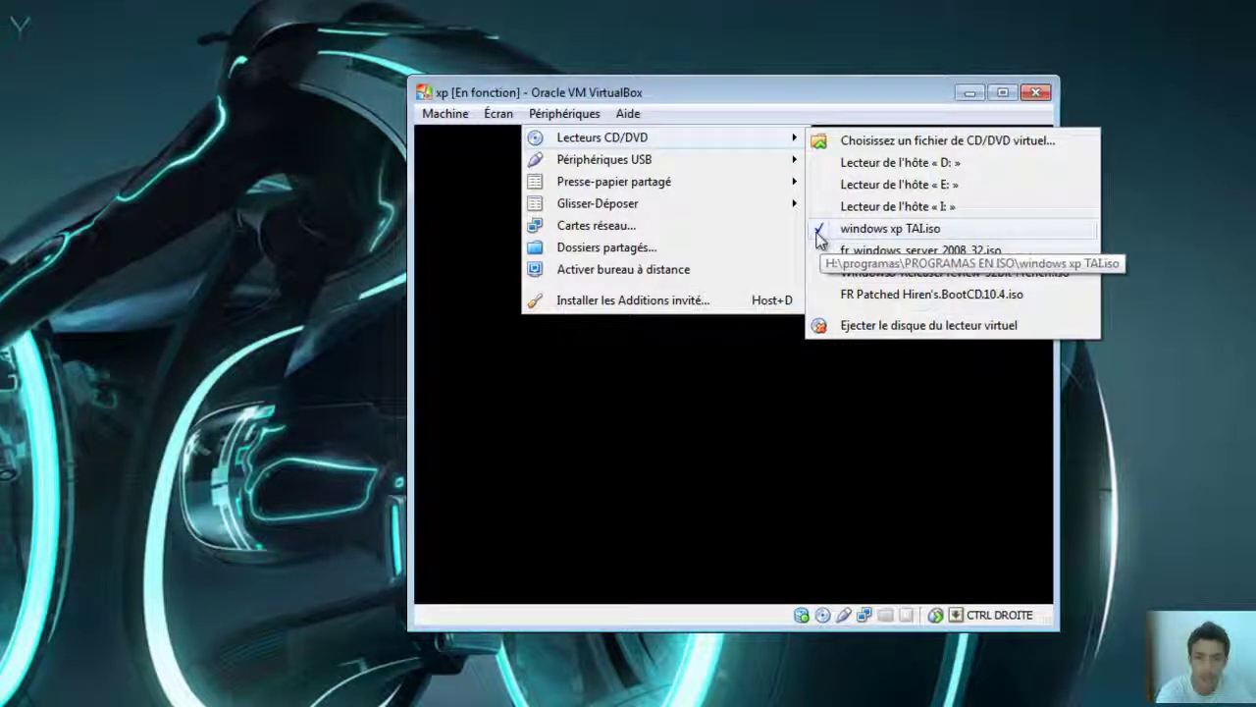
left_click(817, 236)
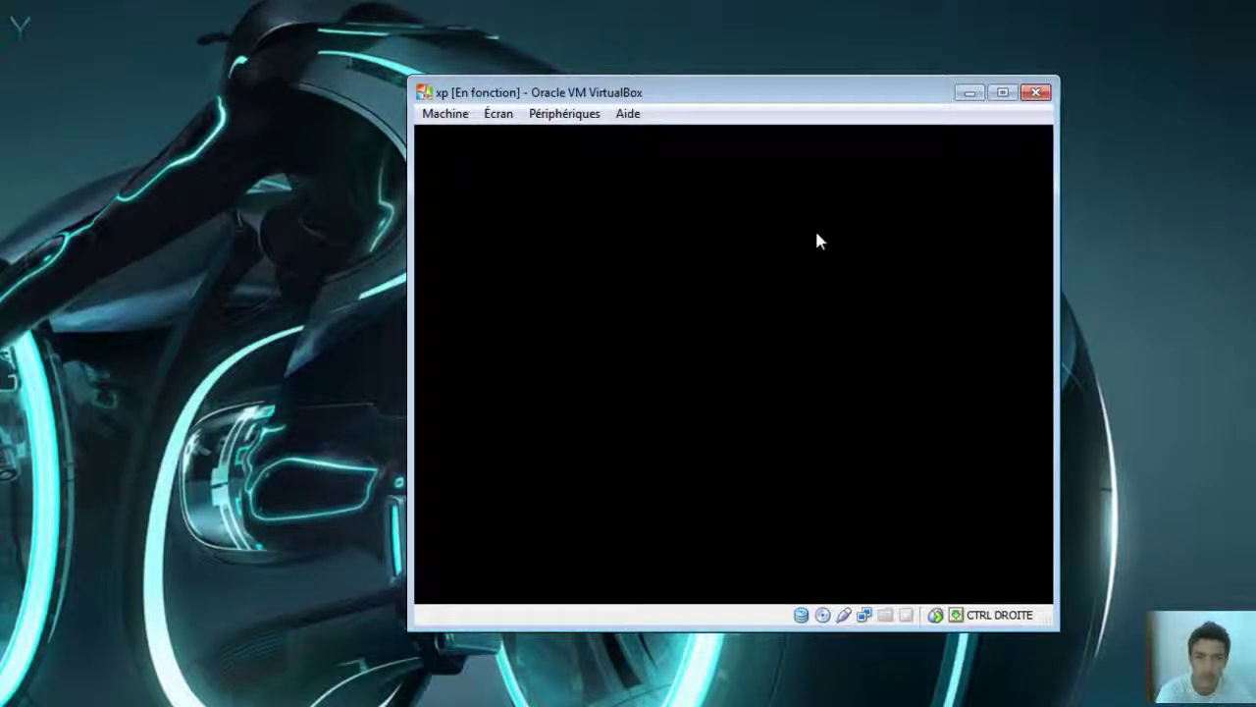
left_click(579, 118)
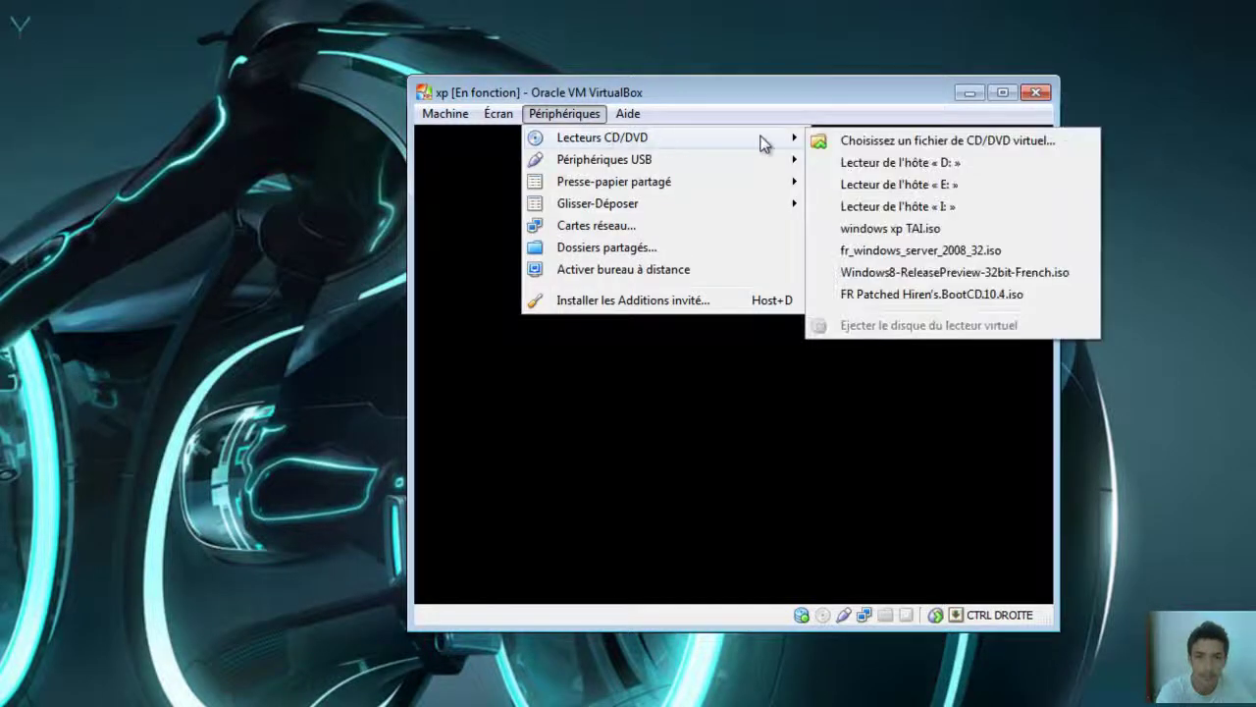
left_click(740, 95)
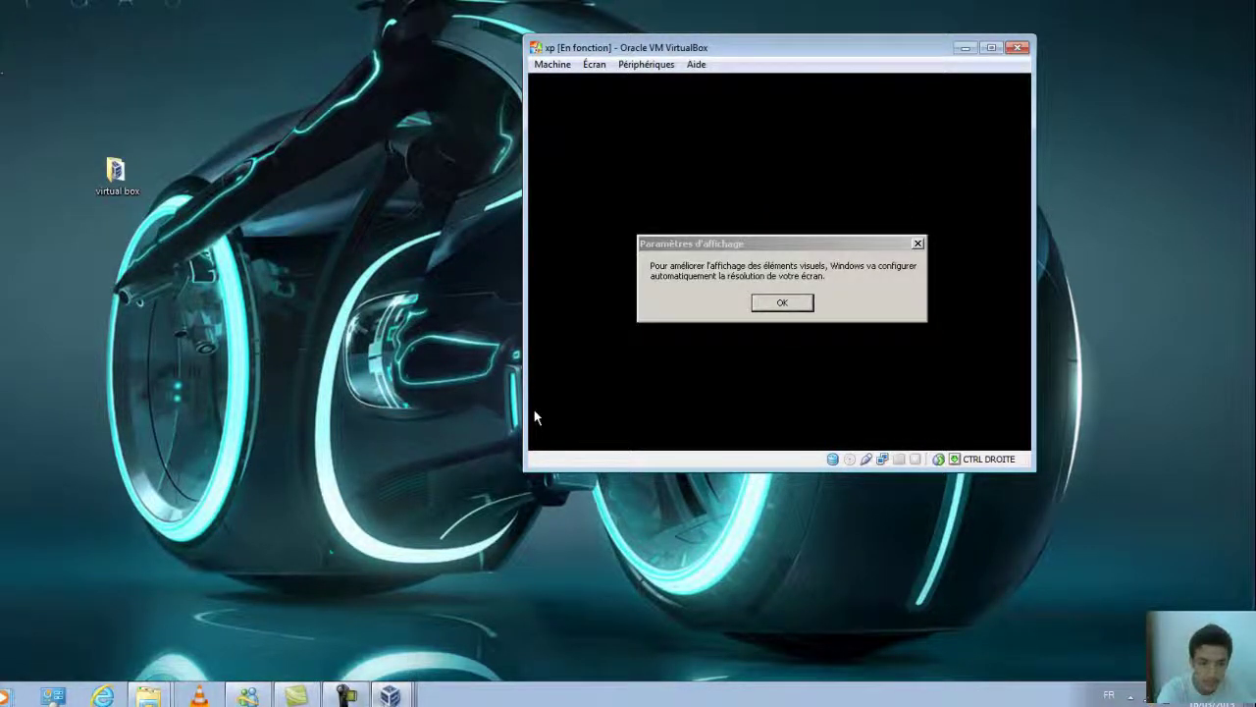
left_click(347, 698)
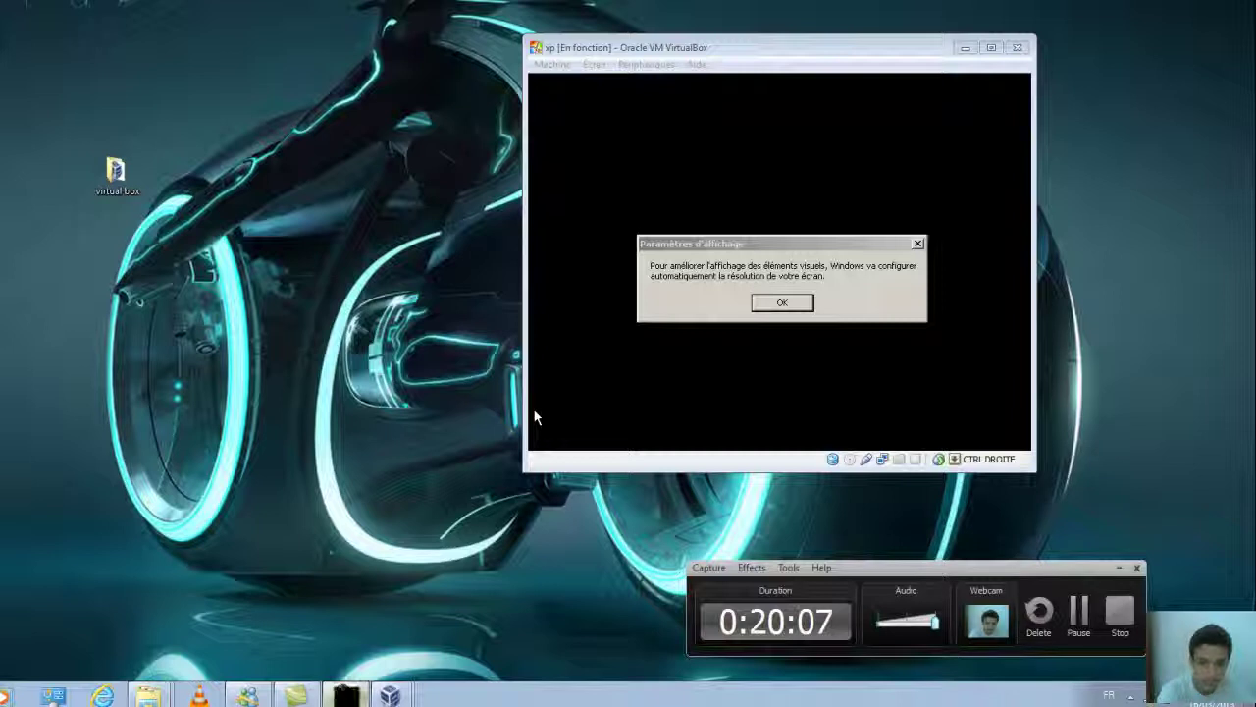
left_click(348, 698)
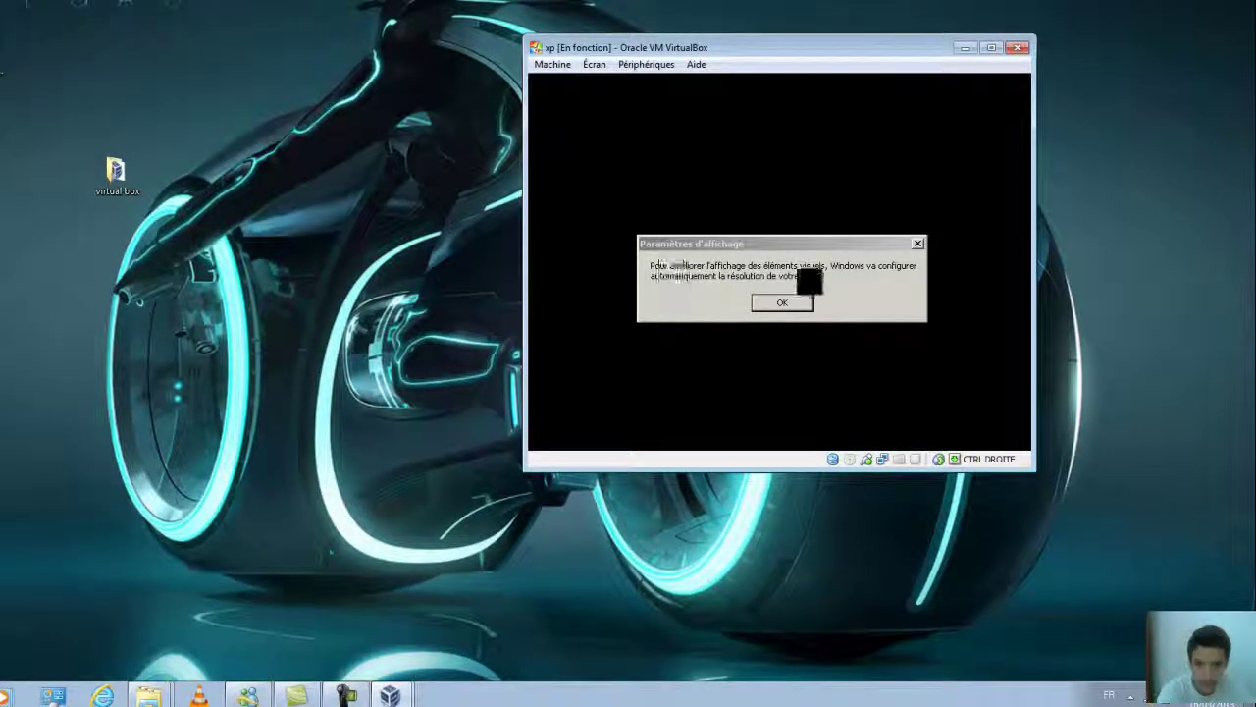
- Let Windows XP adjust the screen resolution automatically and confirm the new monitor settings
left_click(783, 302)
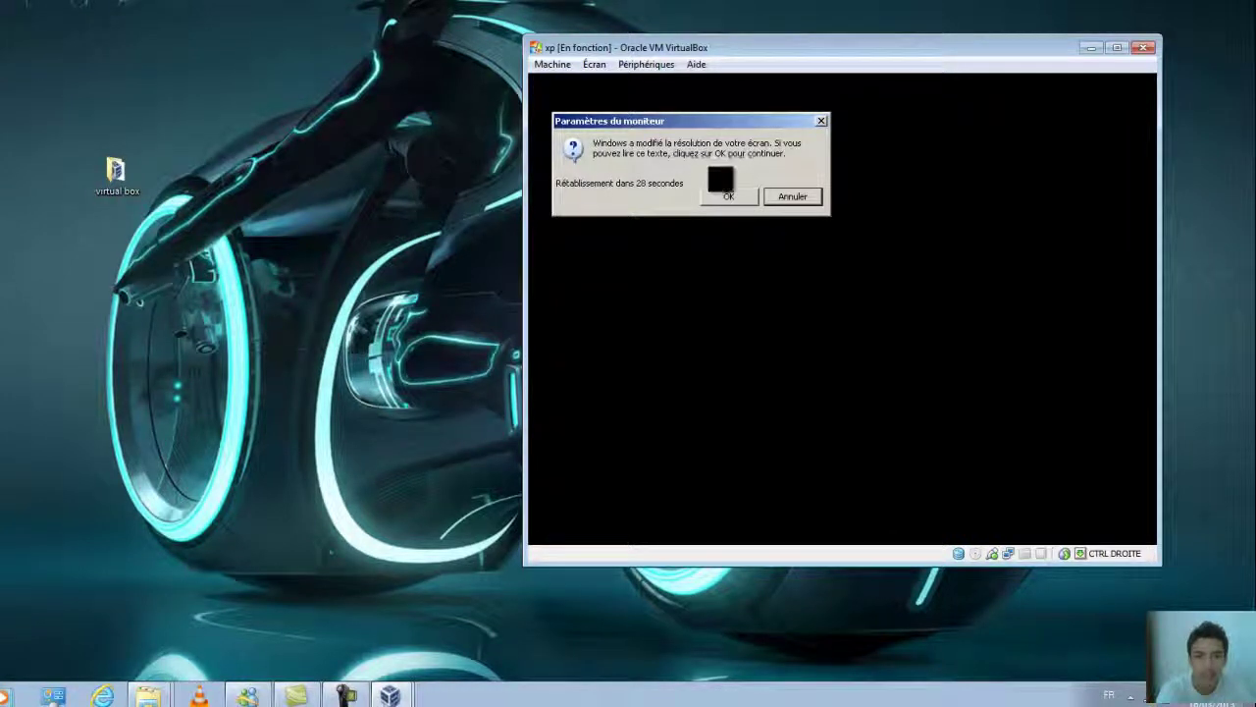
left_click(725, 198)
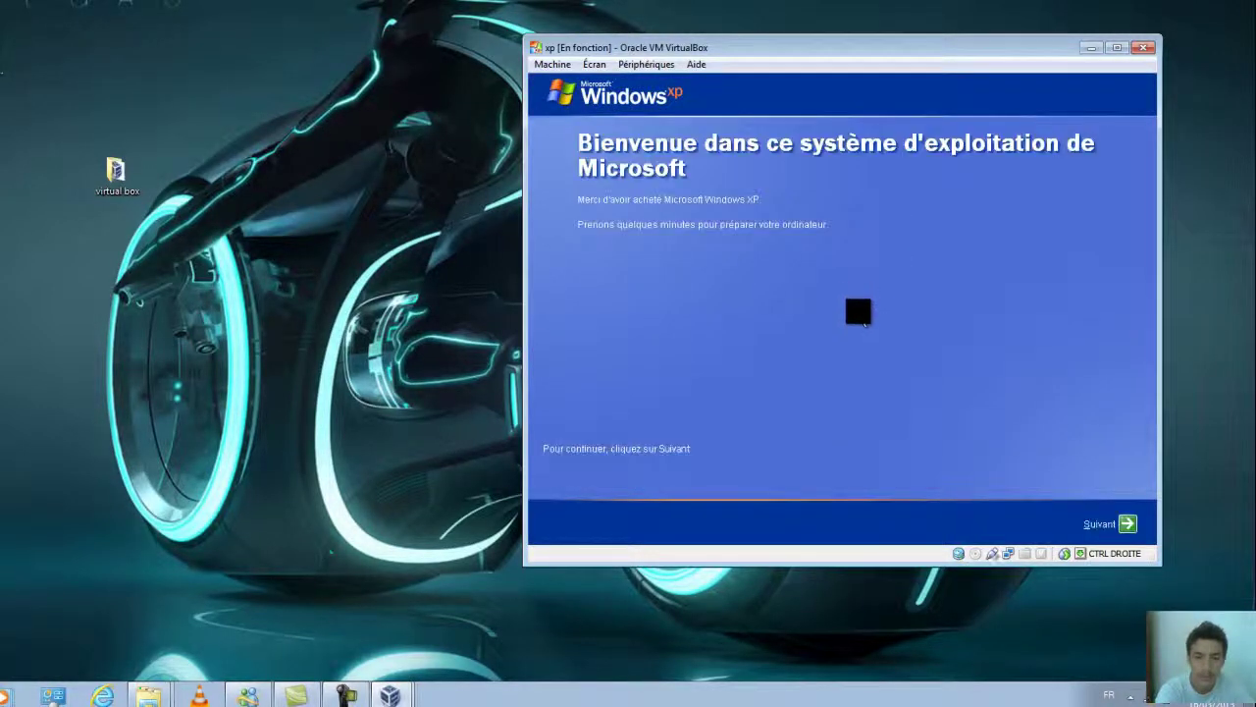
- Postpone automatic updates with Pas maintenant and decline to activate Windows now, choosing regular reminders instead
left_click(1126, 520)
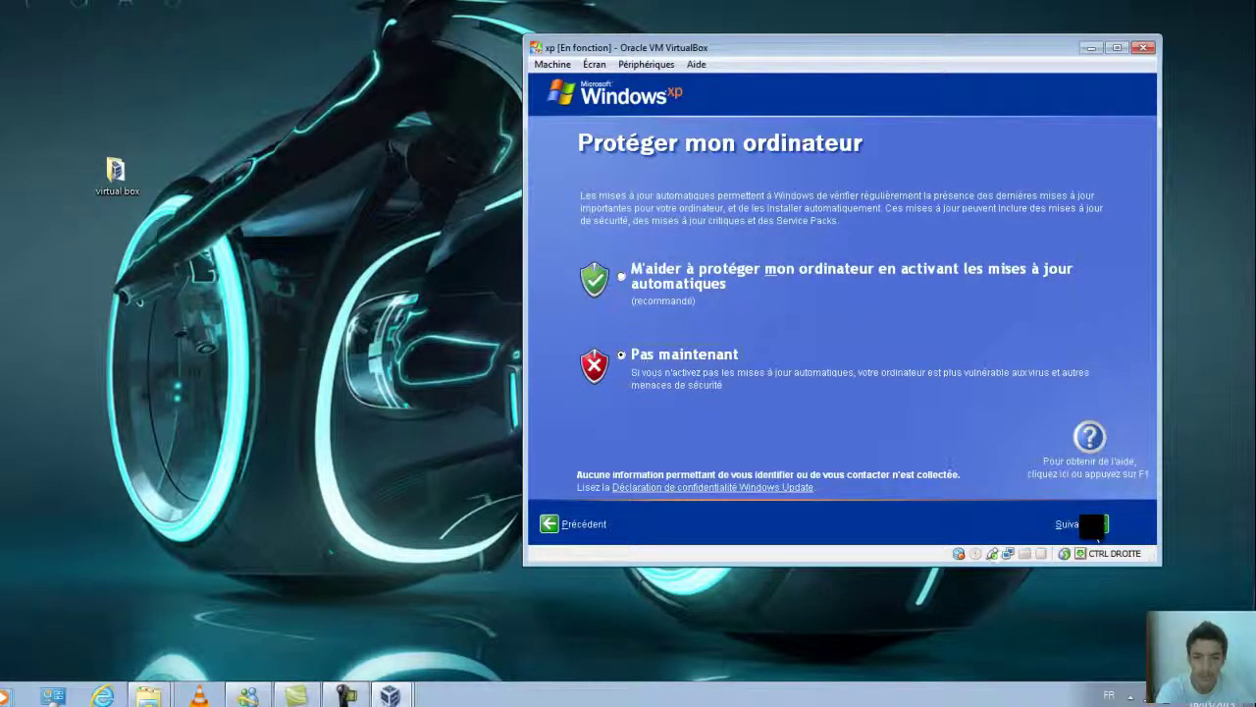
left_click(1095, 528)
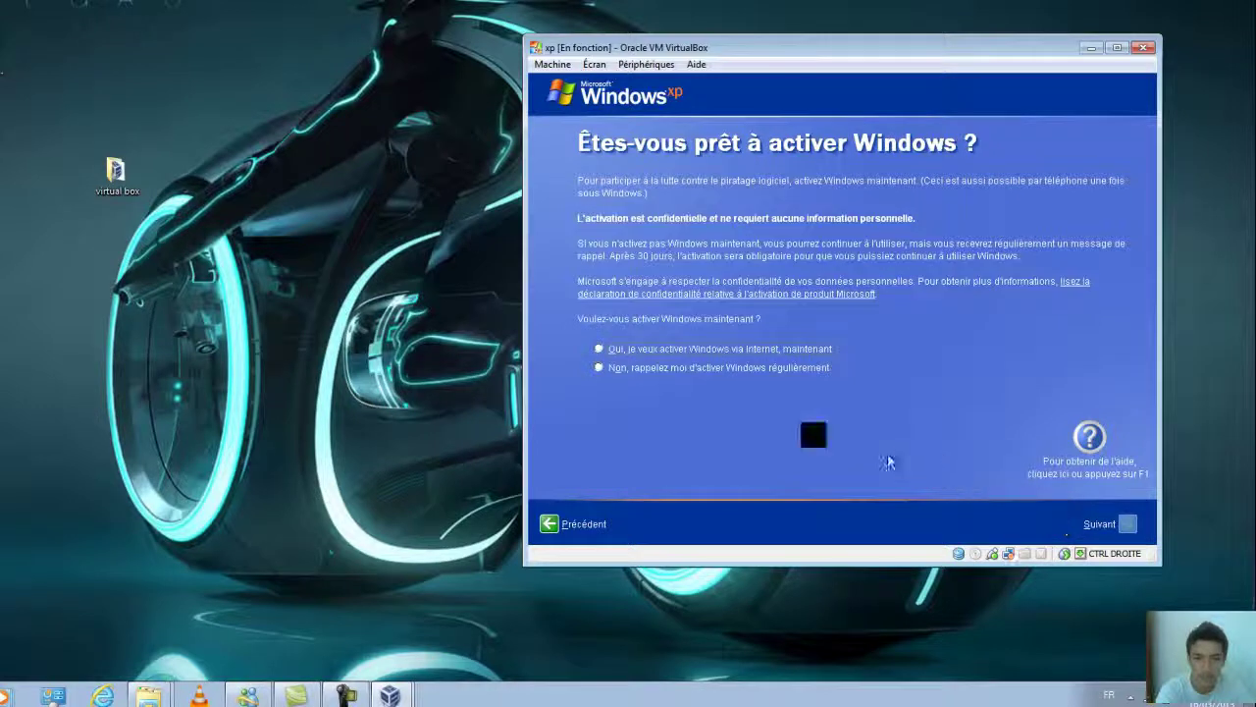
left_click(701, 367)
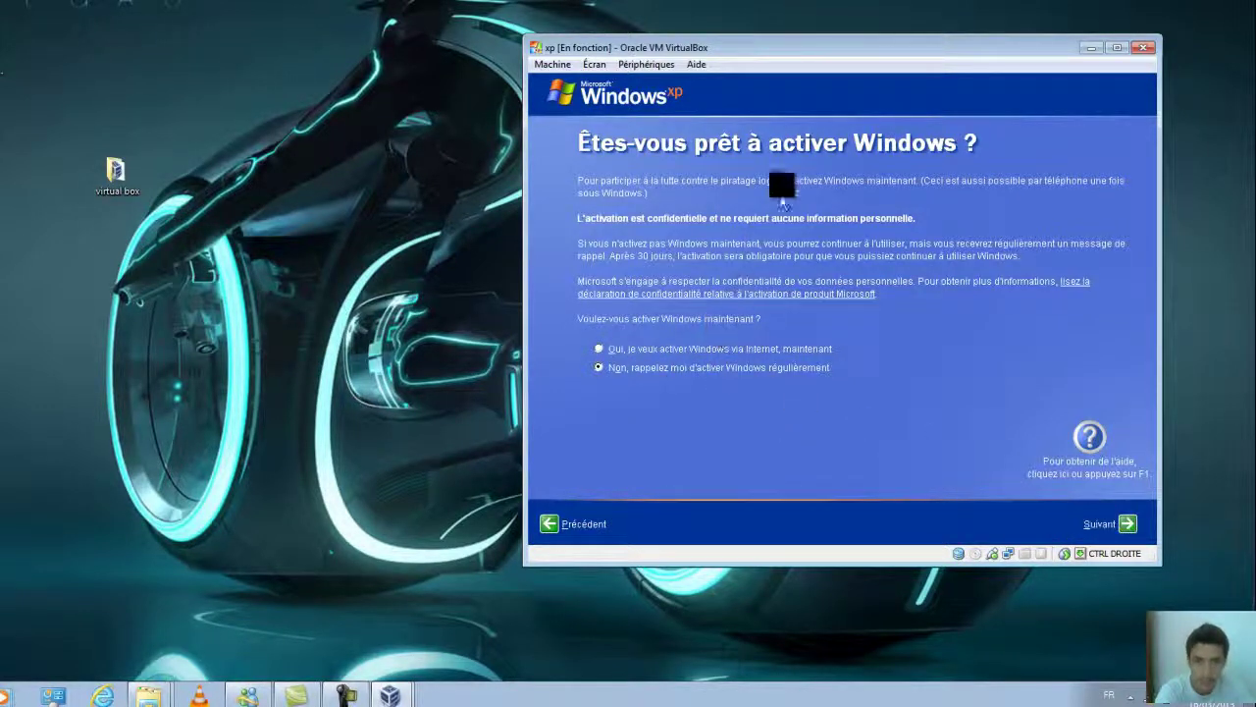
- Continue past Windows activation, set the first user's name to admin and finish the Windows XP setup
left_click(1133, 533)
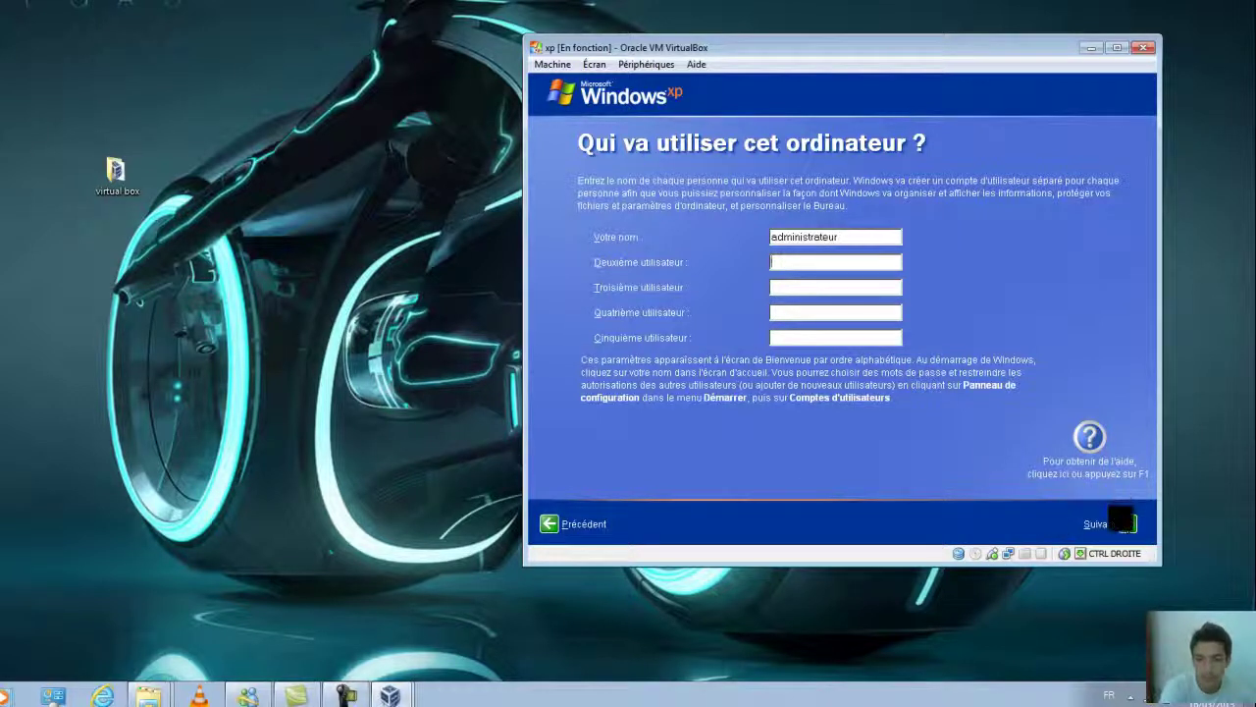
left_click(1129, 530)
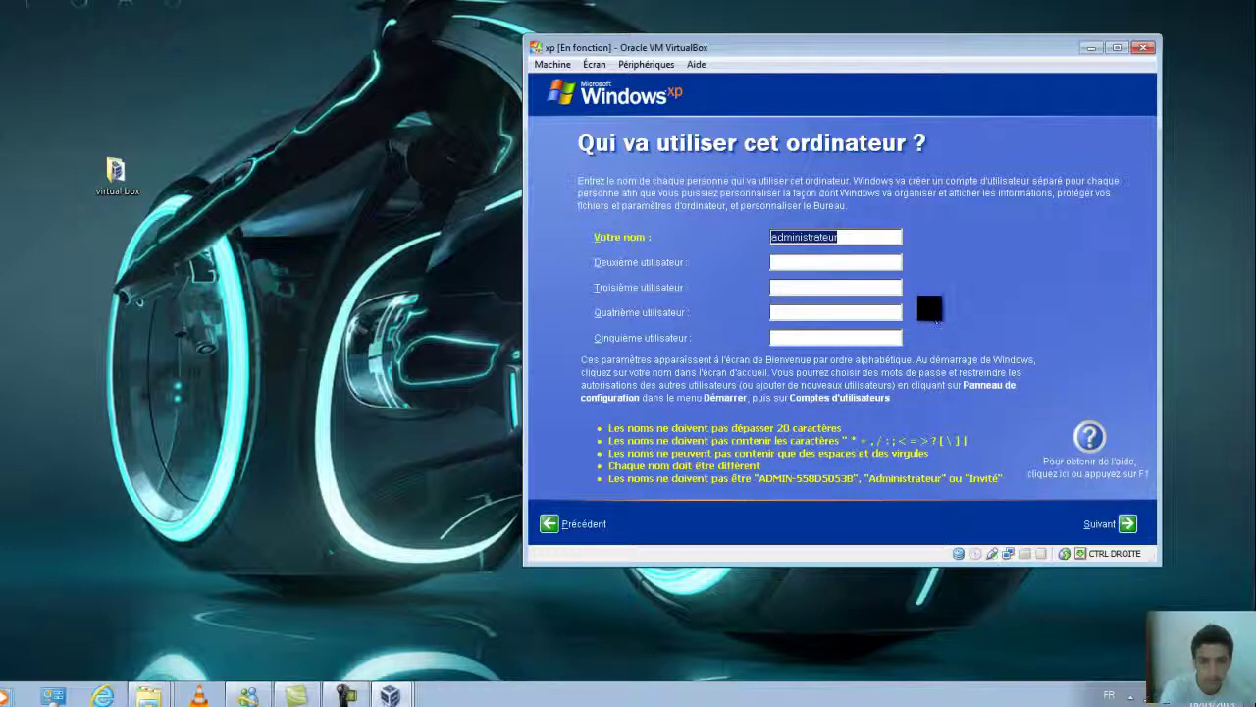
left_click(844, 237)
left_click_drag(845, 237, 734, 236)
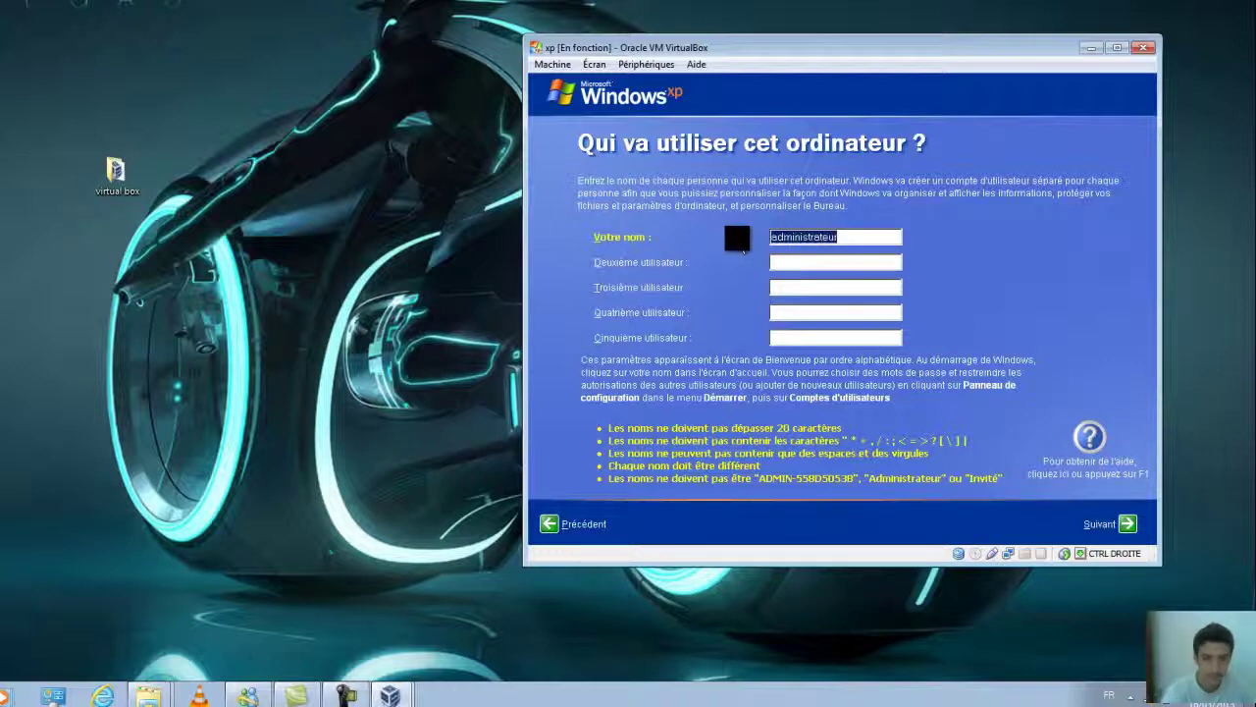
type("admin")
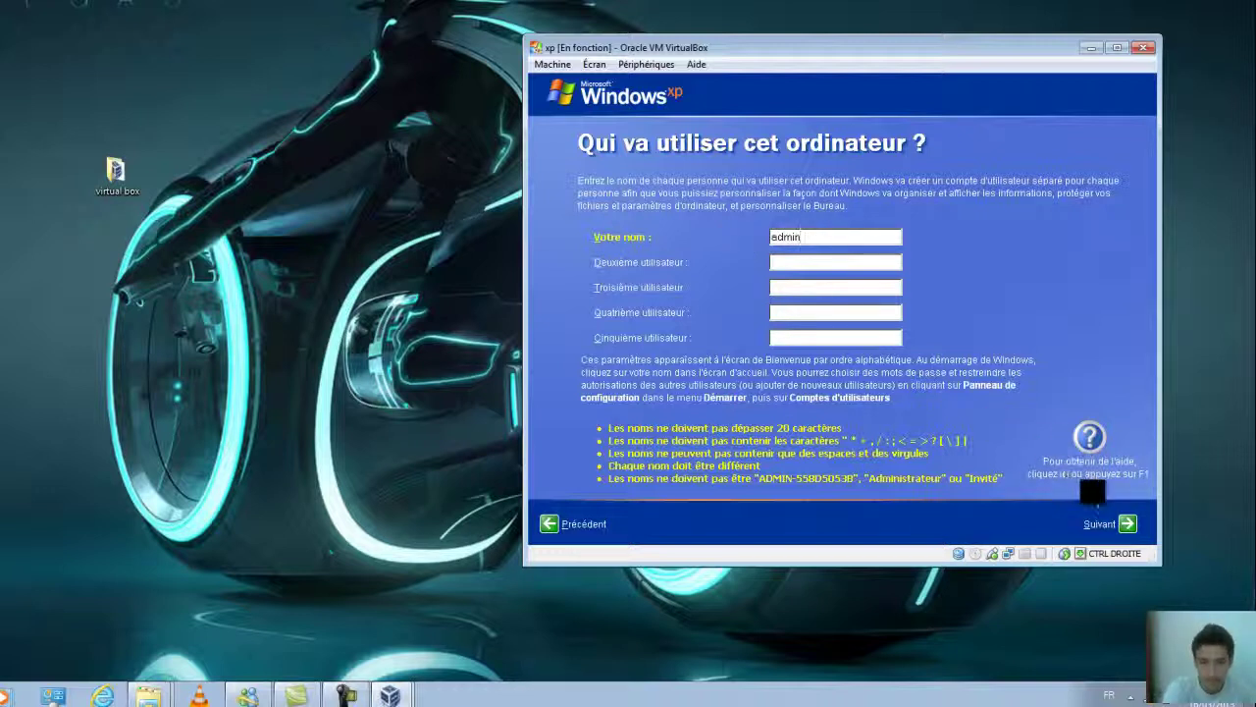
left_click(1127, 528)
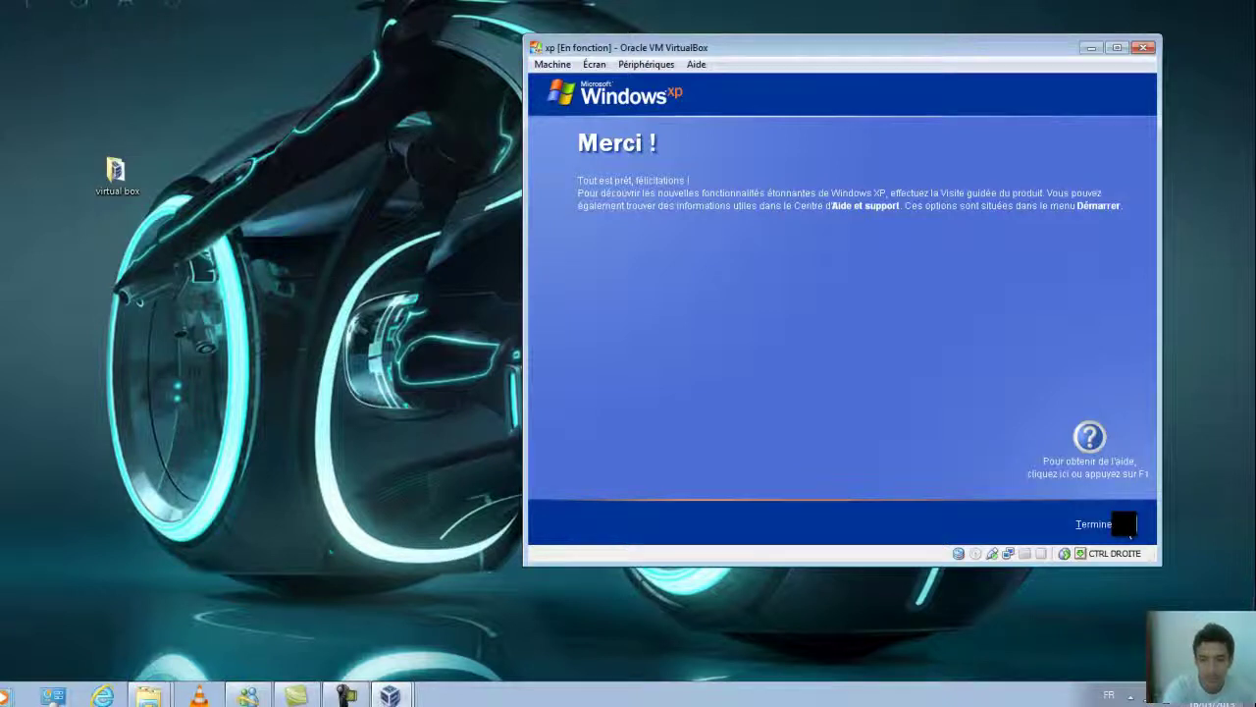
left_click(1127, 527)
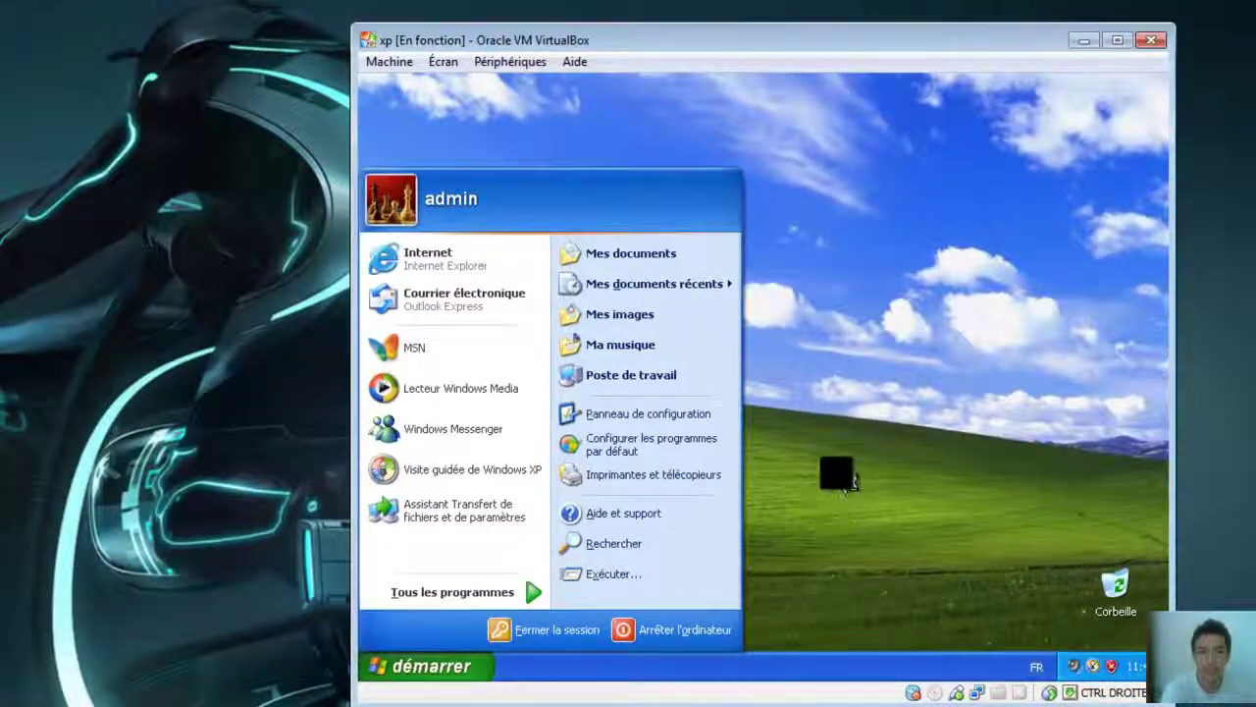
- Close the open Start menu on the Windows XP desktop and dismiss the antivirus warning
left_click(923, 260)
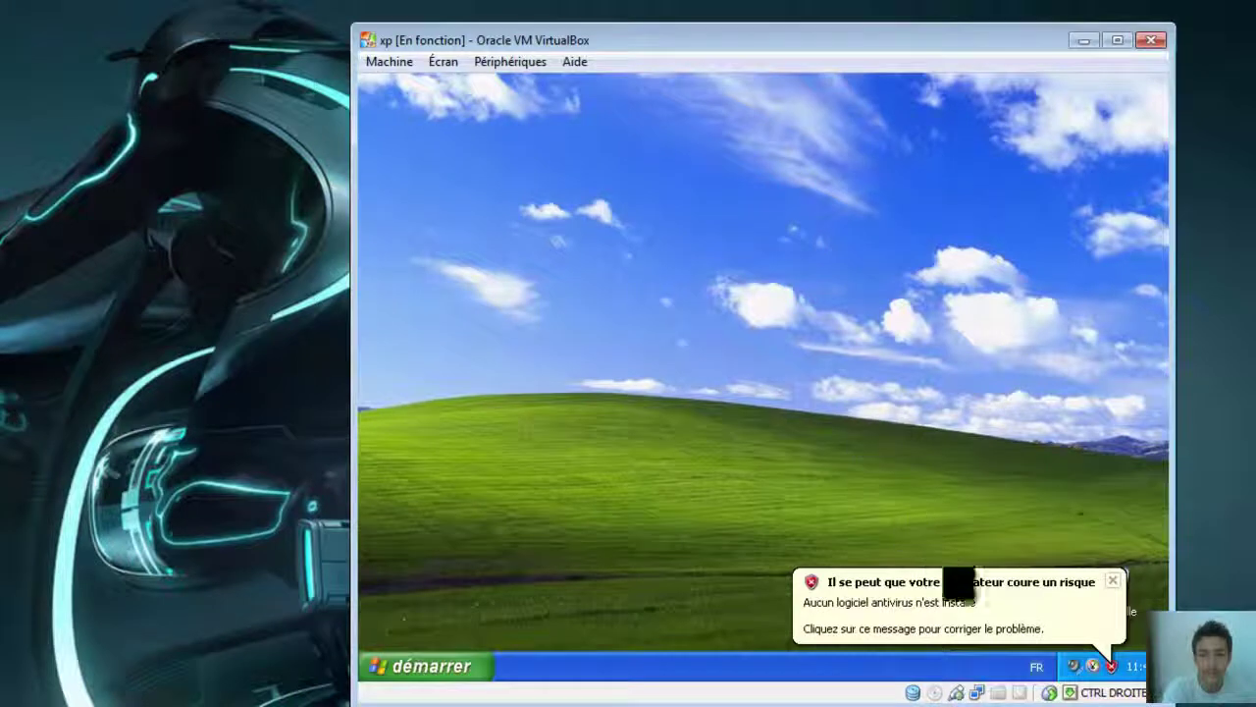
left_click(1113, 580)
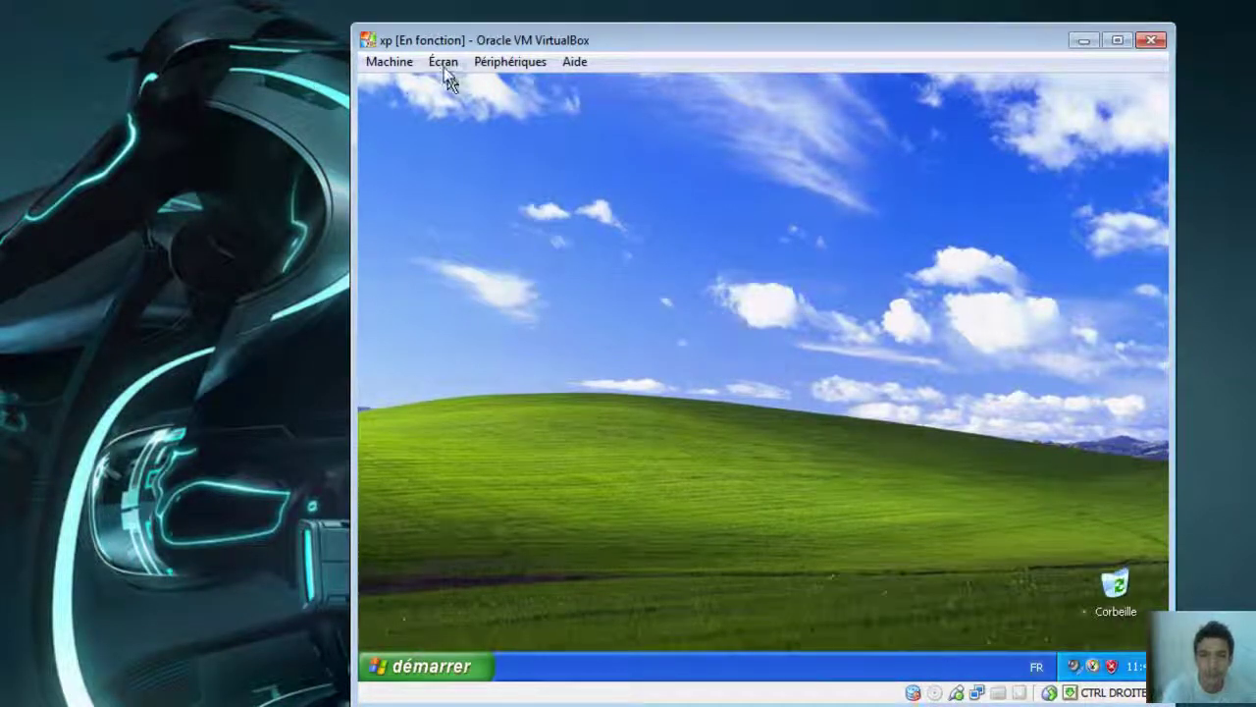
- Examine the USB devices and the CD/DVD drives and images that can be attached to the running xp machine
left_click(512, 65)
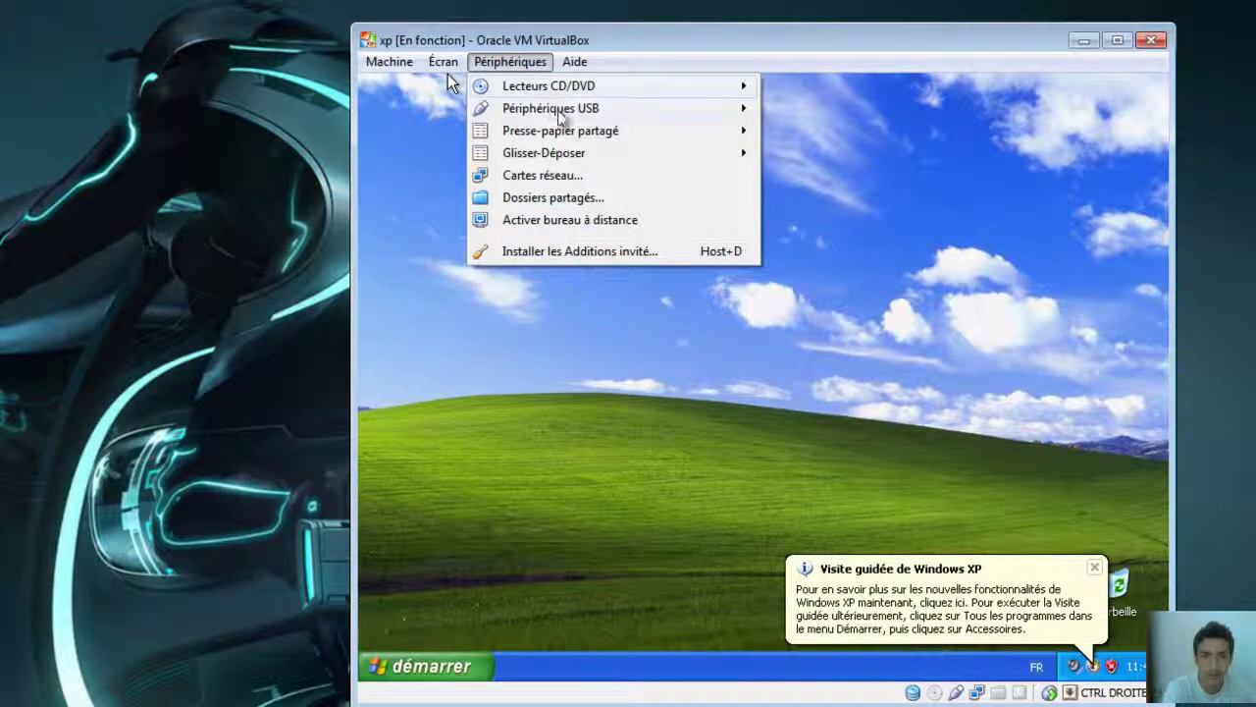
mouse_move(559, 116)
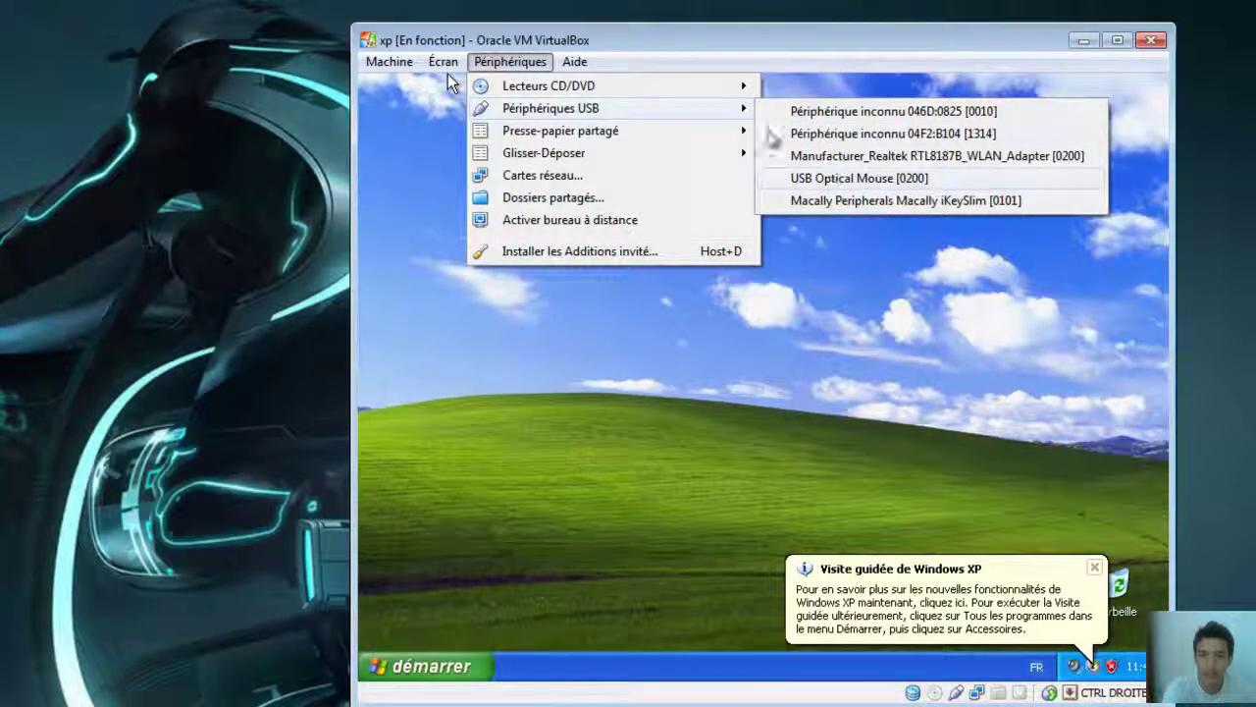
mouse_move(743, 88)
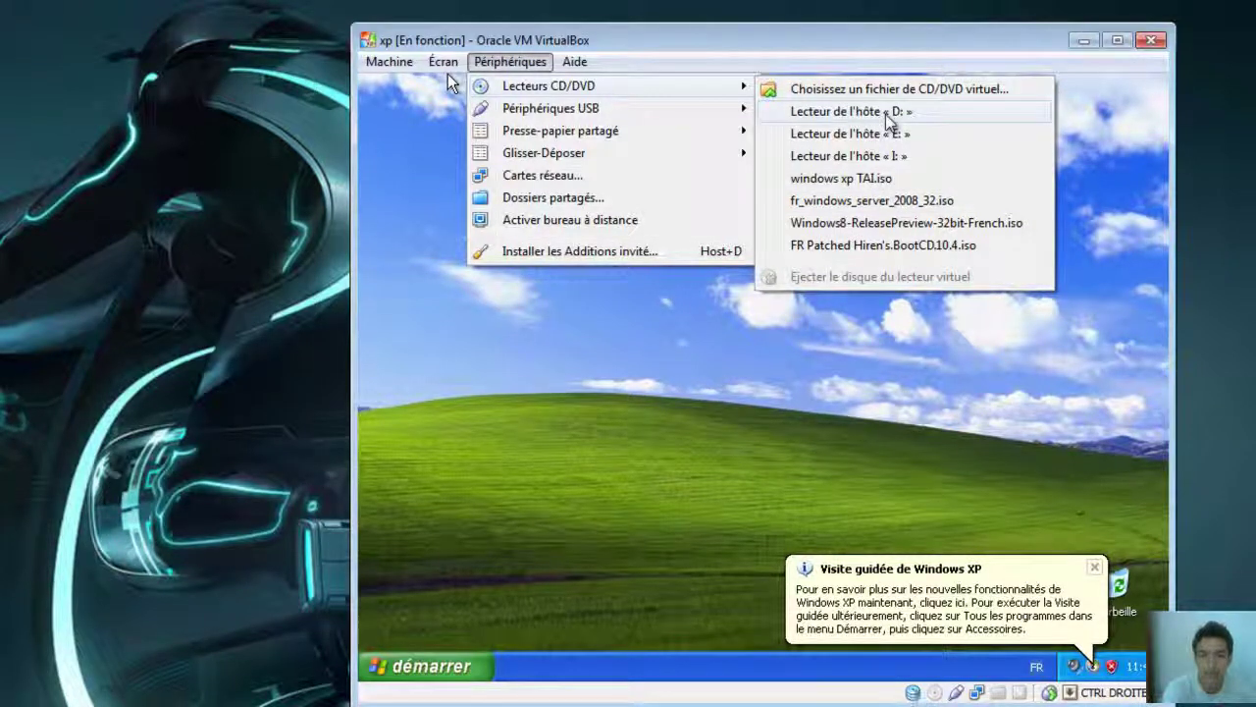
left_click(859, 224)
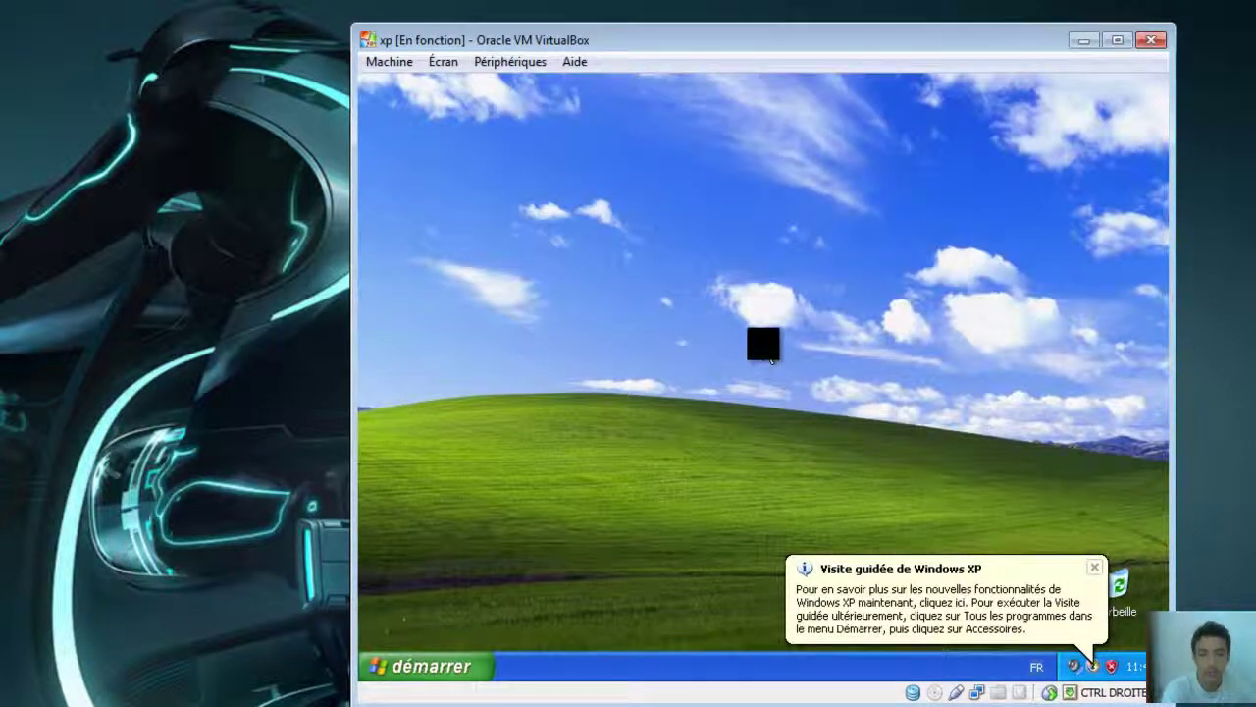